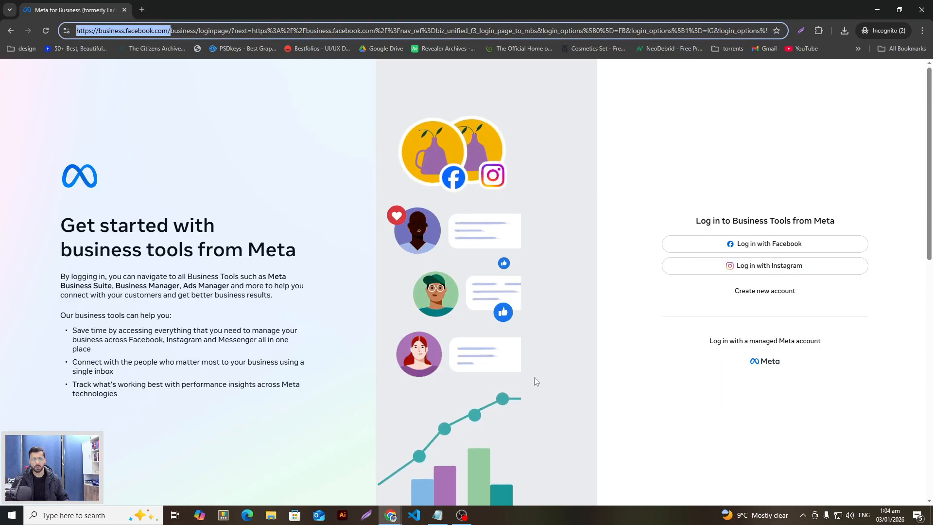
# Bring the Meta Business Suite window forward from the Chrome taskbar previews
pyautogui.click(391, 515)
pyautogui.click(329, 476)
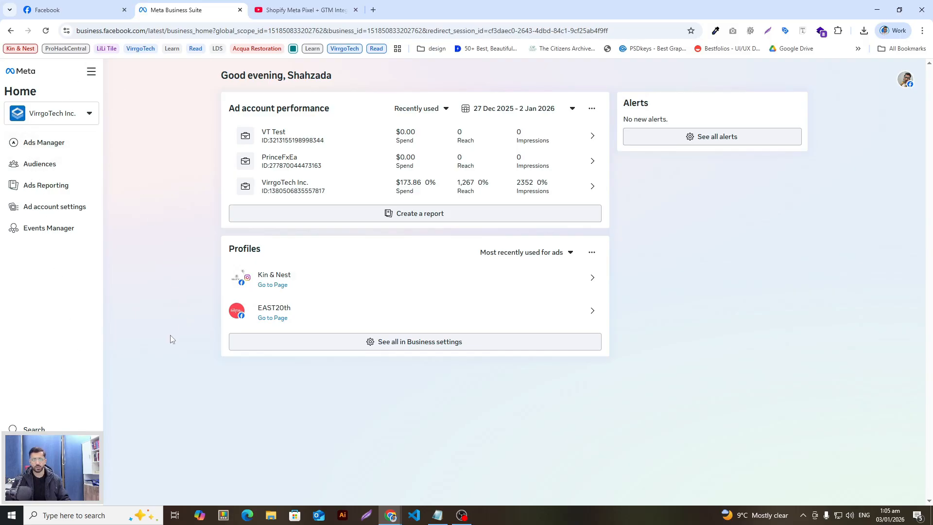
pyautogui.click(73, 116)
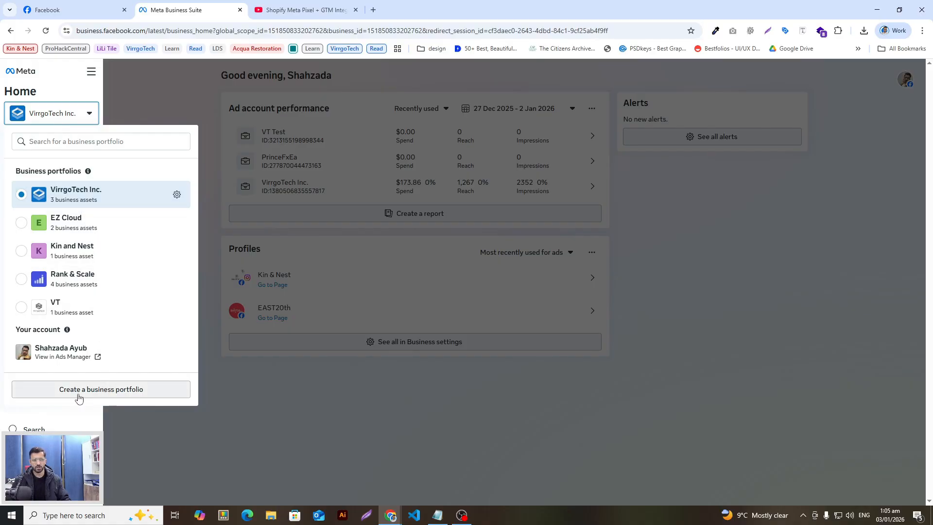
pyautogui.click(128, 390)
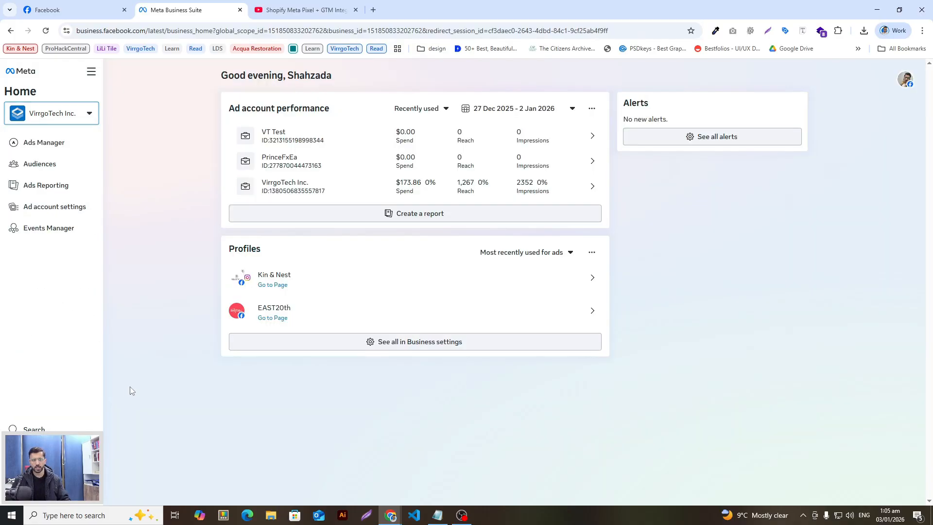
pyautogui.click(376, 194)
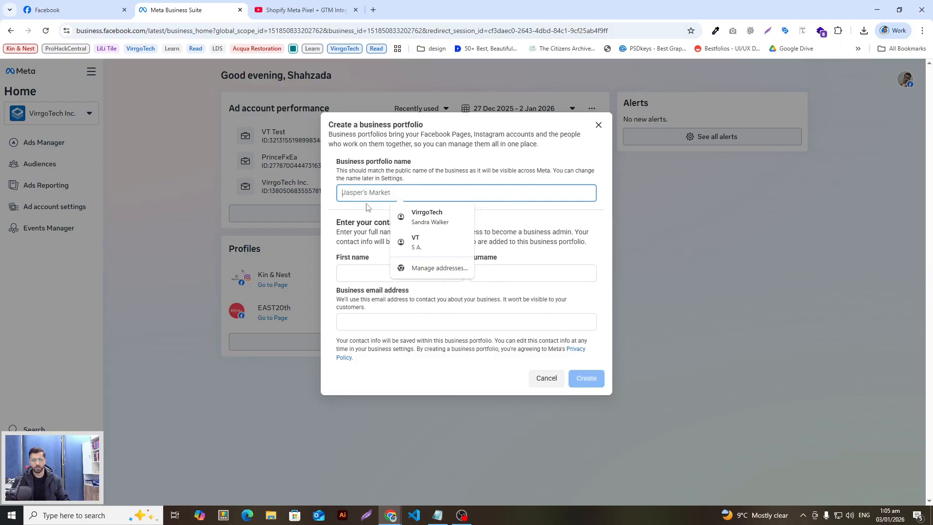
pyautogui.click(371, 274)
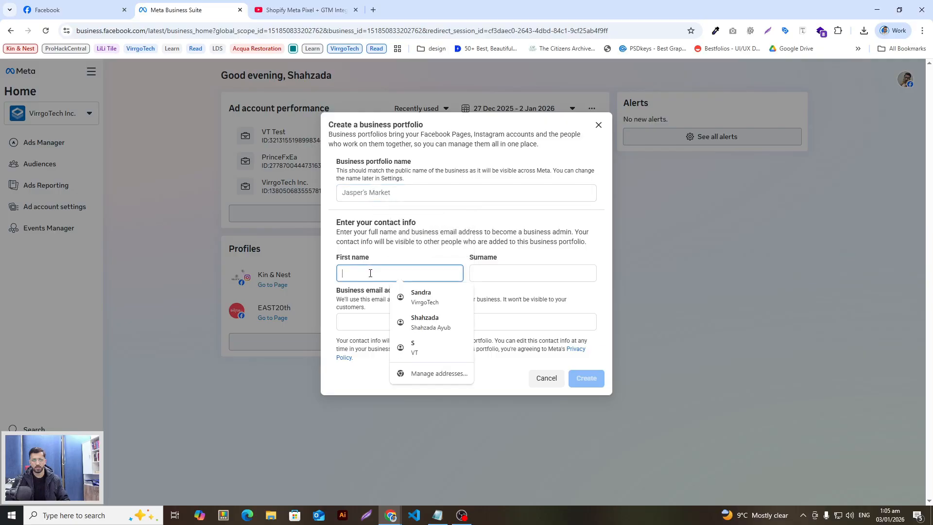
pyautogui.click(519, 286)
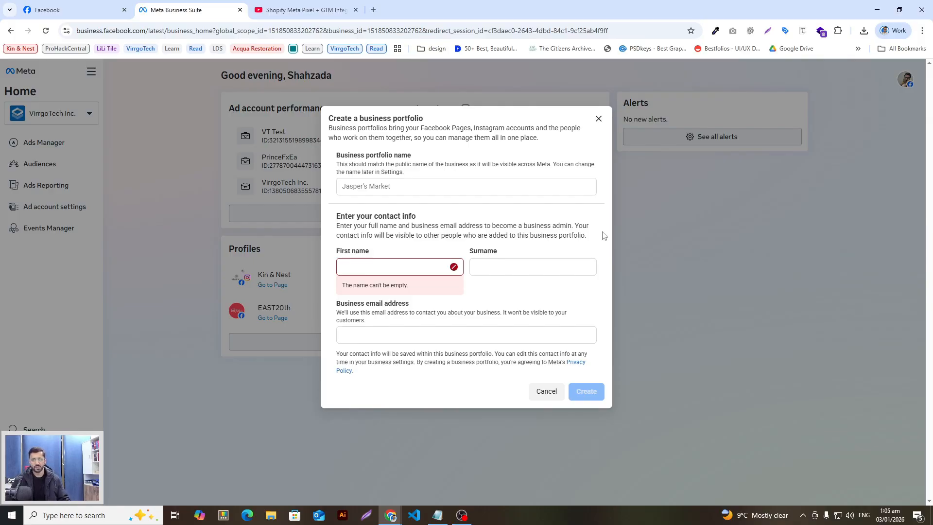
pyautogui.click(599, 119)
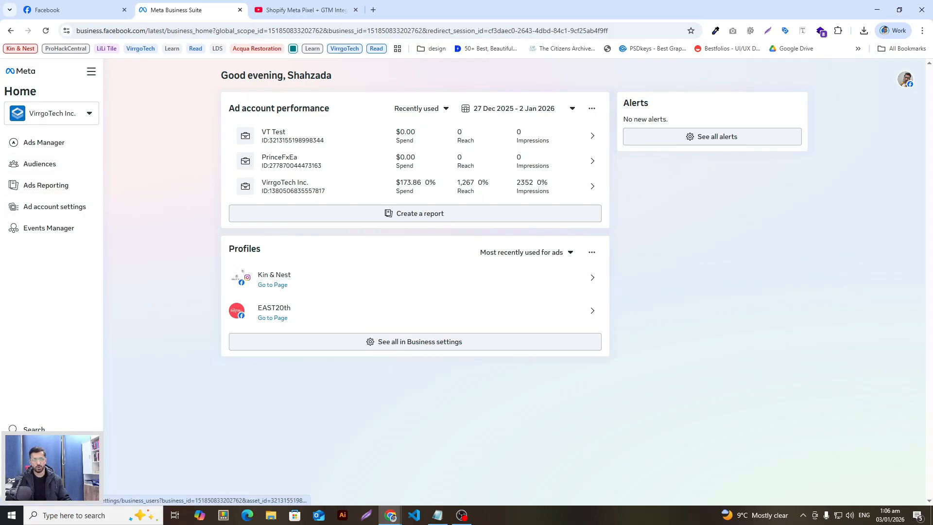
# Open Business settings, dismiss the content-unavailable error, and list the portfolio's Facebook Pages
pyautogui.click(35, 451)
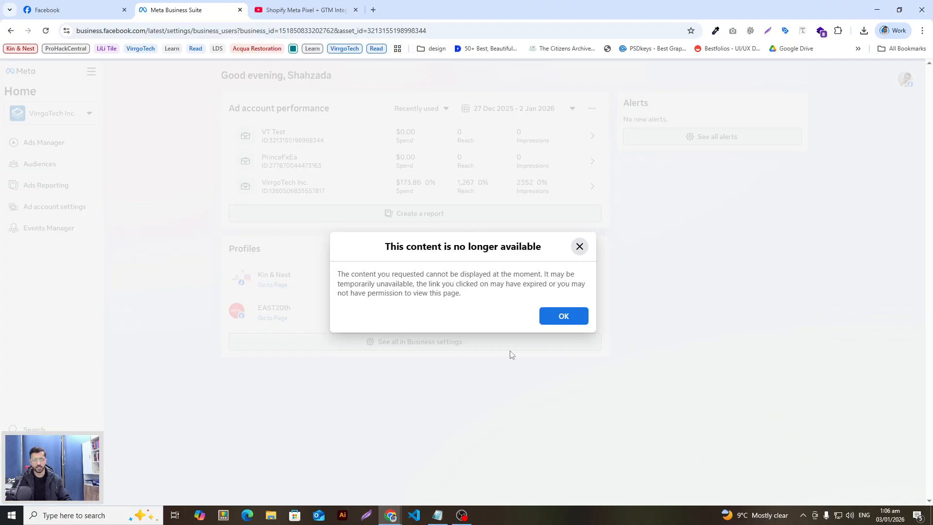
pyautogui.click(550, 315)
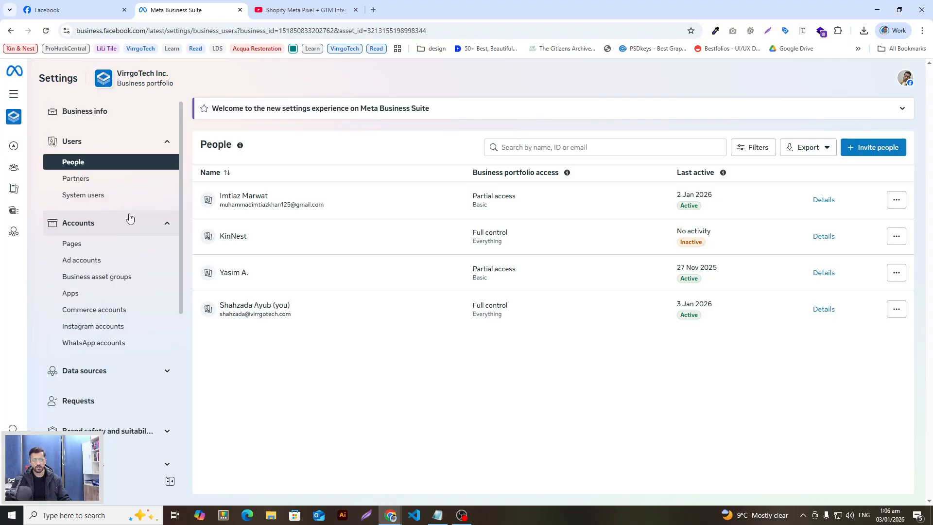
pyautogui.moveTo(21, 116)
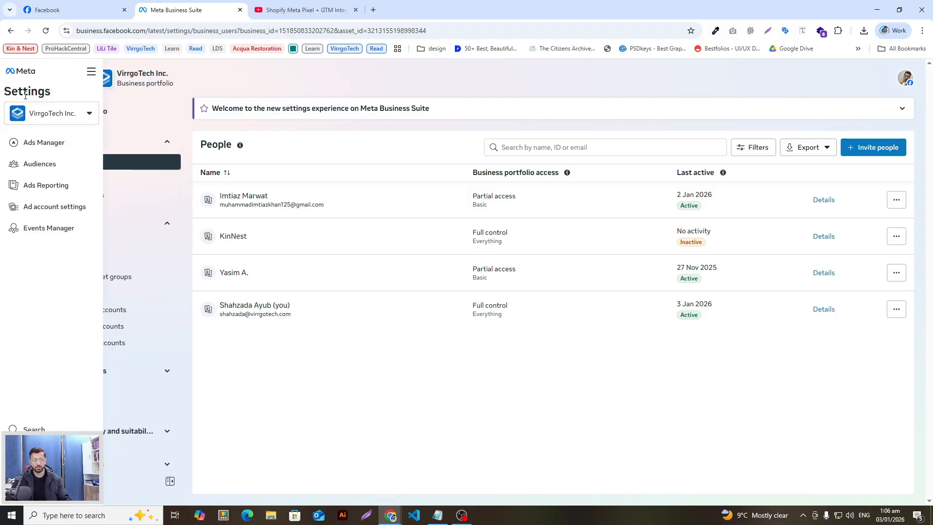
pyautogui.click(53, 115)
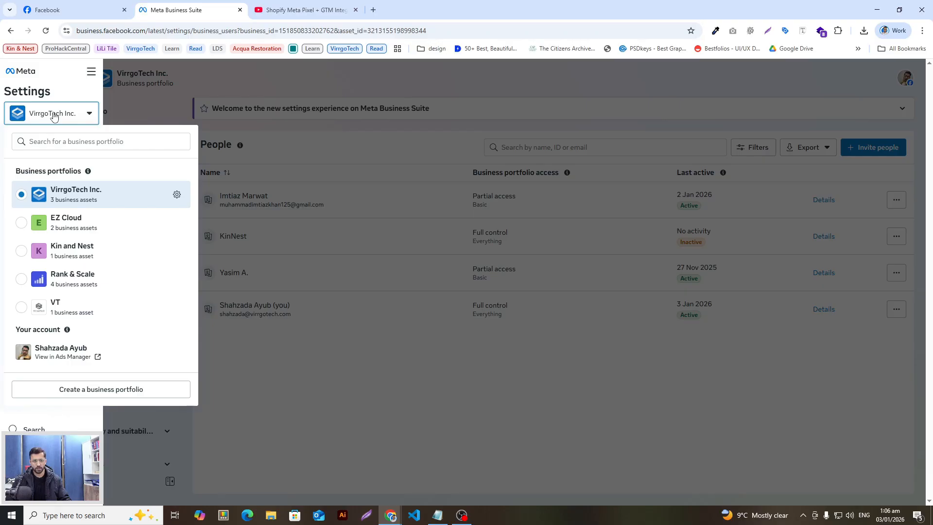
pyautogui.click(53, 115)
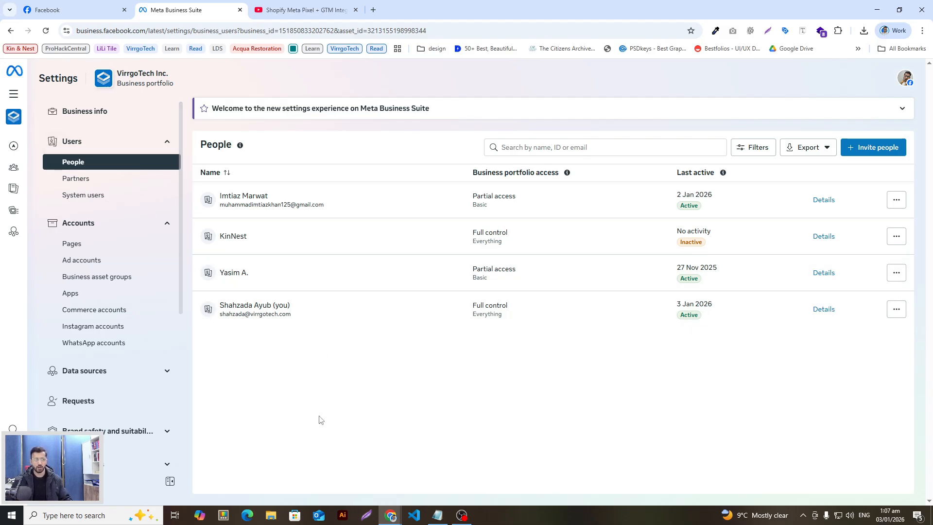
pyautogui.click(104, 248)
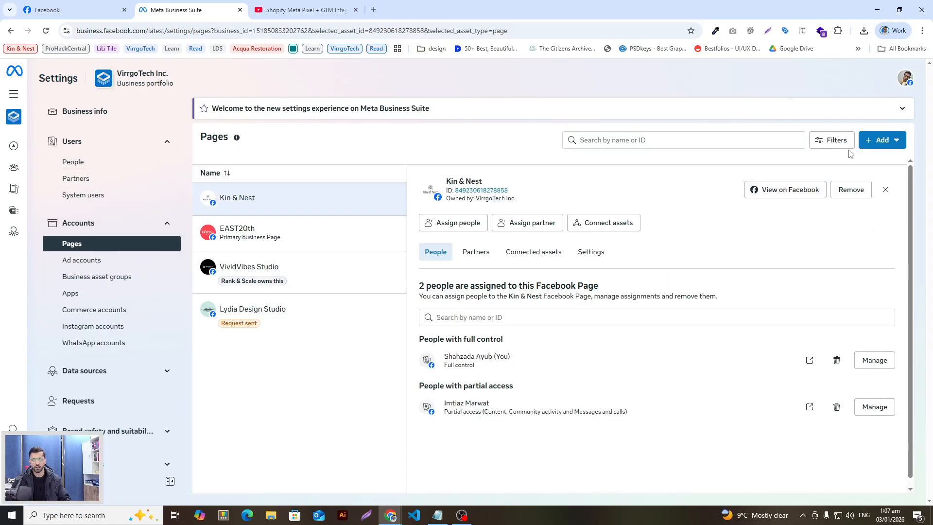
# Try adding an existing Facebook Page, cancel it, and bring back the Add Page options
pyautogui.click(887, 145)
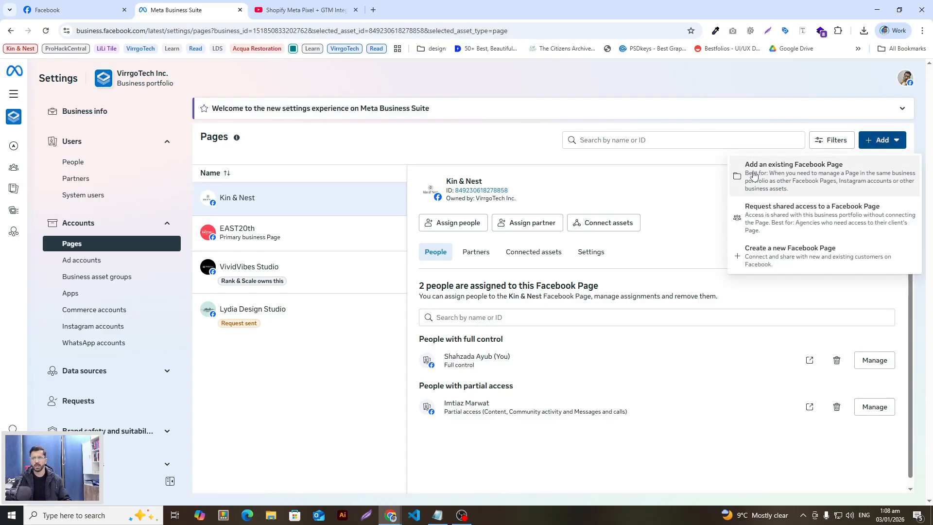
pyautogui.click(832, 176)
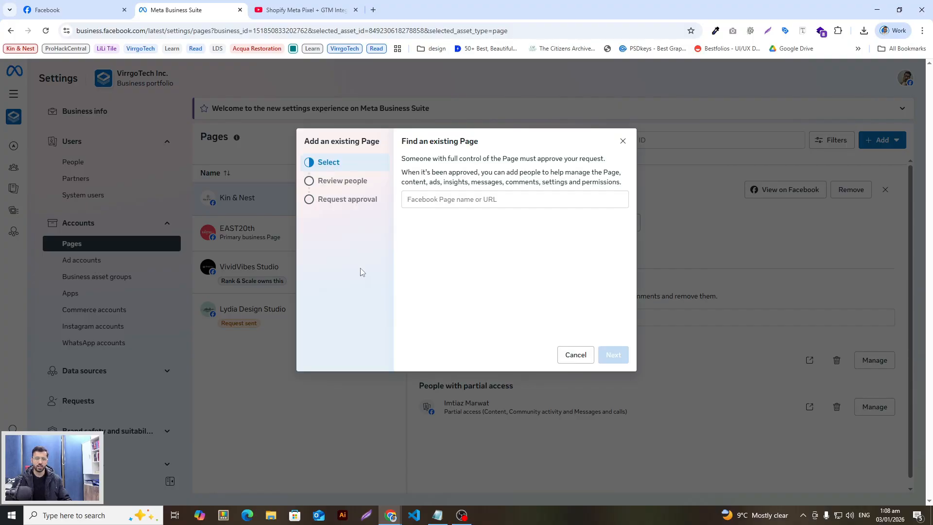
pyautogui.click(459, 200)
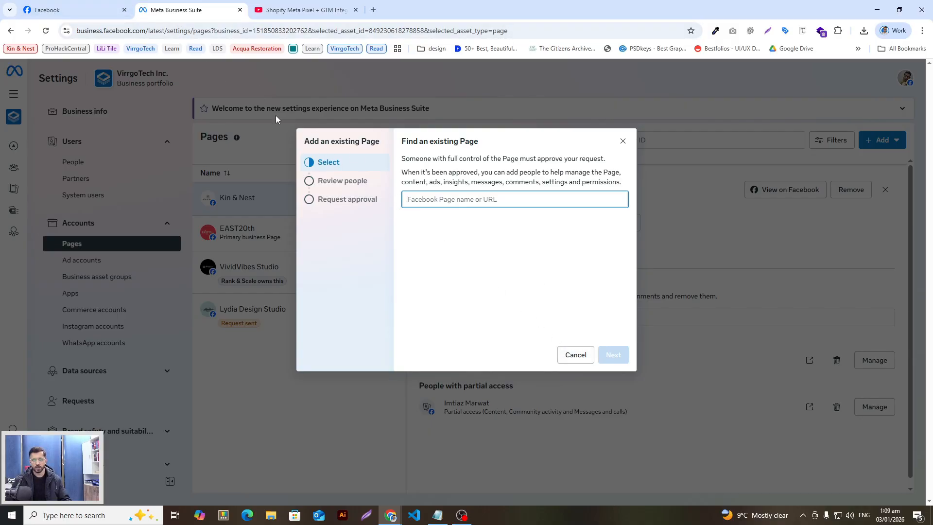
pyautogui.click(576, 355)
pyautogui.click(872, 144)
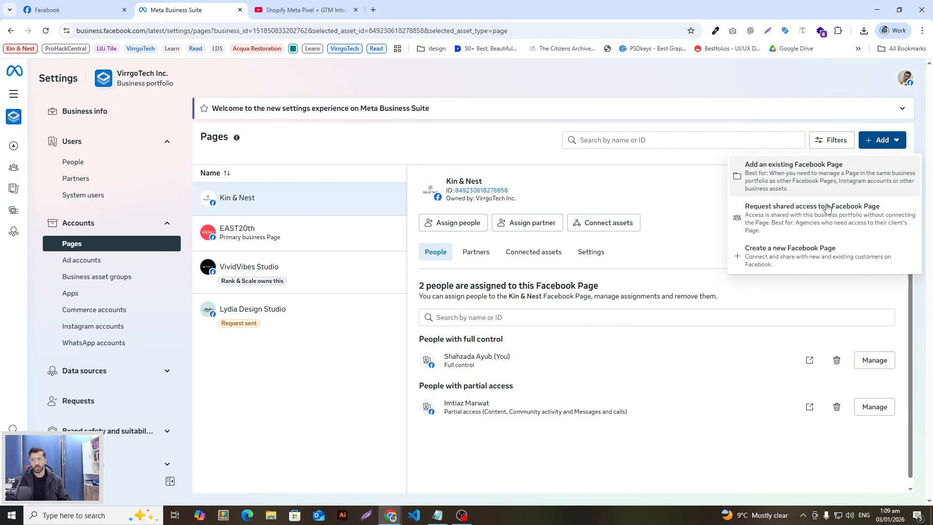
# Request shared access to the Kin & Nest Page using its address copied from Facebook
pyautogui.click(786, 224)
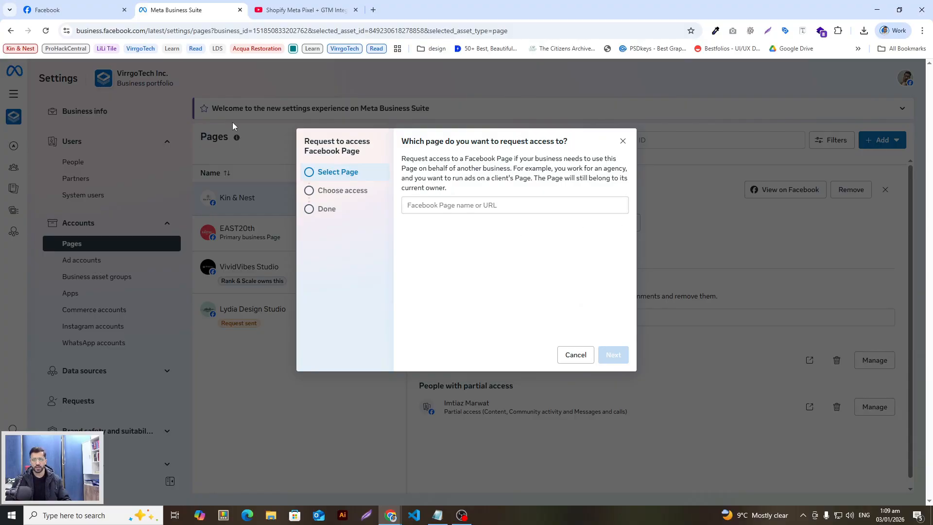
pyautogui.click(70, 11)
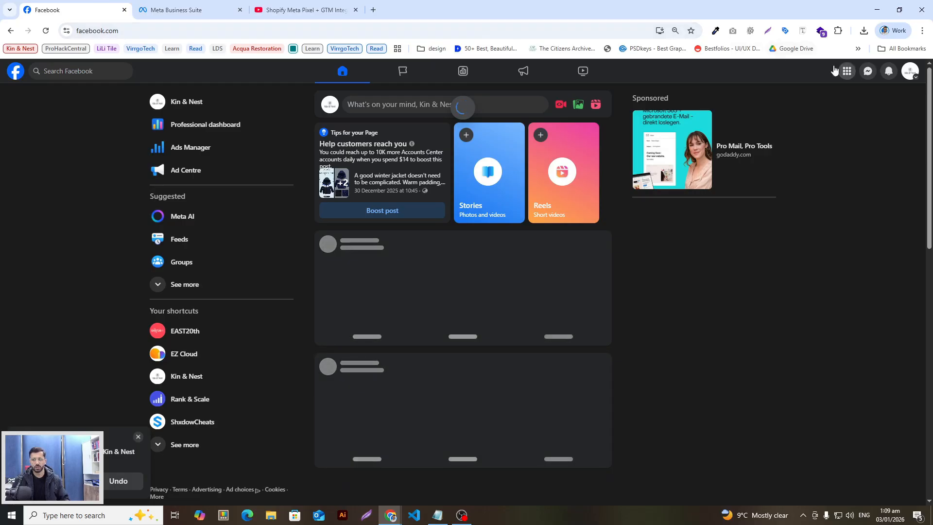
pyautogui.click(173, 101)
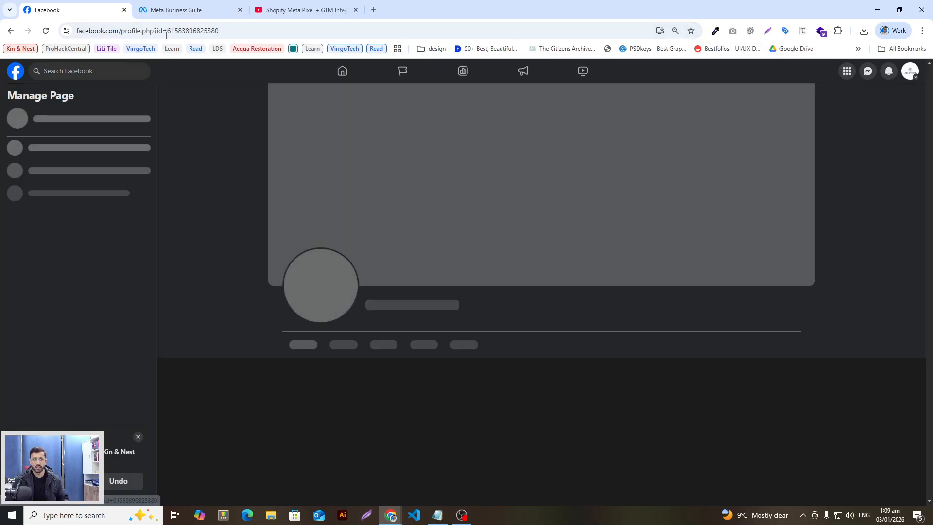
pyautogui.click(169, 32)
pyautogui.hotkey('ctrl', 'c')
pyautogui.click(197, 15)
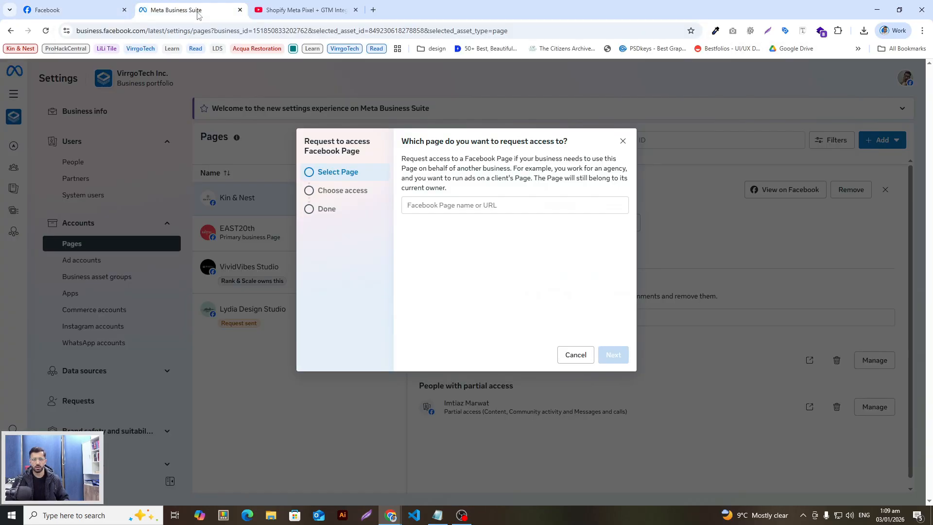
pyautogui.click(519, 209)
pyautogui.hotkey('ctrl', 'v')
pyautogui.click(462, 232)
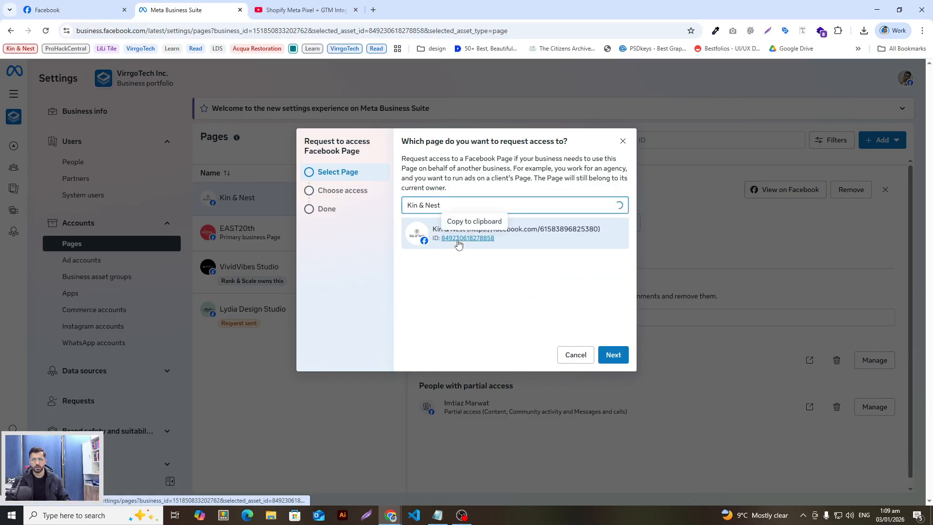
pyautogui.click(612, 354)
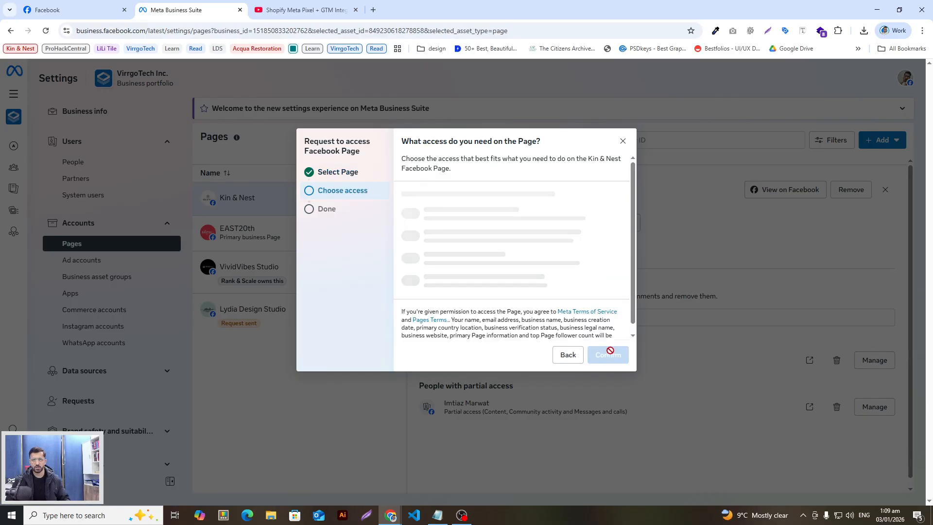
# Enable 'Content, messages, community activity, ads, insights' access, confirm, then abandon the failed request
pyautogui.scroll(-1, 463, 289)
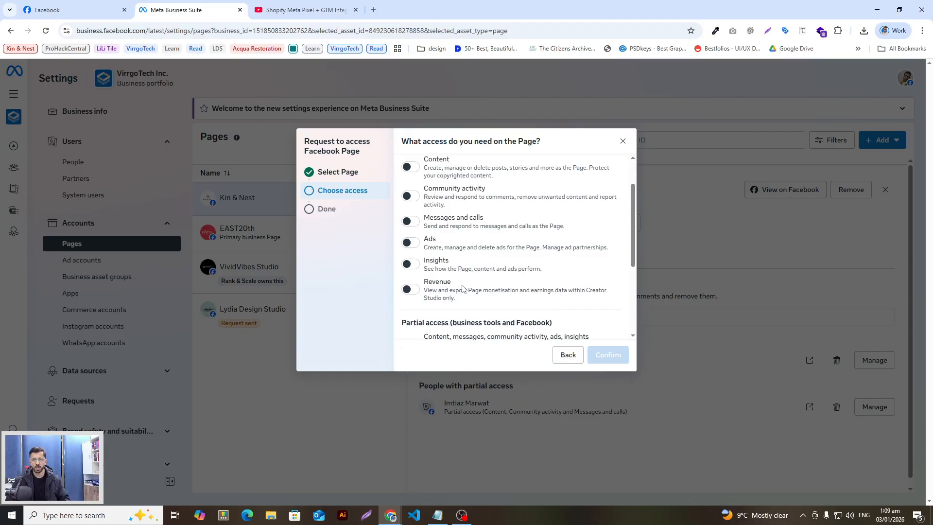
pyautogui.scroll(1, 463, 289)
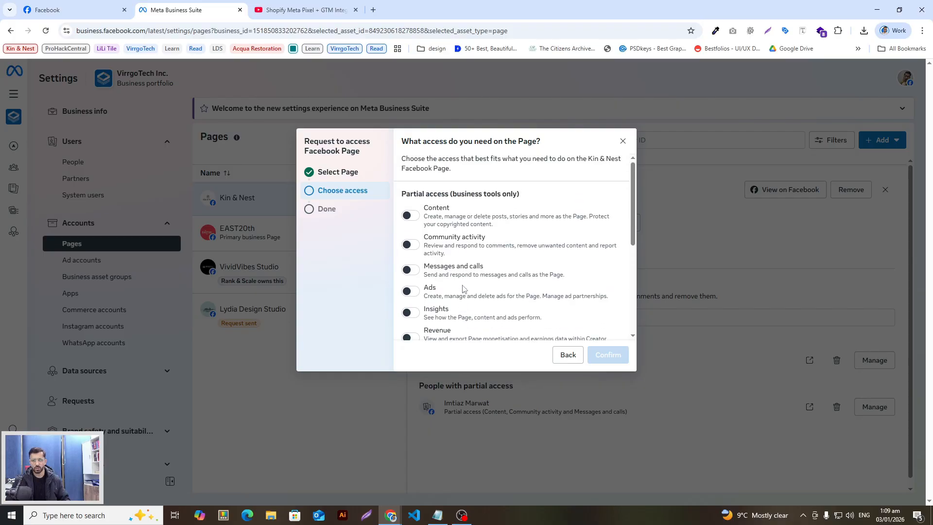
pyautogui.scroll(-3, 463, 288)
pyautogui.scroll(3, 462, 288)
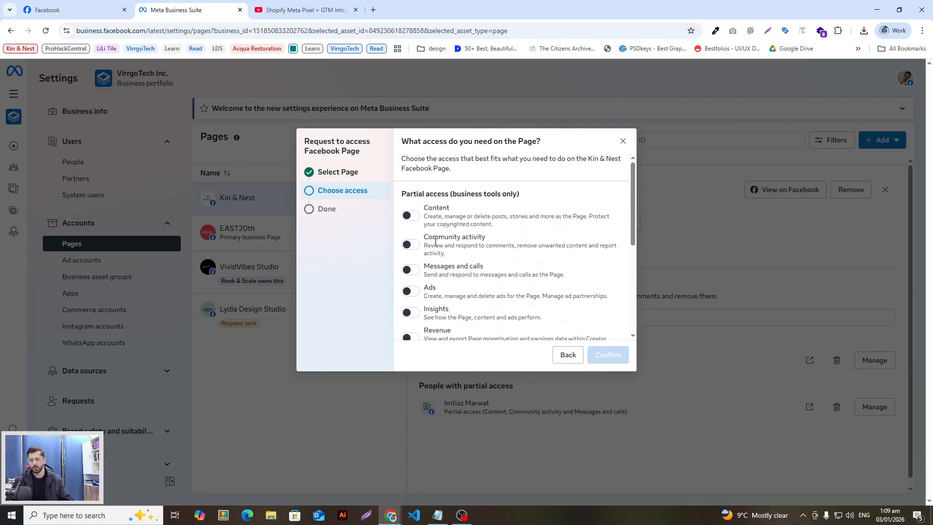
pyautogui.scroll(-2, 428, 243)
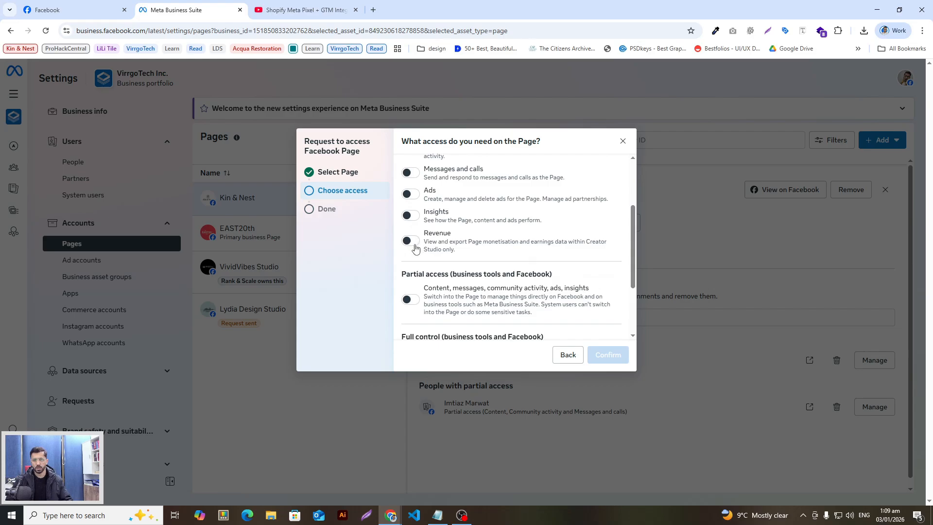
pyautogui.click(413, 298)
pyautogui.scroll(-2, 475, 259)
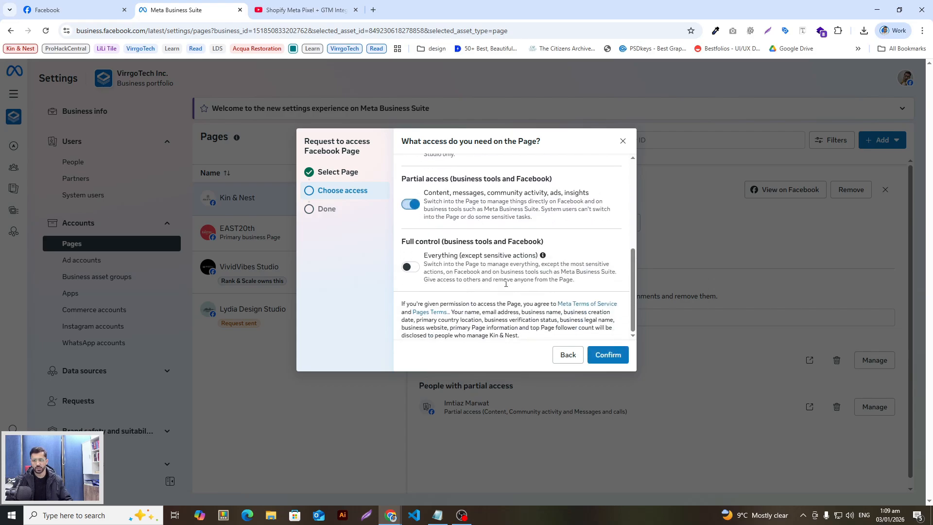
pyautogui.click(605, 356)
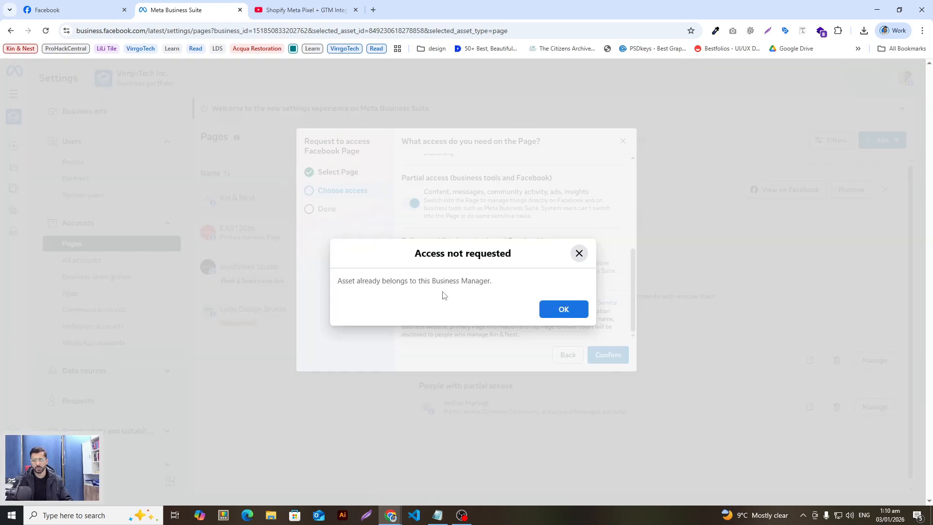
pyautogui.click(579, 253)
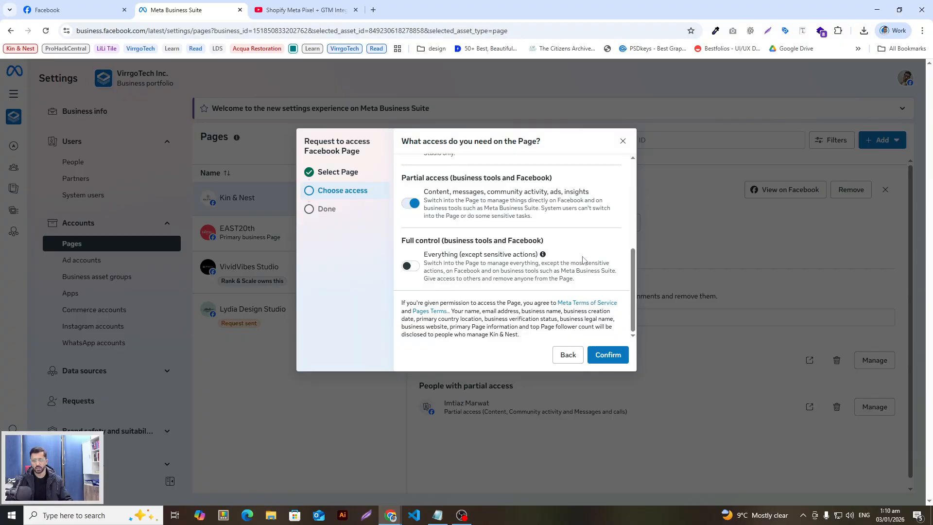
pyautogui.scroll(5, 502, 276)
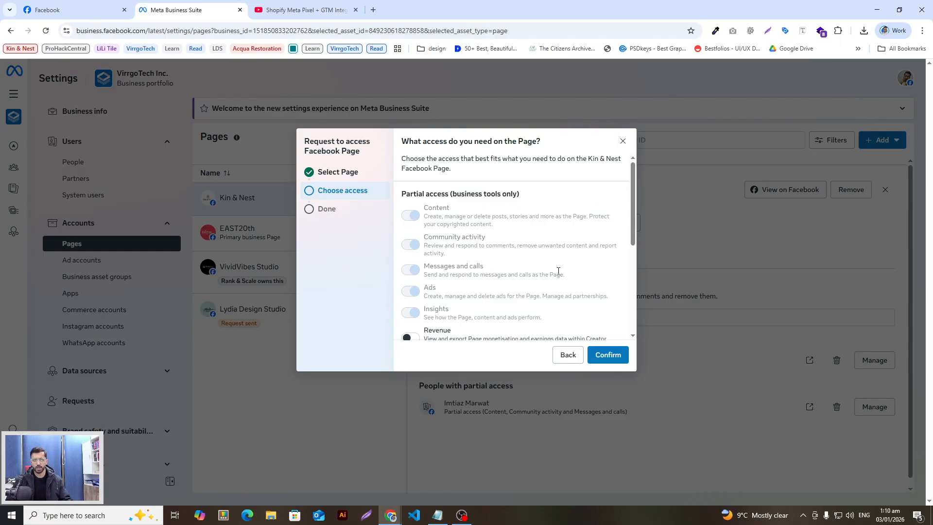
pyautogui.scroll(-5, 520, 292)
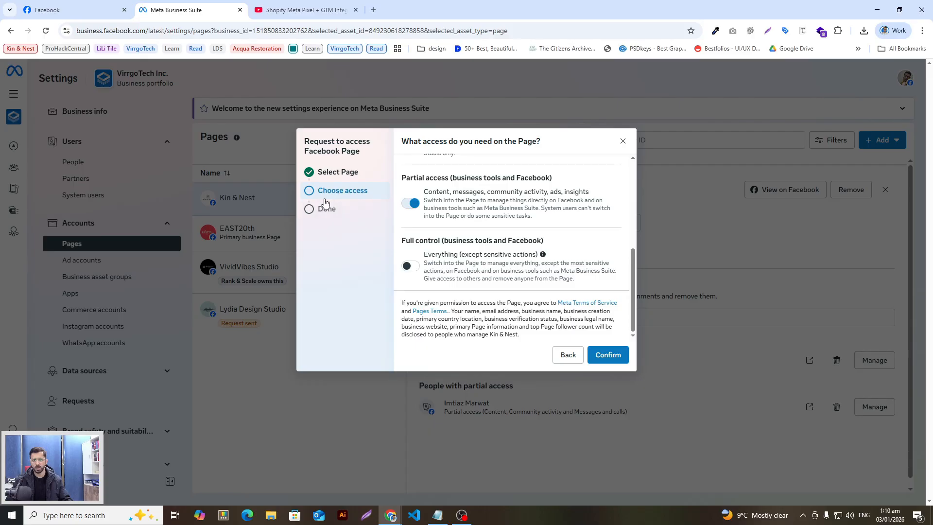
pyautogui.scroll(4, 411, 250)
pyautogui.scroll(-2, 408, 244)
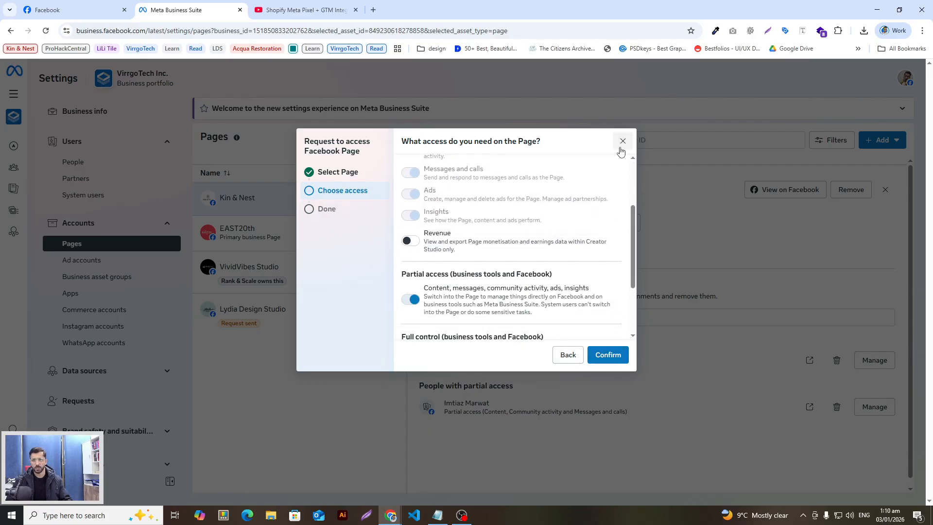
pyautogui.click(623, 142)
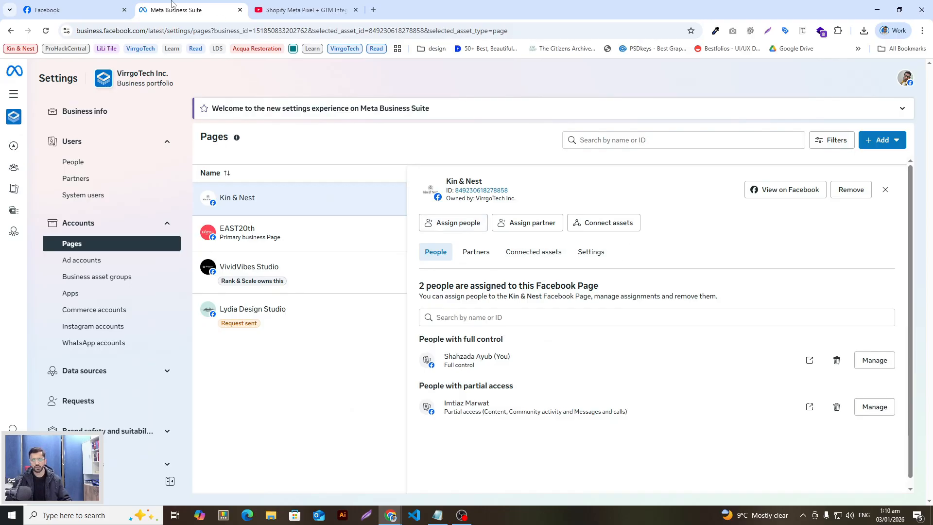
# On the Kin & Nest Facebook Page, review all available profiles, then open the Page's settings
pyautogui.click(83, 8)
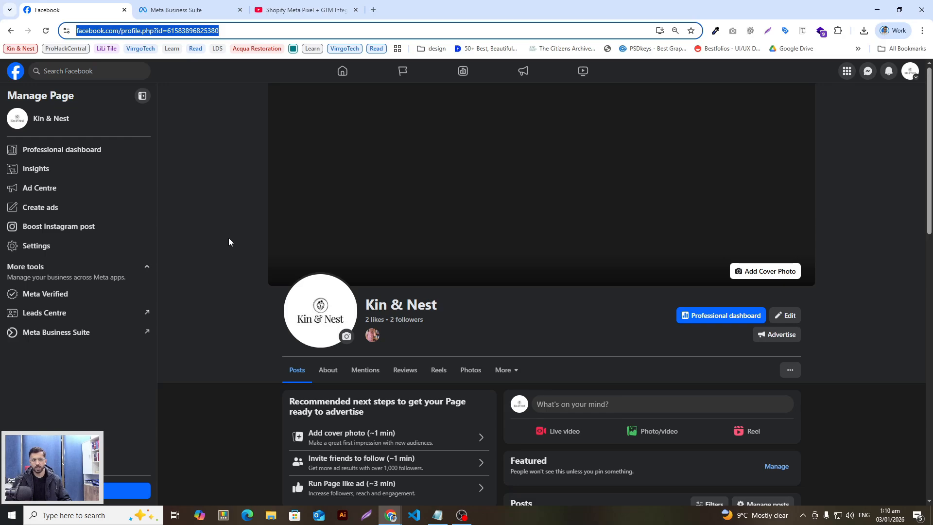
pyautogui.click(911, 71)
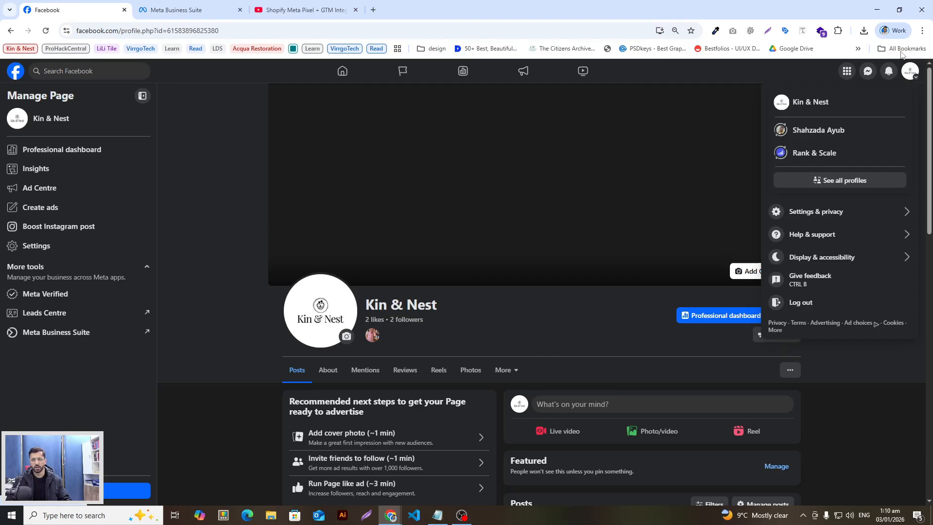
pyautogui.click(845, 181)
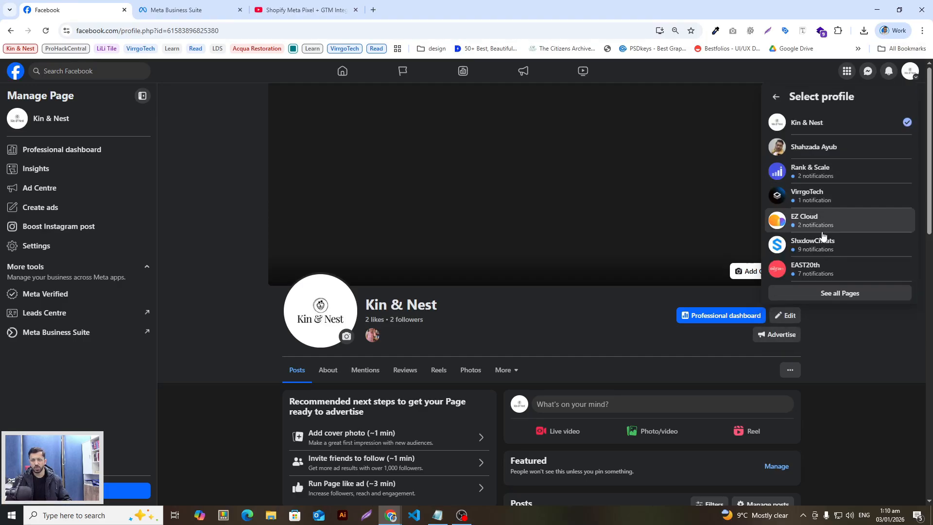
pyautogui.click(263, 246)
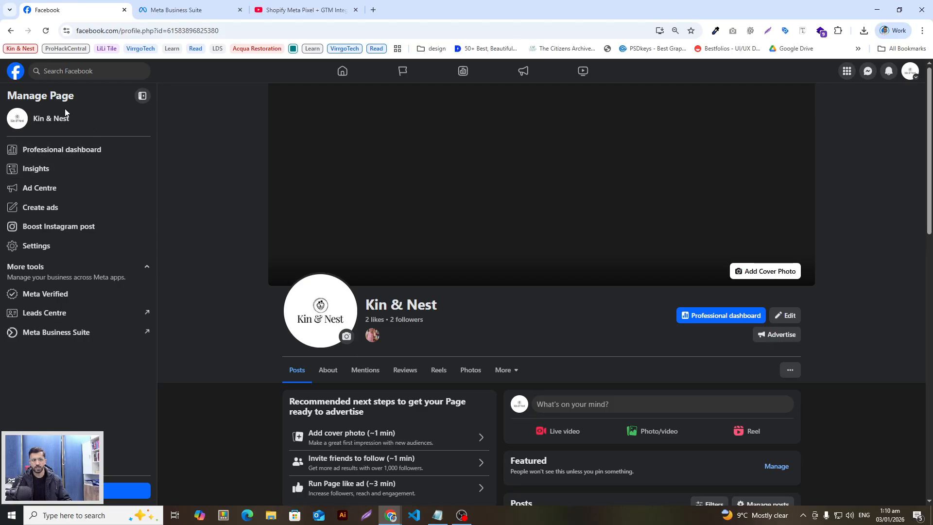
pyautogui.click(333, 78)
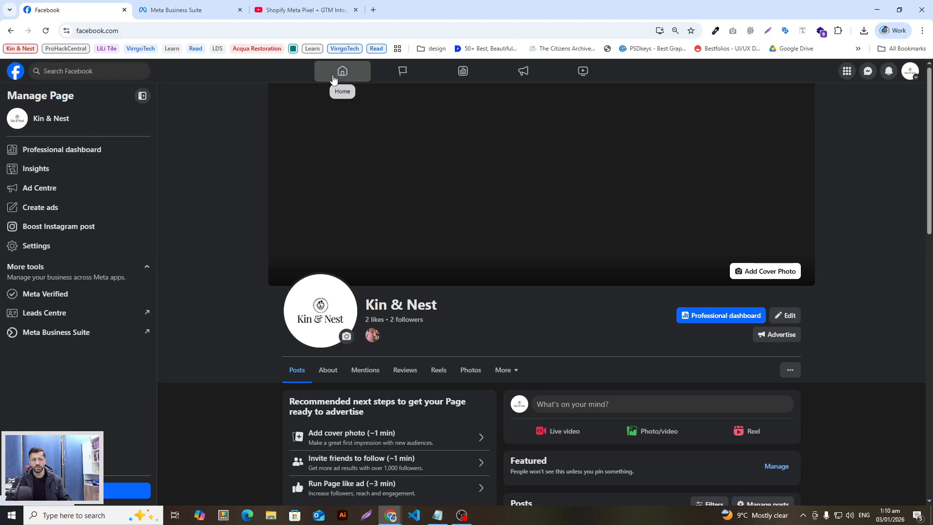
pyautogui.hotkey('alt', 'Left')
pyautogui.click(38, 248)
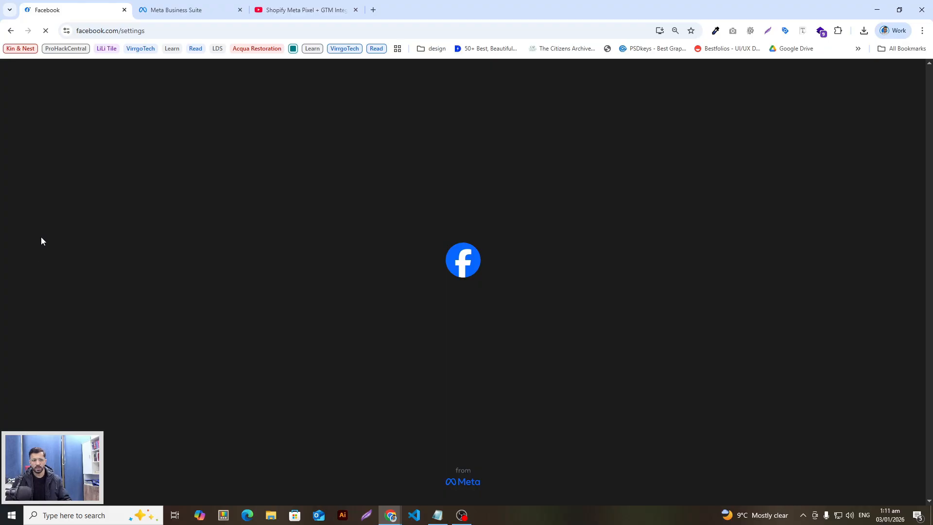
# Check Kin & Nest's Page access showing VirrgoTech Inc. portfolio access, then return to Business Suite
pyautogui.scroll(-1, 72, 357)
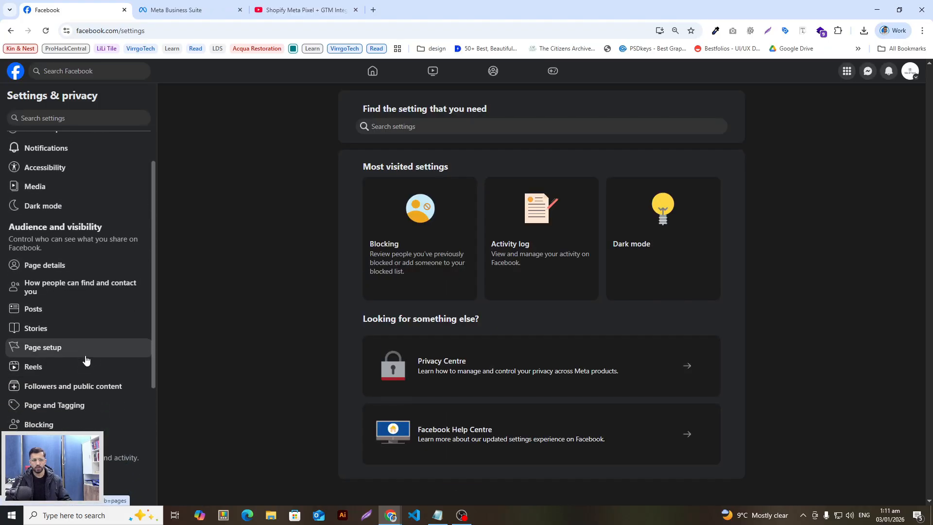
pyautogui.scroll(-1, 83, 362)
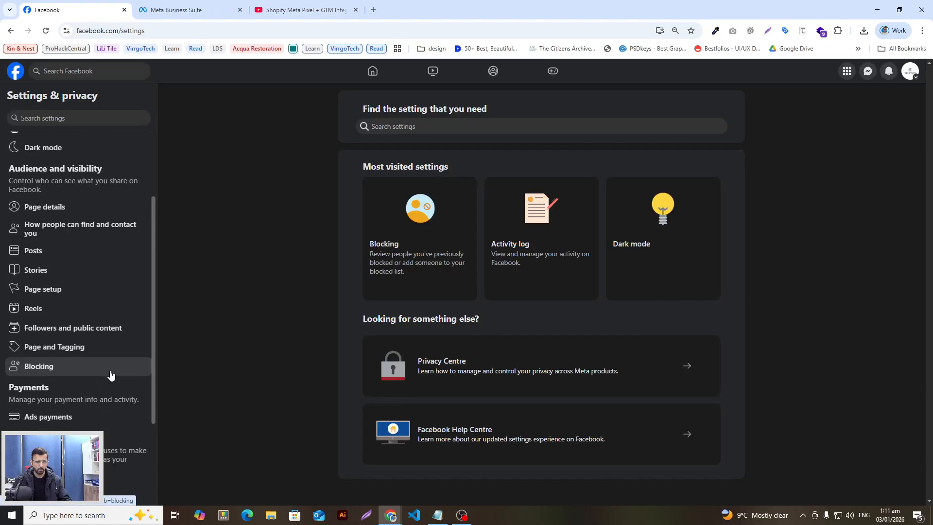
pyautogui.click(55, 290)
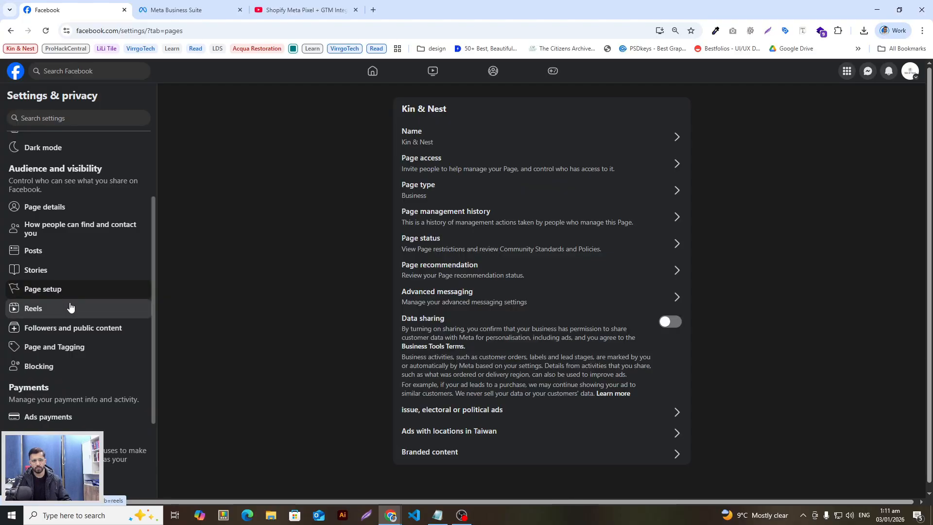
pyautogui.click(446, 169)
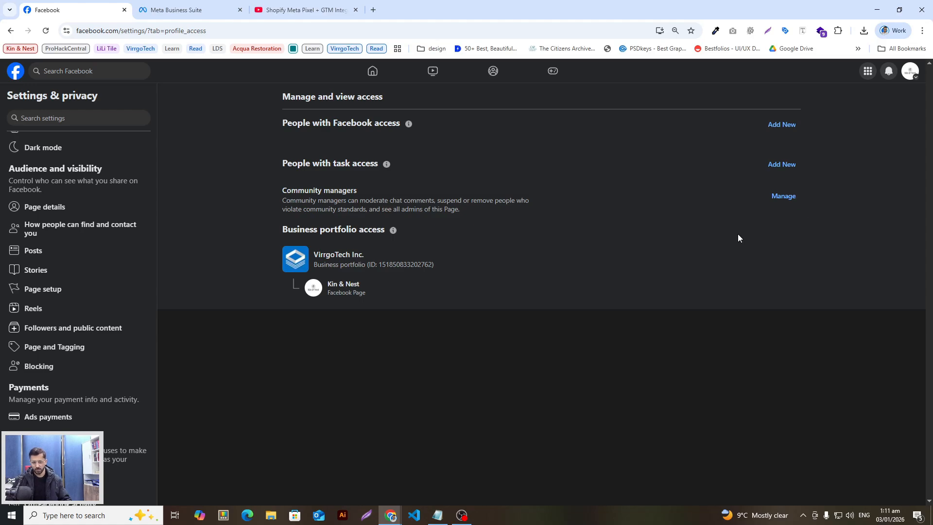
pyautogui.click(185, 10)
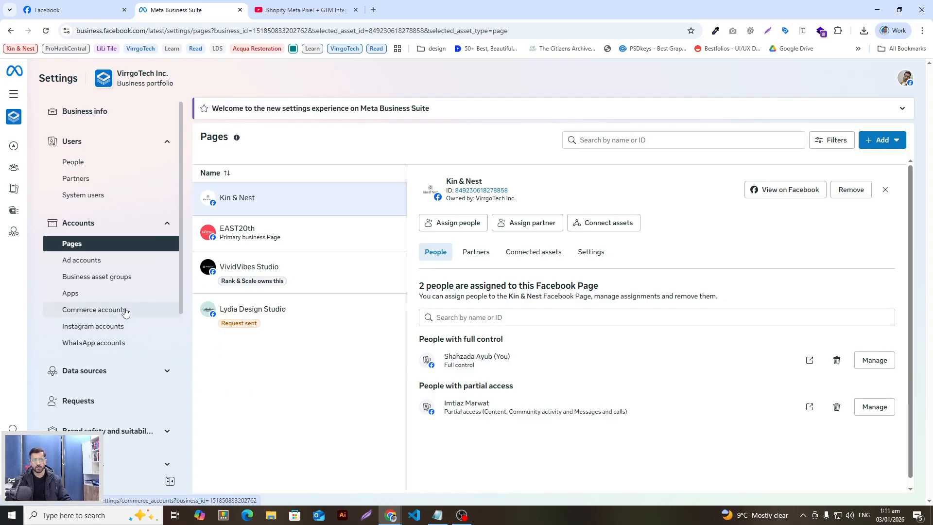
# View the Instagram accounts, then go back to Pages and open Assign people for Kin & Nest
pyautogui.scroll(-3, 116, 350)
pyautogui.scroll(2, 111, 335)
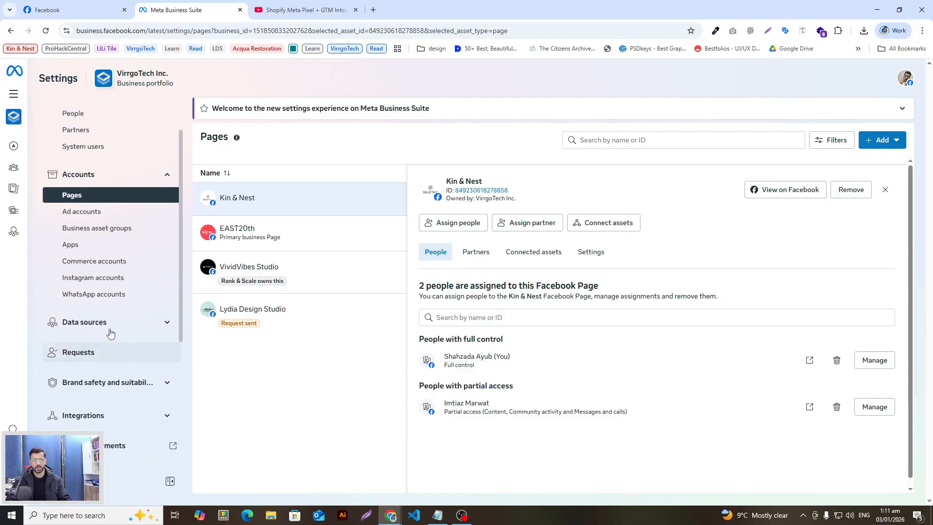
pyautogui.click(101, 281)
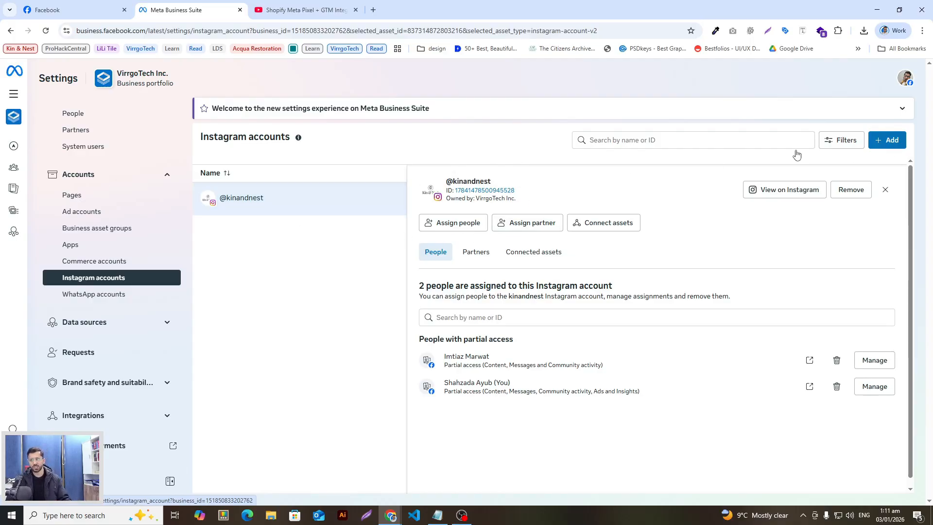
pyautogui.scroll(1, 119, 350)
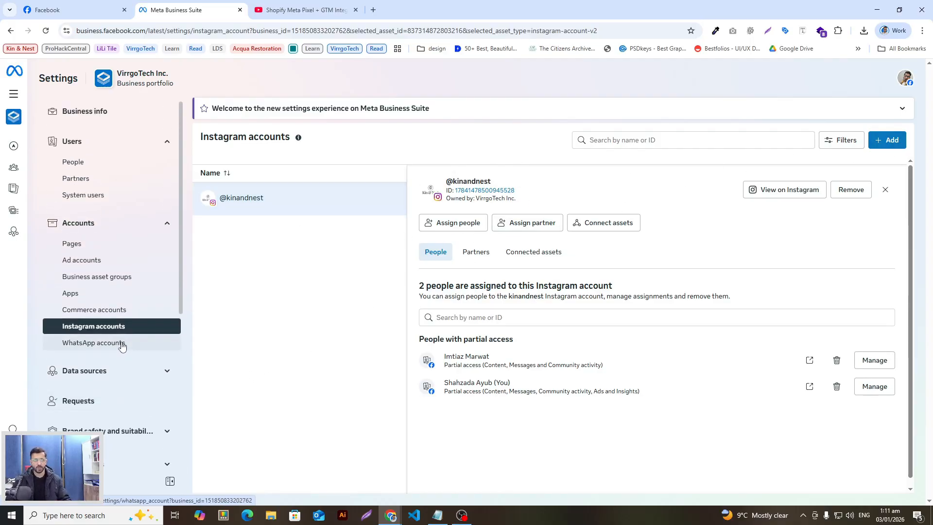
pyautogui.click(97, 244)
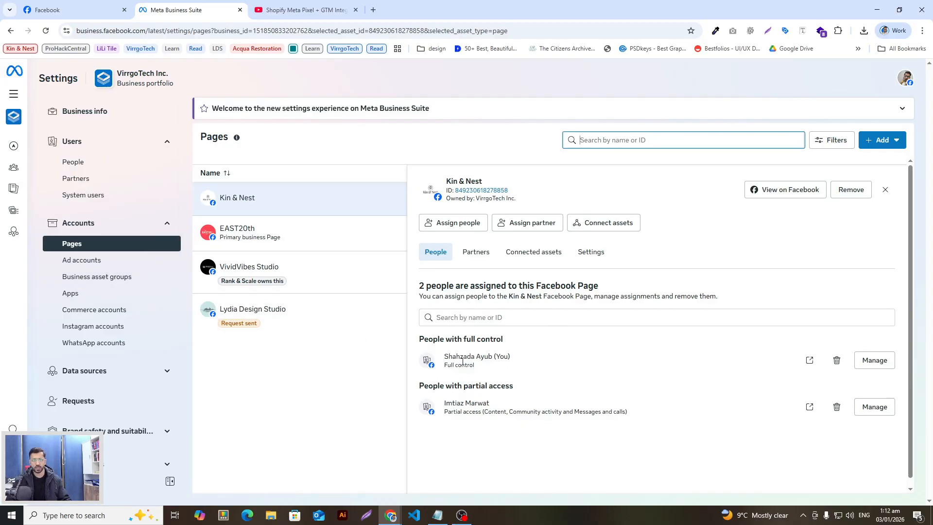
pyautogui.scroll(-1, 747, 343)
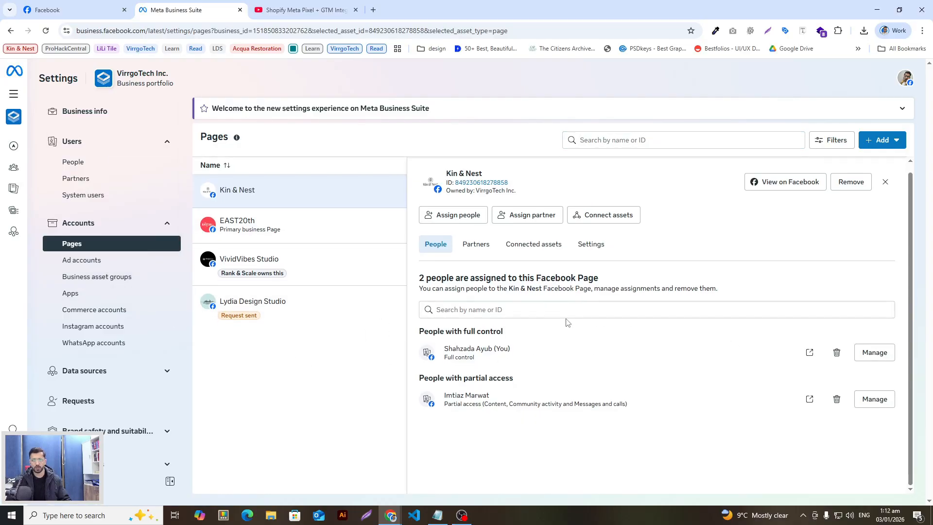
pyautogui.click(507, 309)
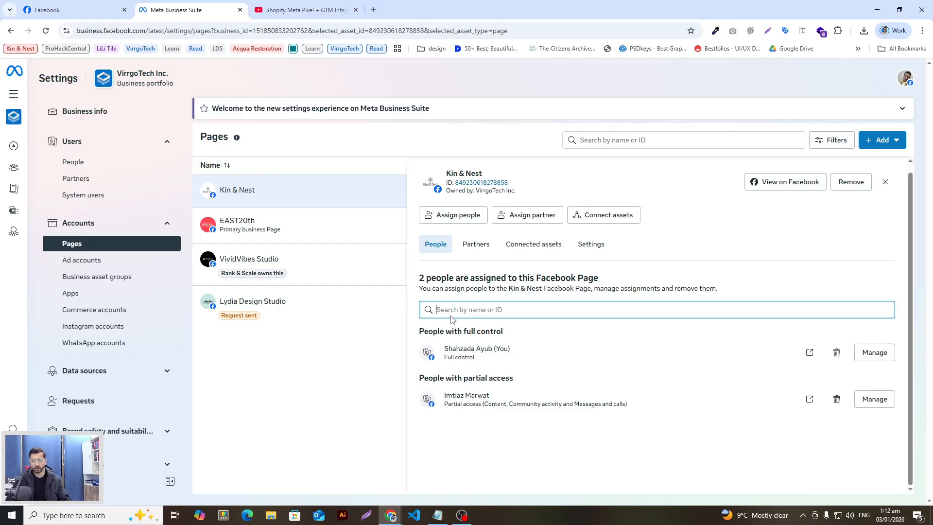
pyautogui.click(450, 215)
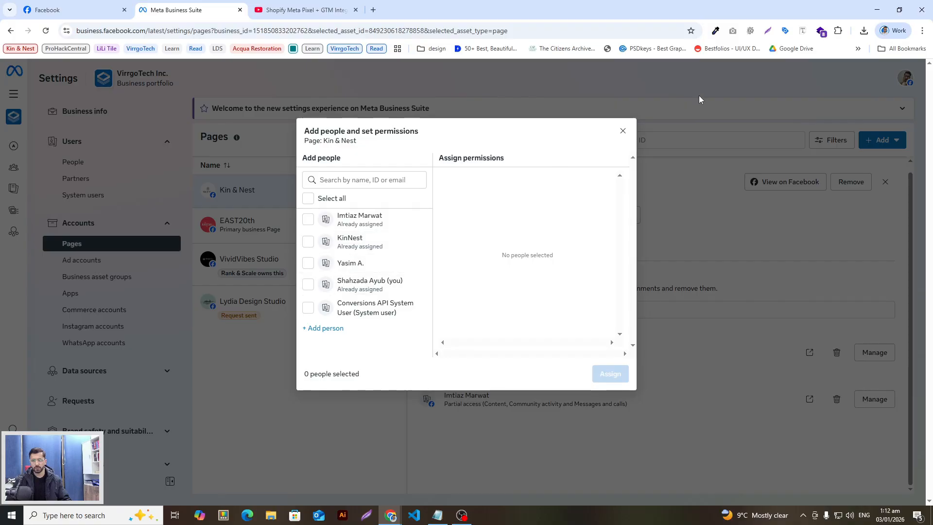
pyautogui.click(623, 131)
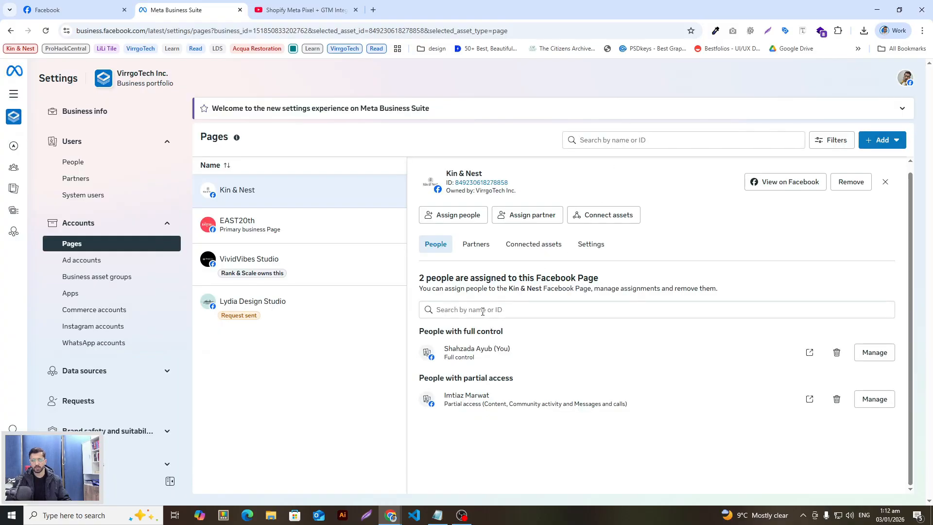
pyautogui.click(459, 216)
pyautogui.click(389, 182)
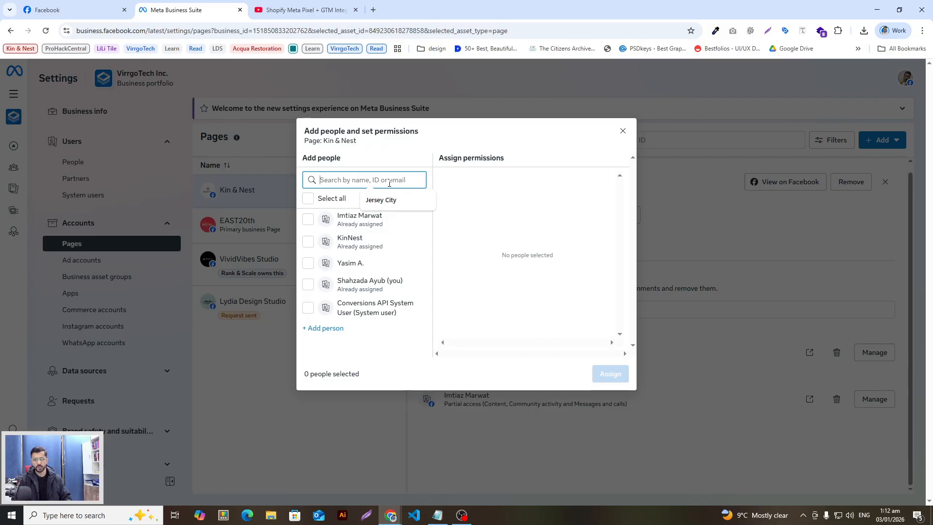
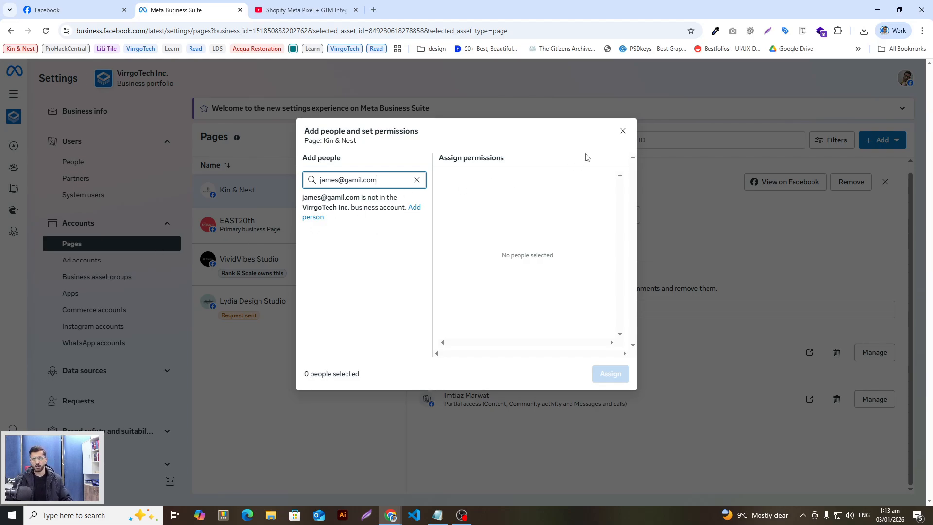
pyautogui.click(622, 132)
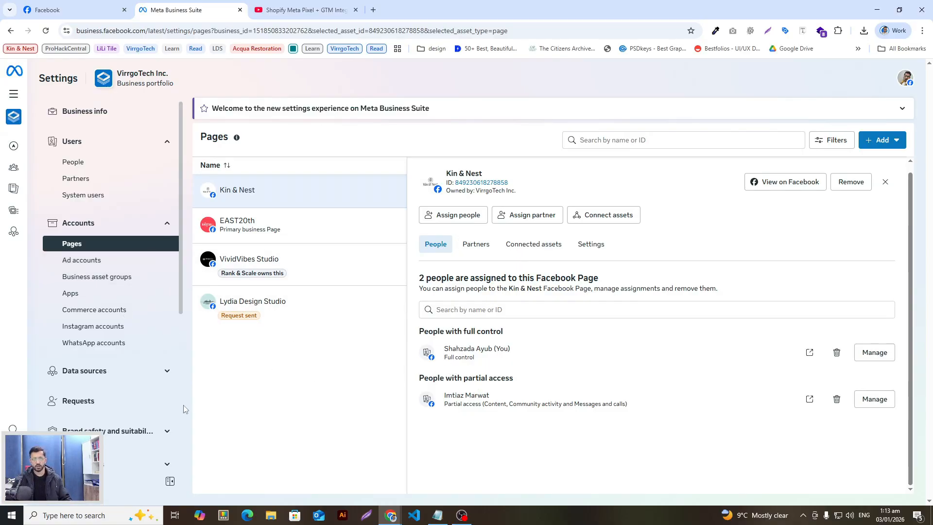
# Open the Ad accounts list to see VT Test with one full-control person
pyautogui.scroll(-2, 116, 382)
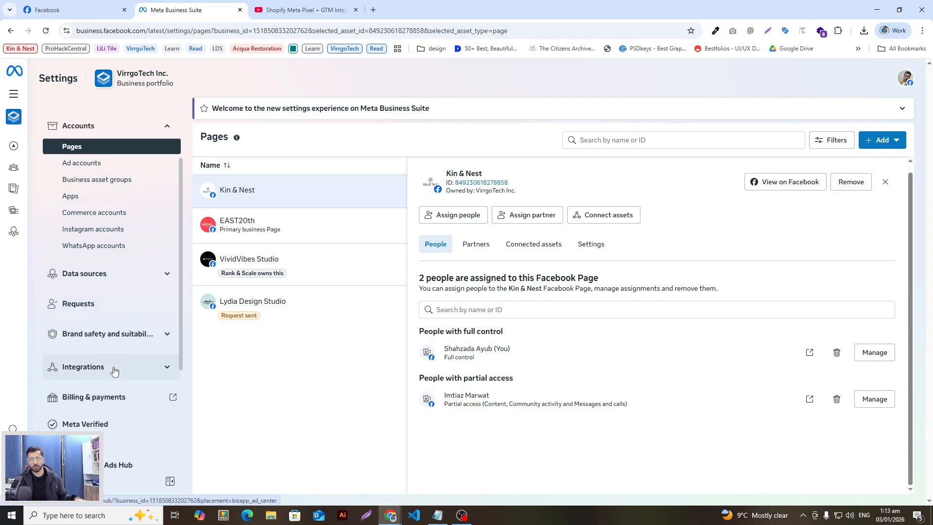
pyautogui.scroll(2, 114, 370)
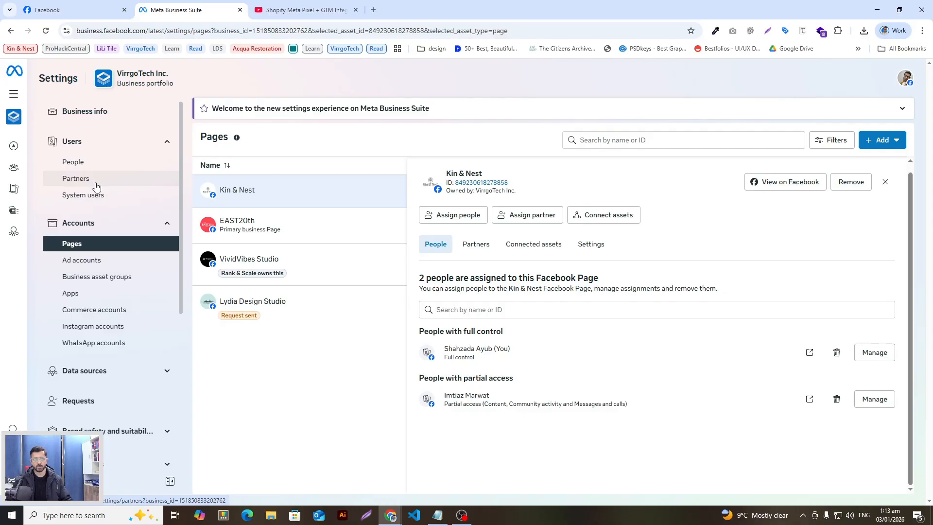
pyautogui.scroll(-3, 124, 224)
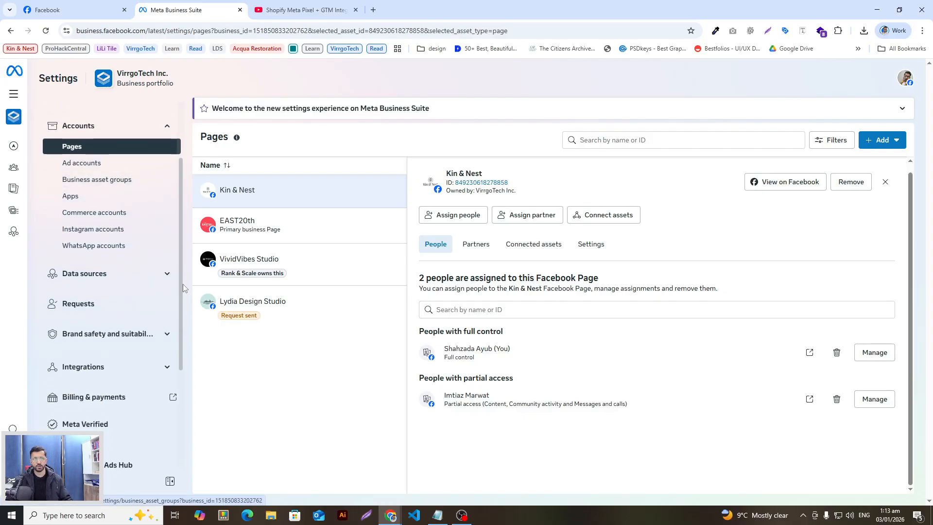
pyautogui.scroll(-1, 164, 321)
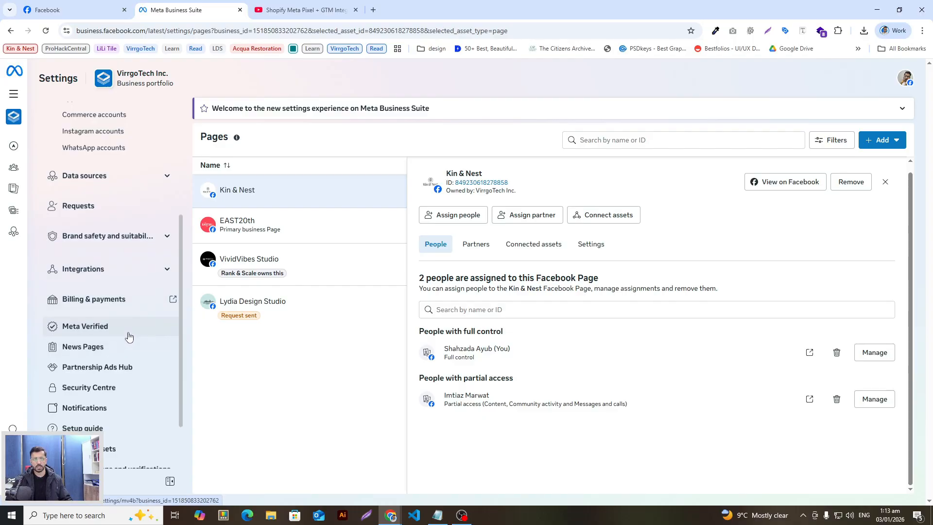
pyautogui.scroll(-2, 129, 340)
pyautogui.scroll(3, 73, 307)
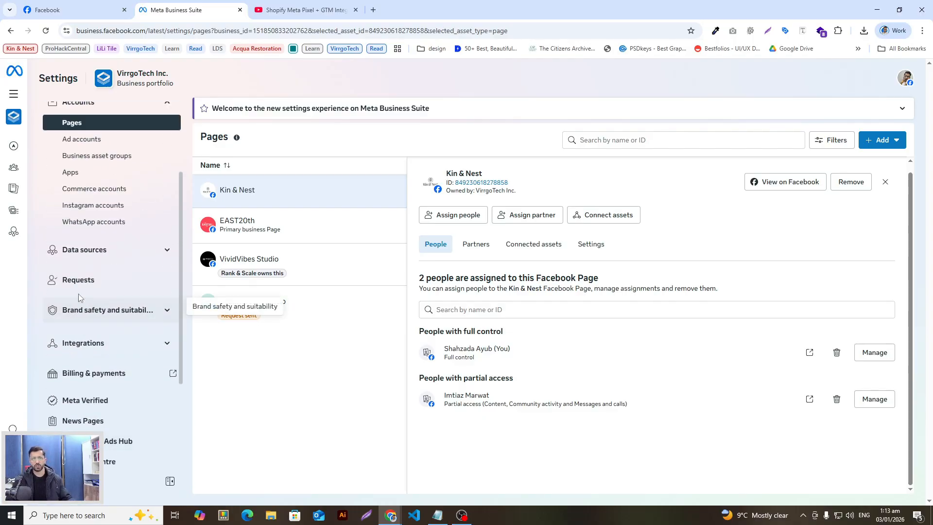
pyautogui.scroll(2, 112, 253)
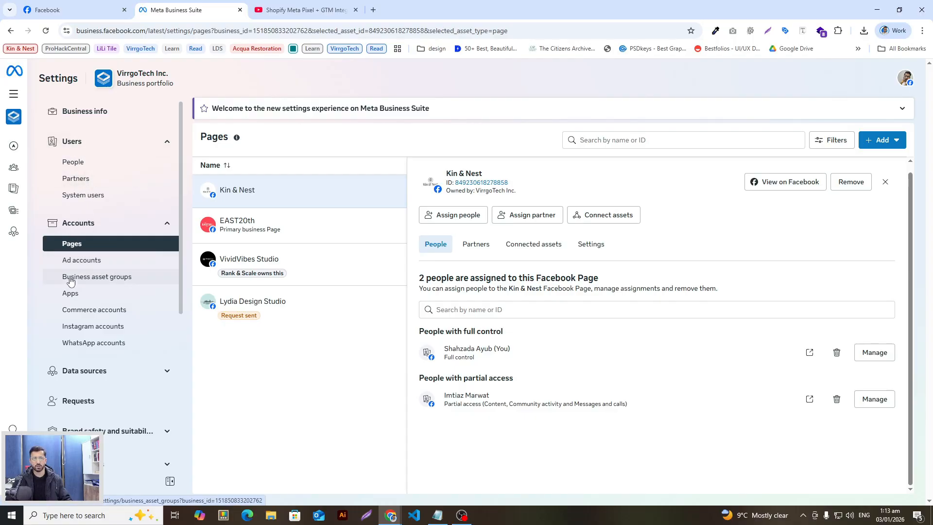
pyautogui.click(83, 261)
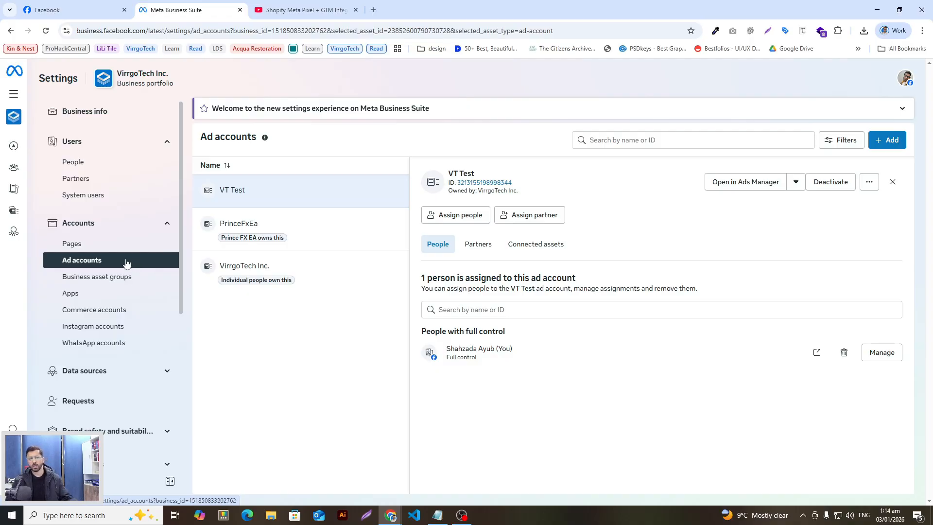
pyautogui.click(889, 140)
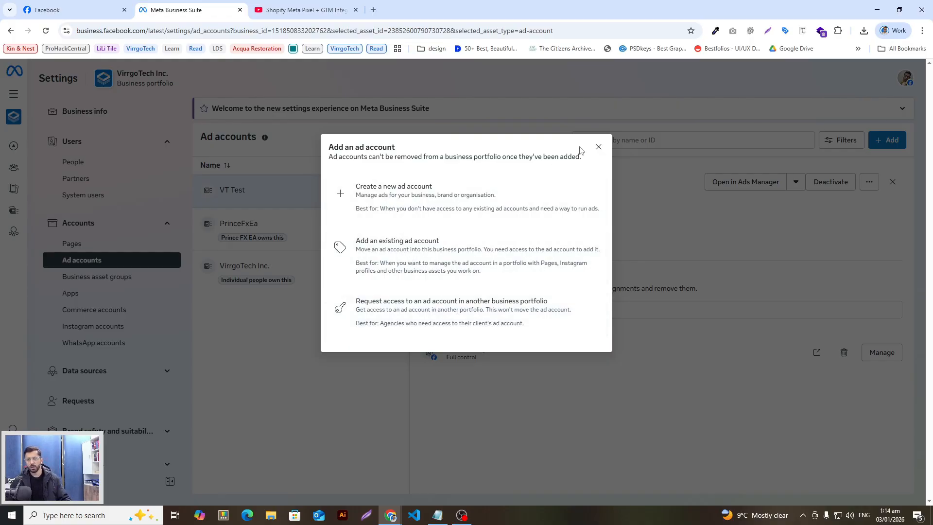
pyautogui.click(598, 146)
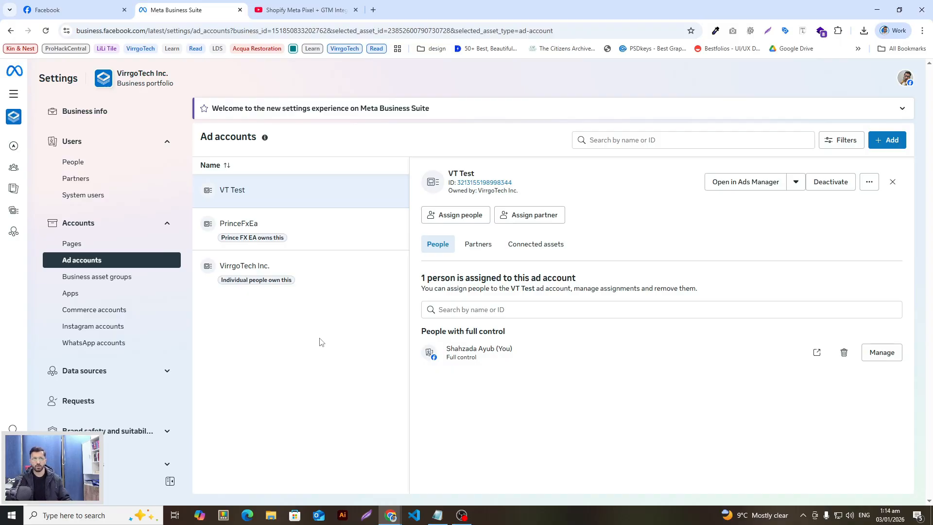
pyautogui.moveTo(13, 187)
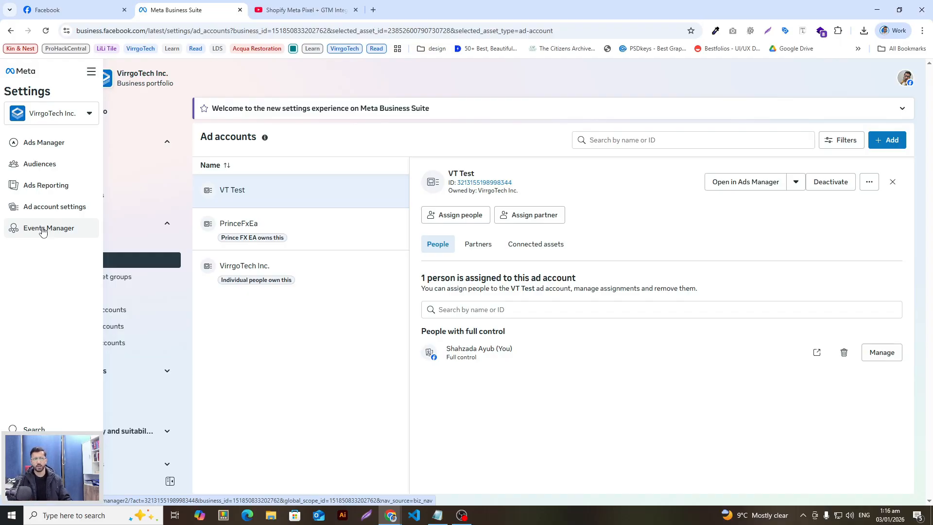
# Open Events Manager, try Connect data with Web, close it, then switch to the Shopify Meta Pixel GTM tutorial
pyautogui.click(43, 228)
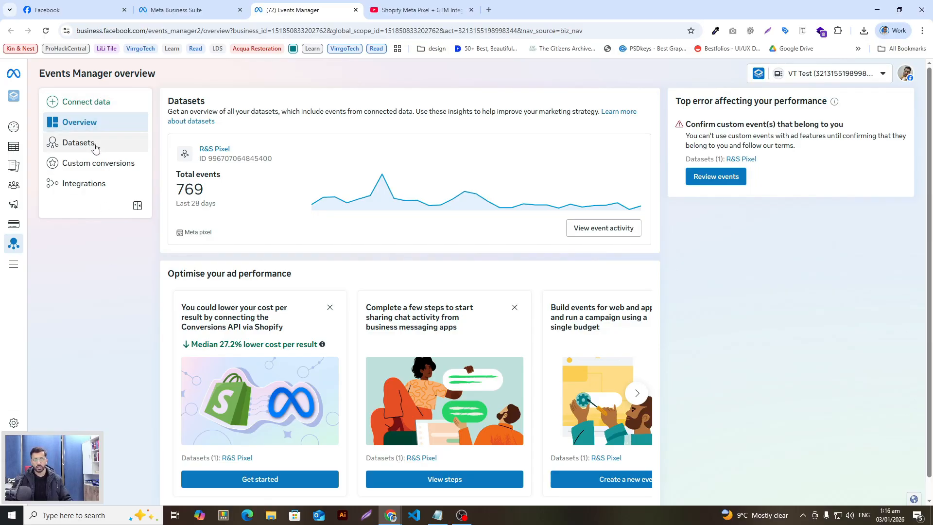
pyautogui.click(78, 103)
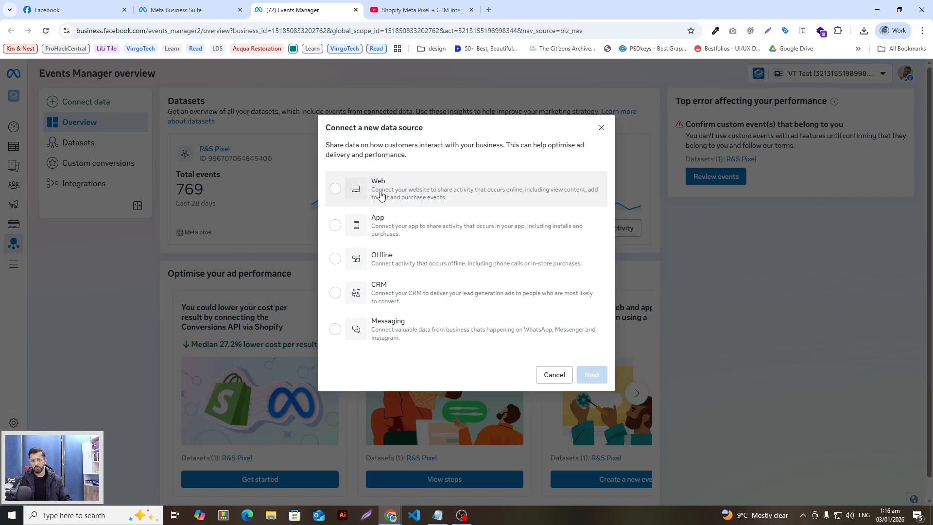
pyautogui.click(425, 193)
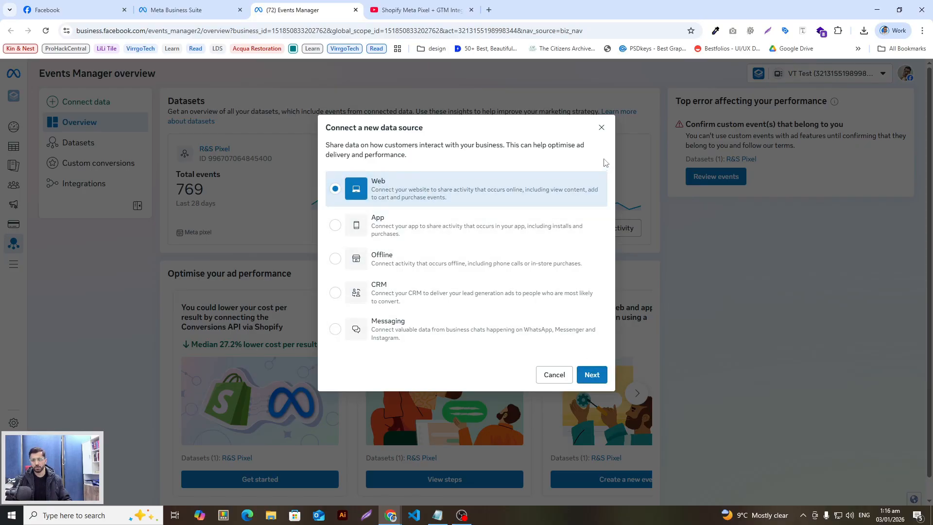
pyautogui.click(601, 129)
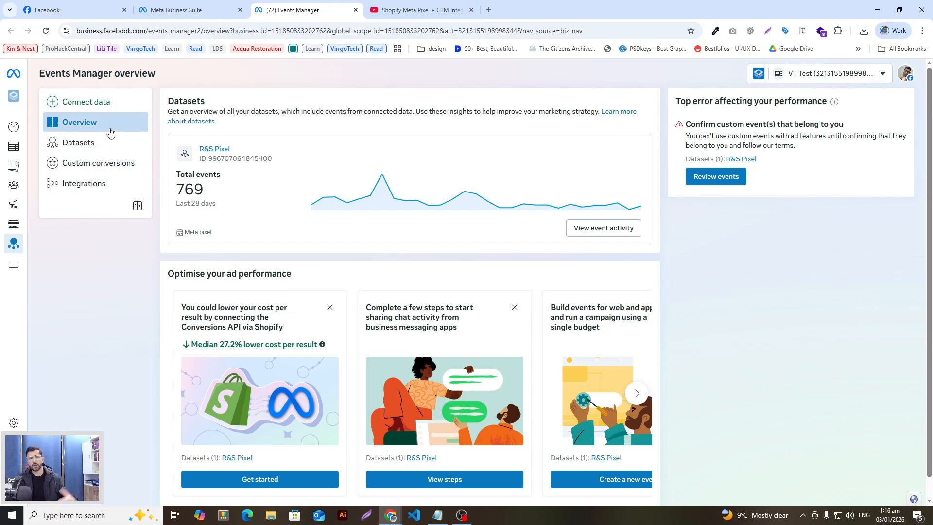
pyautogui.click(409, 10)
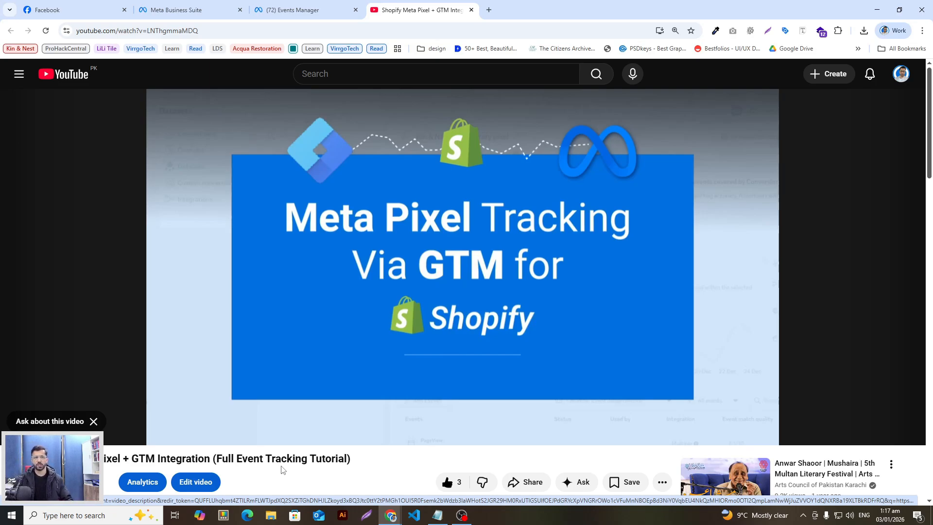
# Return to Events Manager to view the R&S Pixel dataset with 717 PageView events
pyautogui.click(292, 10)
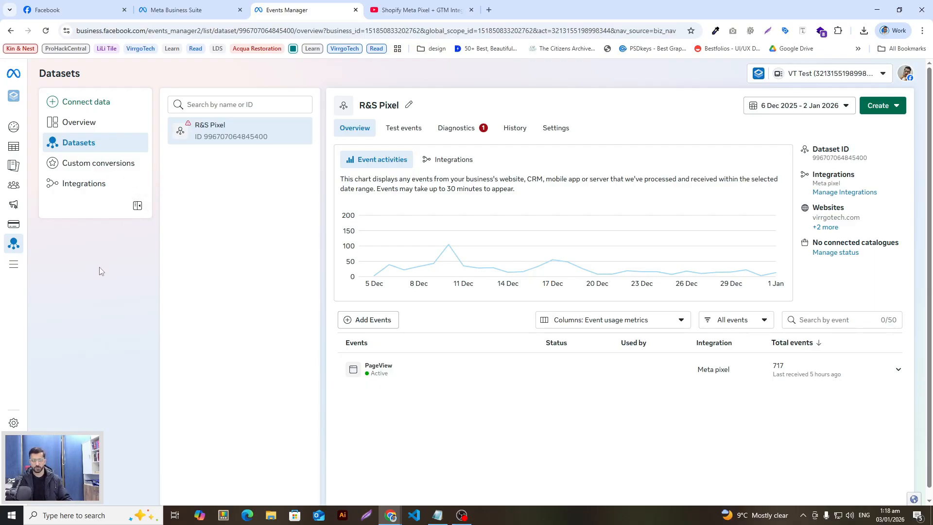
# Open the campaigns list and switch to the VirrgoTech Inc. ad account
pyautogui.moveTo(7, 151)
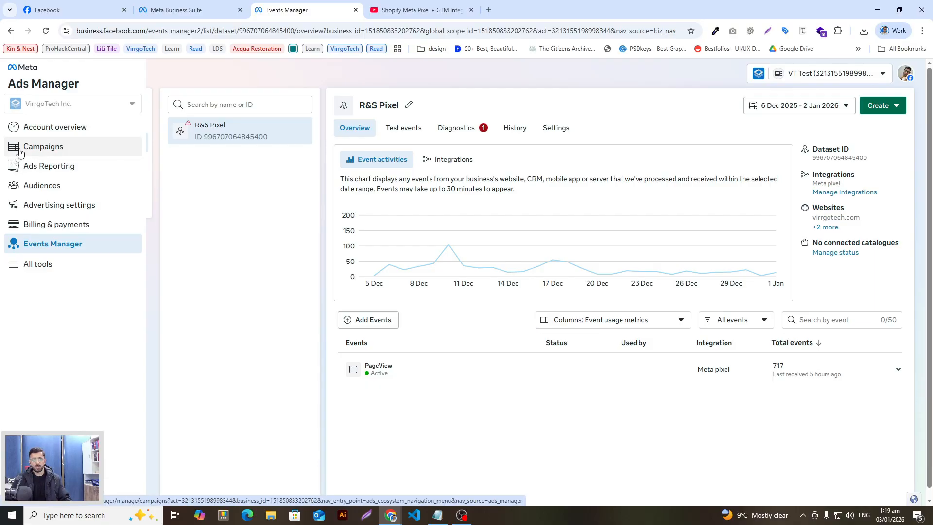
pyautogui.click(20, 152)
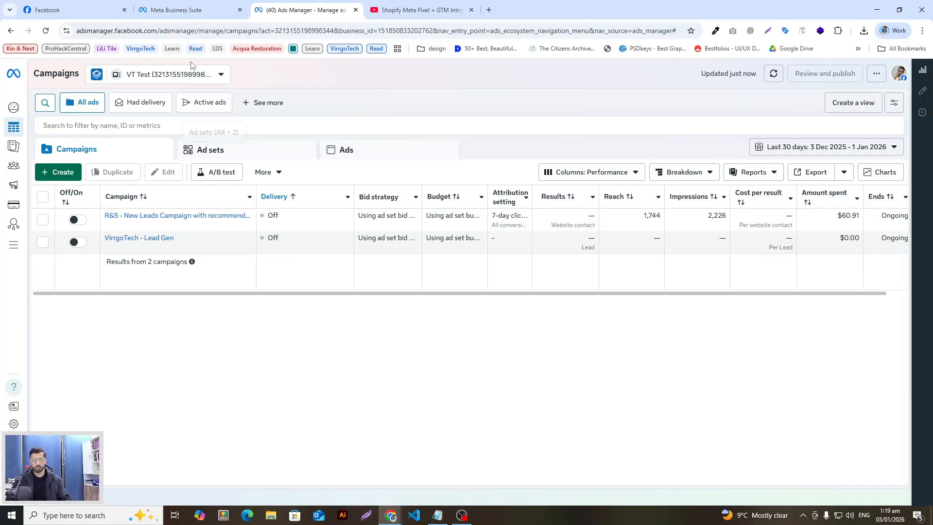
pyautogui.click(197, 77)
pyautogui.click(328, 253)
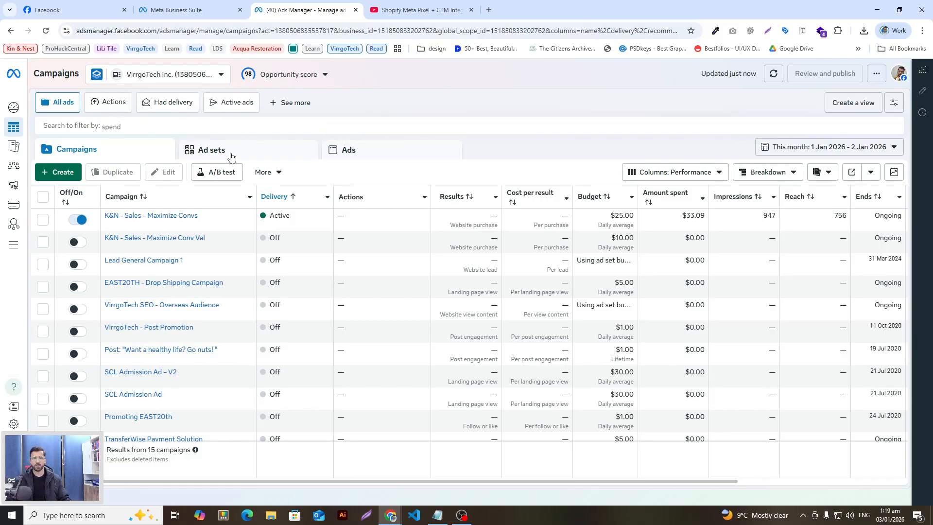
# Start a new campaign and change its buying type from Reservation to Auction
pyautogui.click(67, 174)
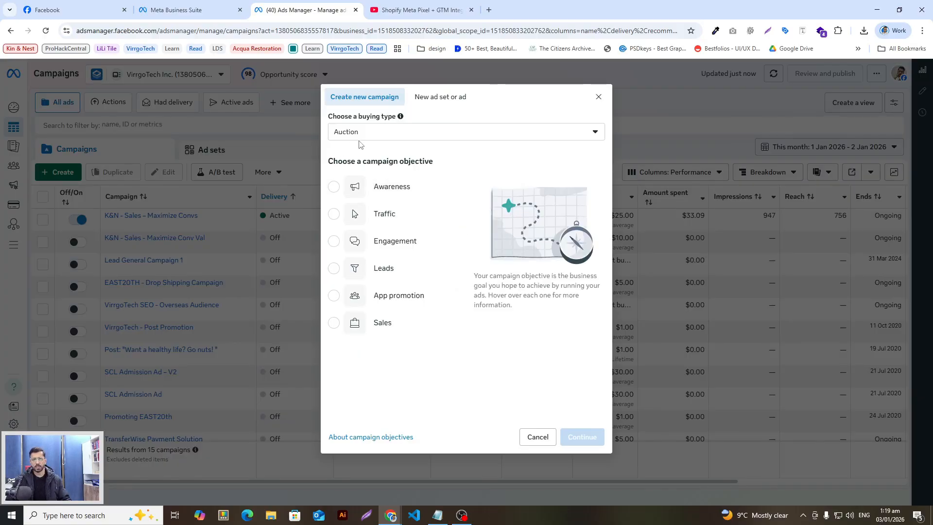
pyautogui.click(394, 135)
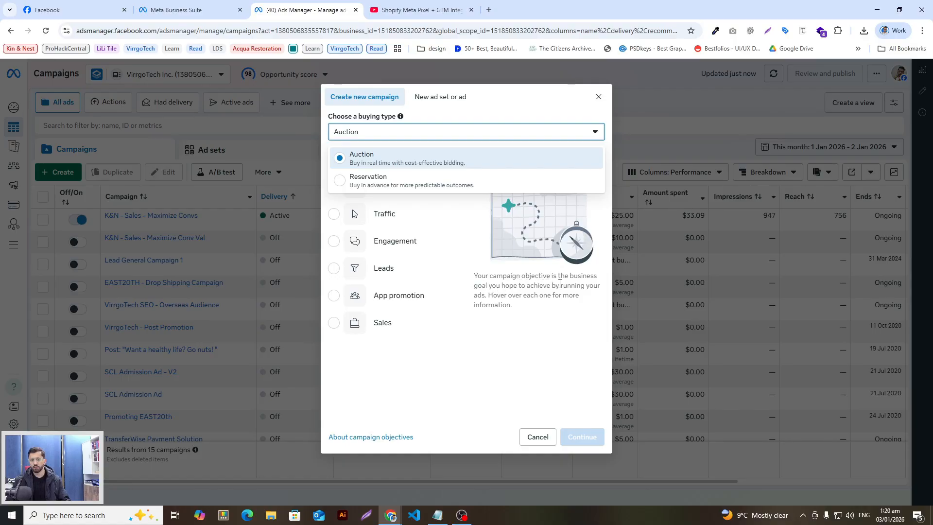
pyautogui.click(389, 178)
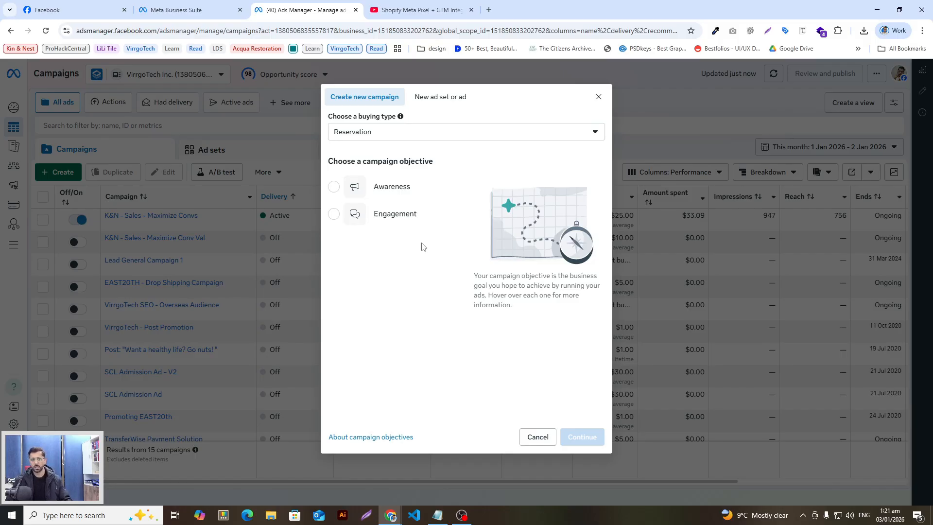
pyautogui.click(434, 141)
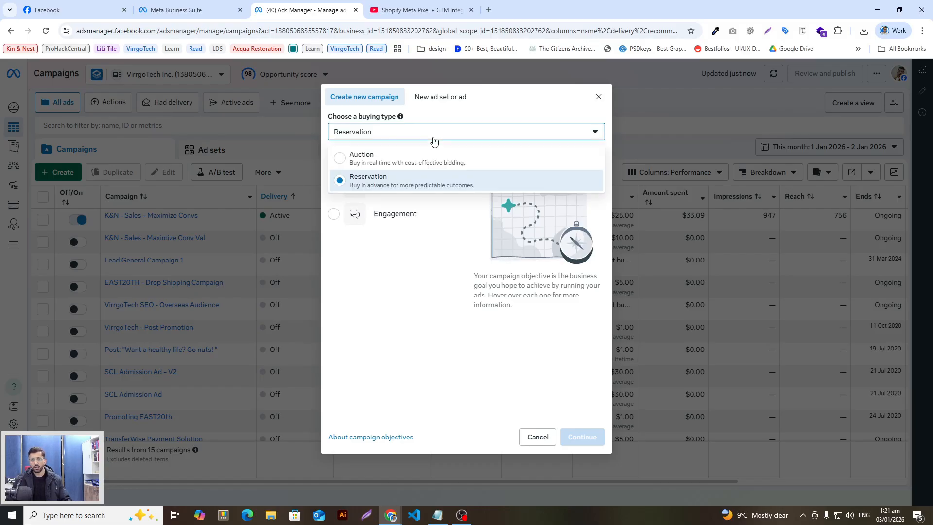
pyautogui.click(386, 159)
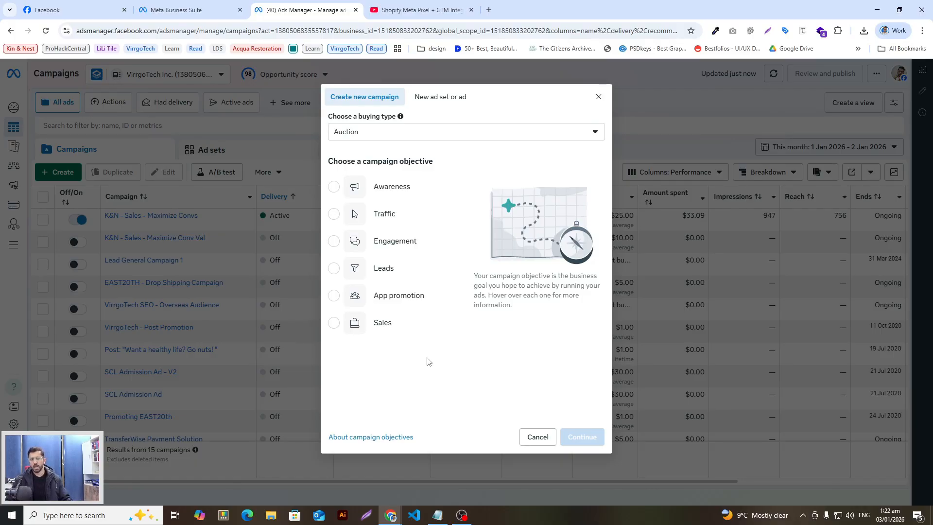
# Pick the Sales objective and continue into the New Sales campaign draft
pyautogui.click(383, 323)
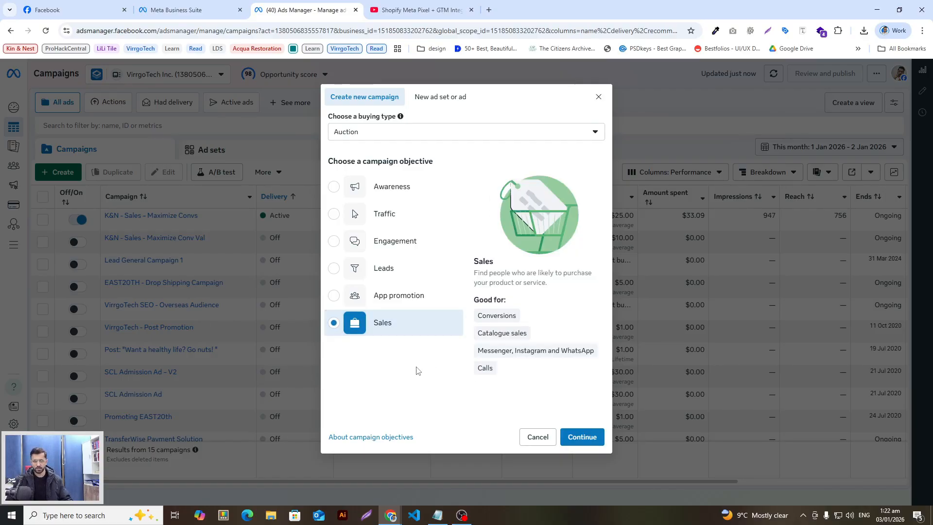
pyautogui.click(588, 441)
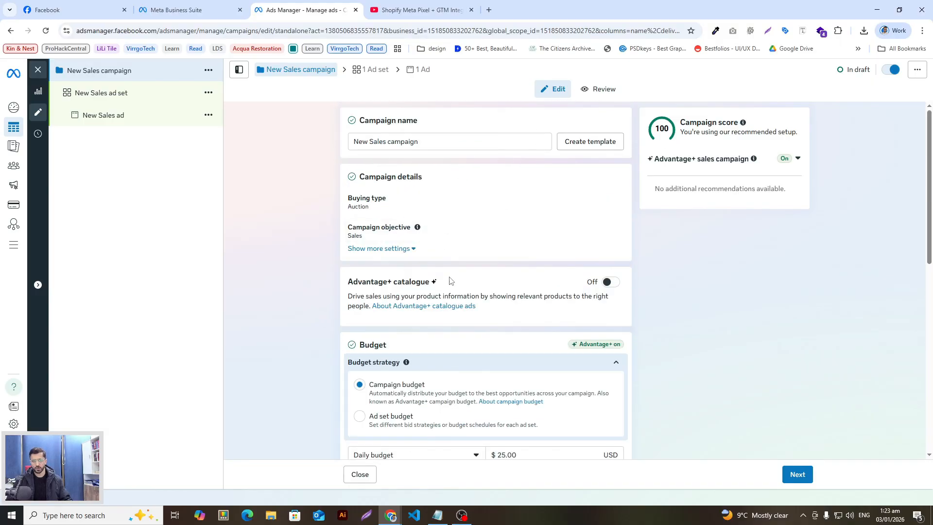
# Replace the campaign name 'New Sales campaign' with 'eCom - Campaign 1'
pyautogui.scroll(-8, 425, 350)
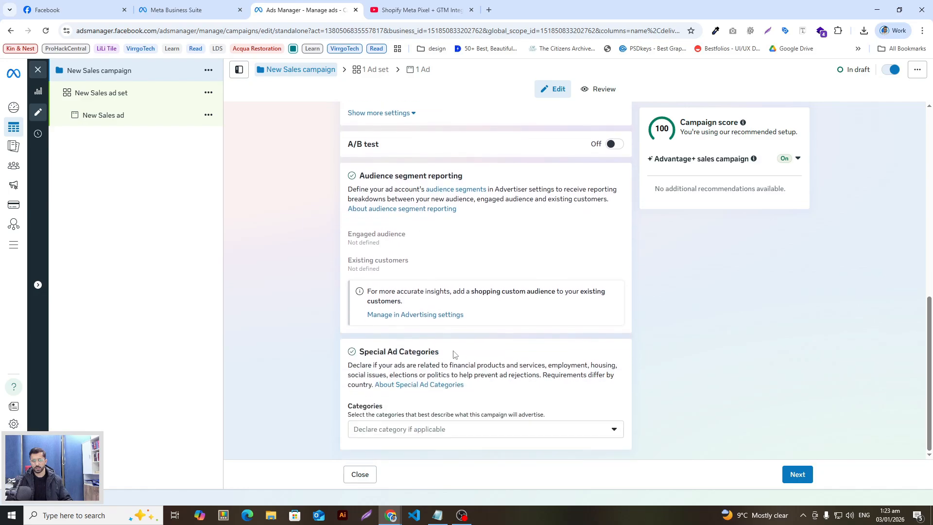
pyautogui.scroll(8, 462, 353)
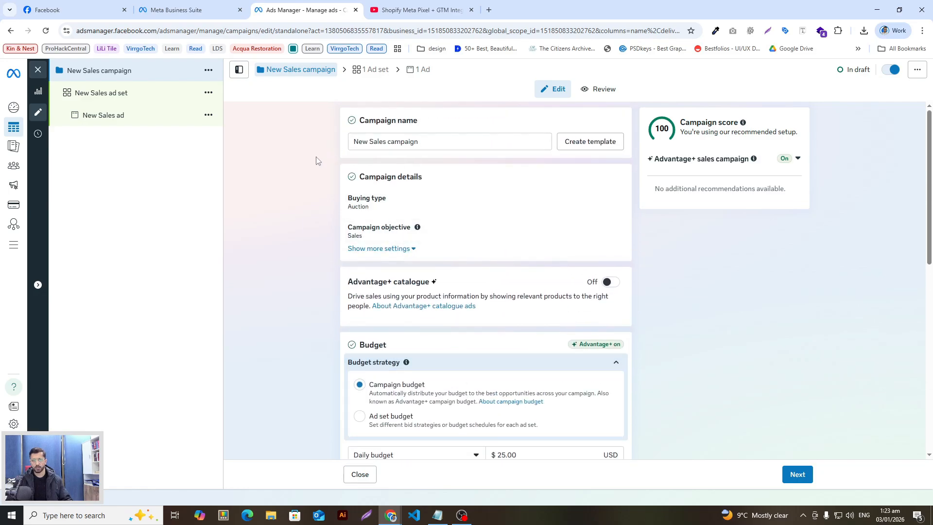
pyautogui.tripleClick(444, 140)
pyautogui.click(302, 178)
pyautogui.click(369, 145)
pyautogui.hotkey('ctrl', 'a')
pyautogui.press('BackSpace')
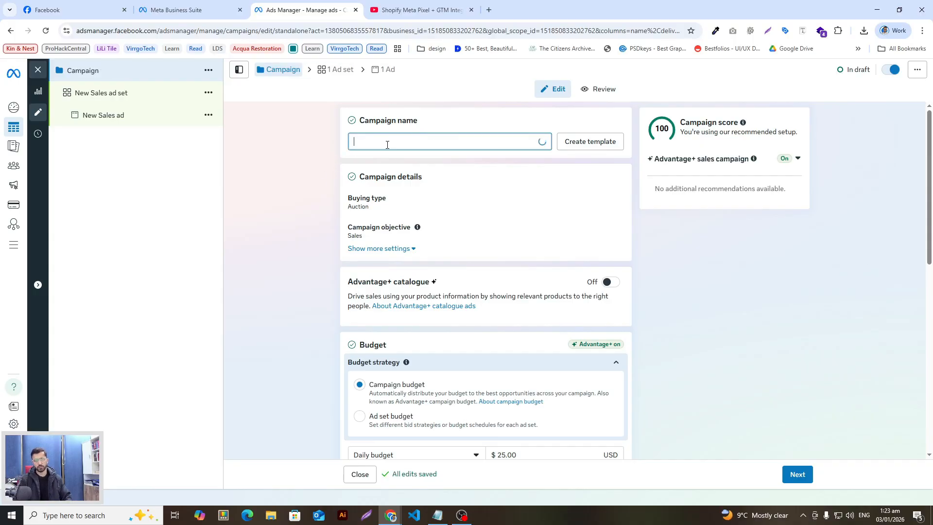
pyautogui.write('eCome')
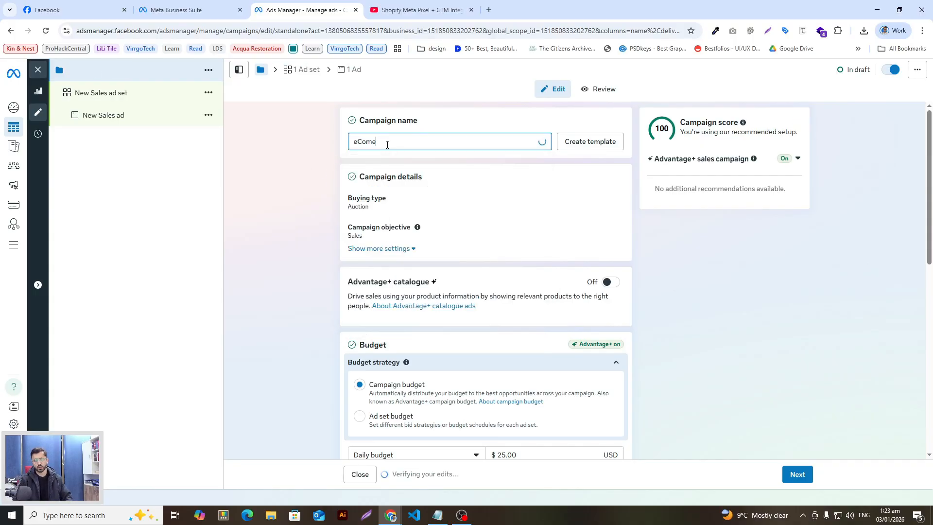
pyautogui.press('BackSpace')
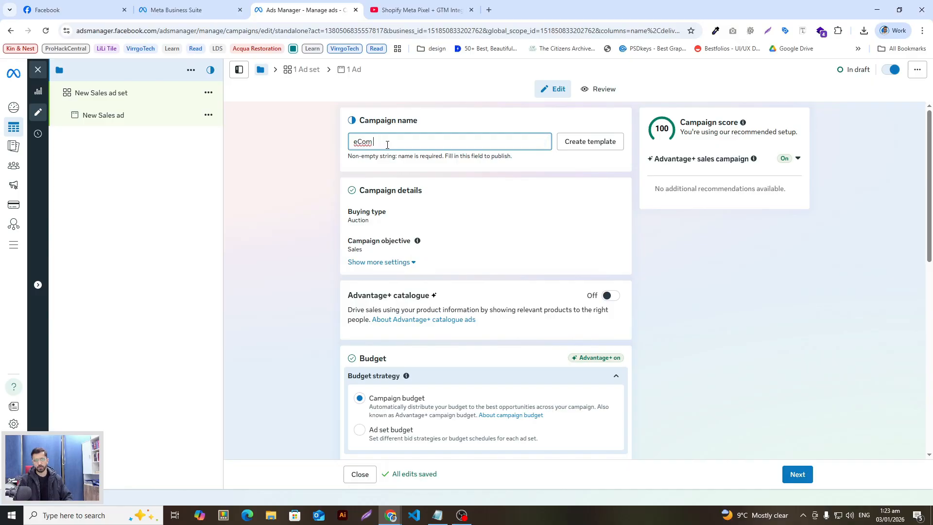
pyautogui.write('- Campaign 1')
pyautogui.click(419, 115)
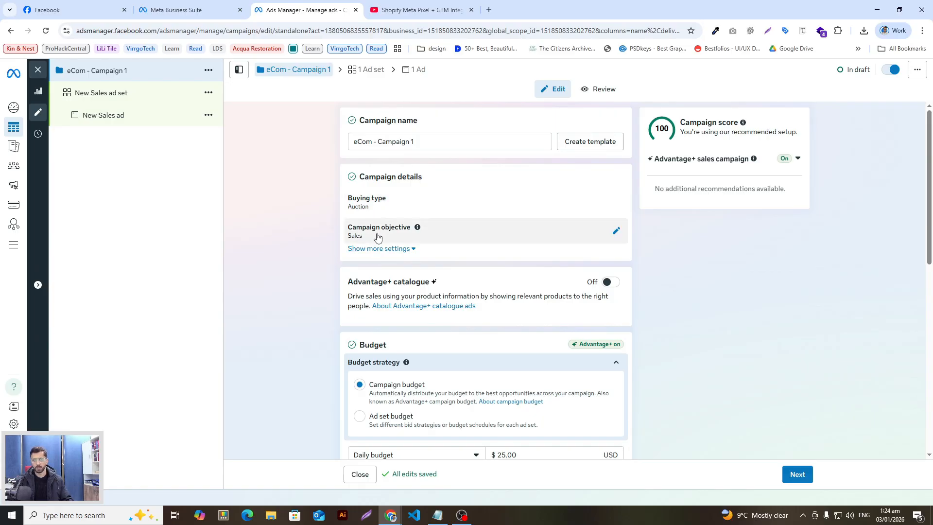
# Switch Advantage+ catalogue on, keeping the Shopify Product Catalog selected
pyautogui.scroll(-2, 310, 242)
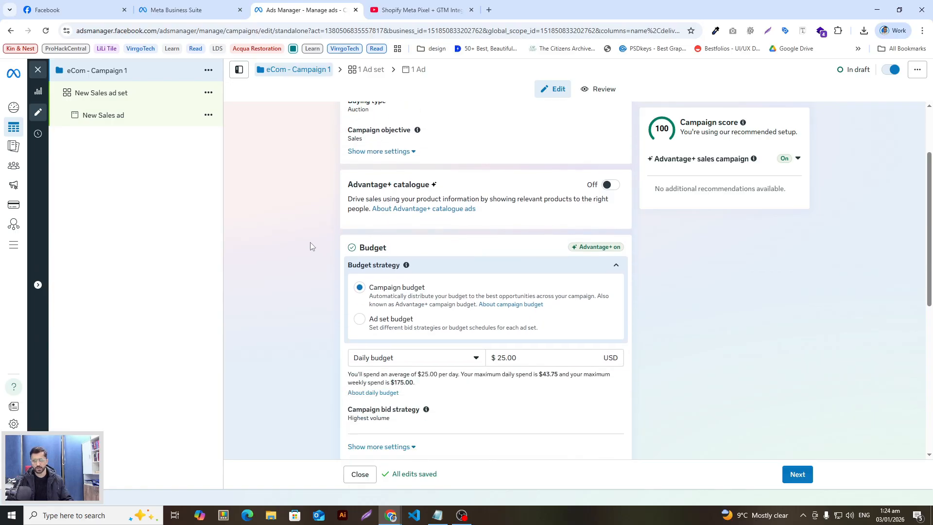
pyautogui.click(609, 188)
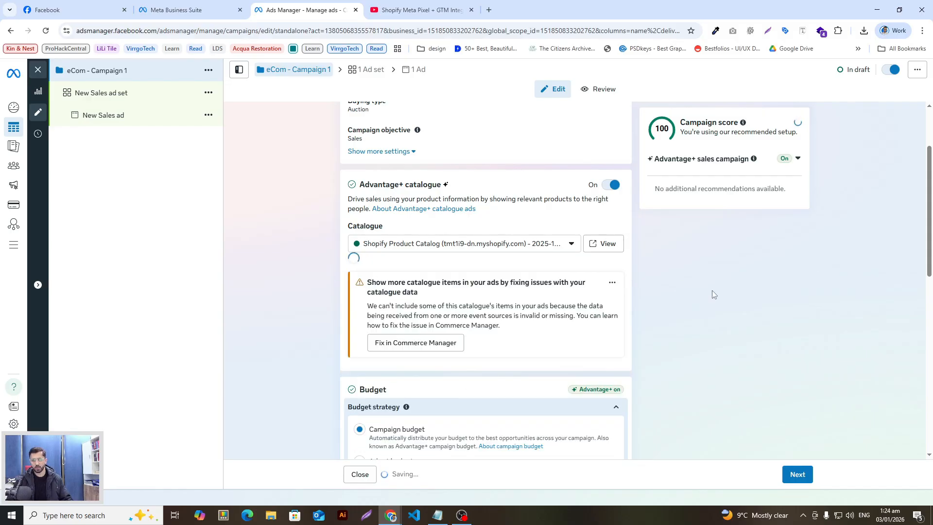
pyautogui.hotkey('ctrl', 'l')
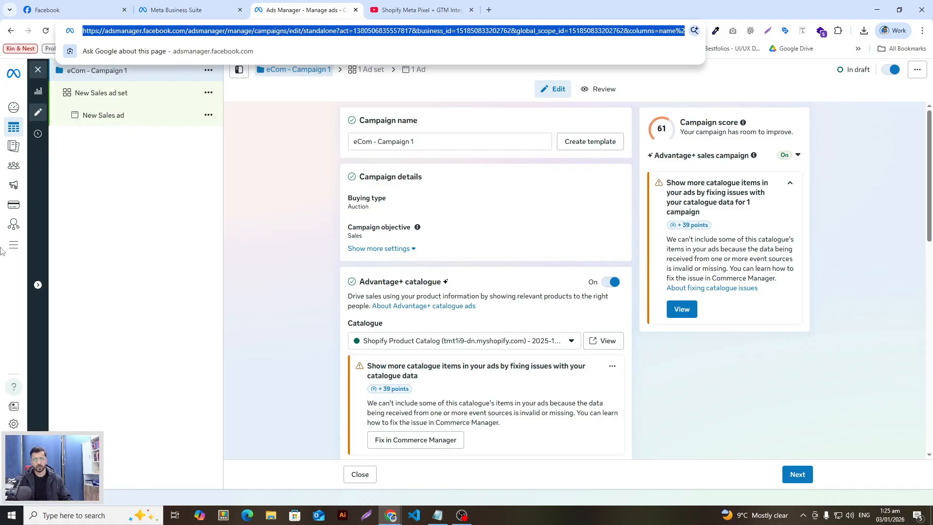
# Launch Commerce Manager from All tools under Sell products and services
pyautogui.click(35, 244)
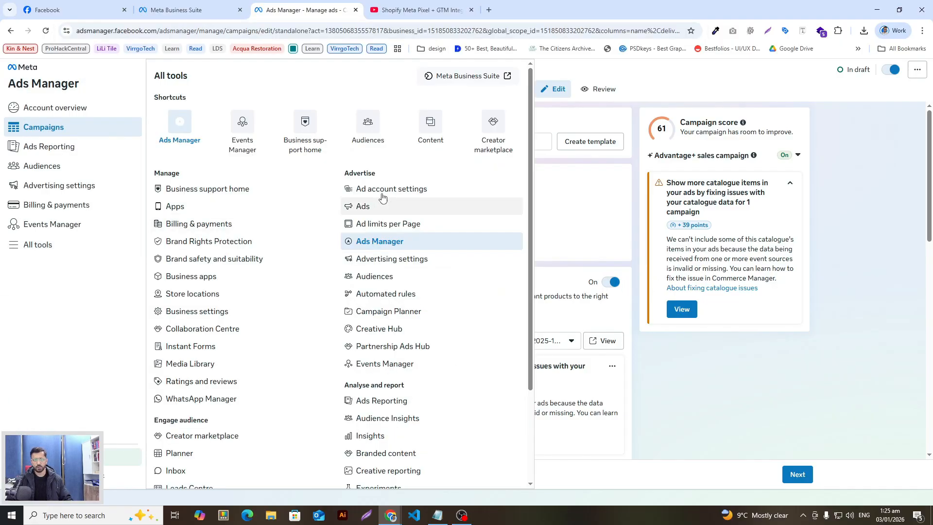
pyautogui.scroll(-3, 442, 327)
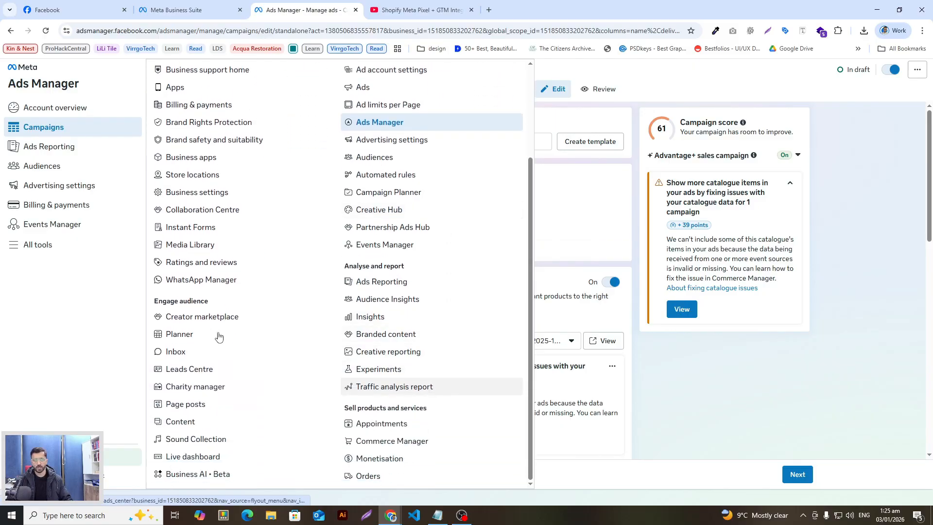
pyautogui.click(403, 441)
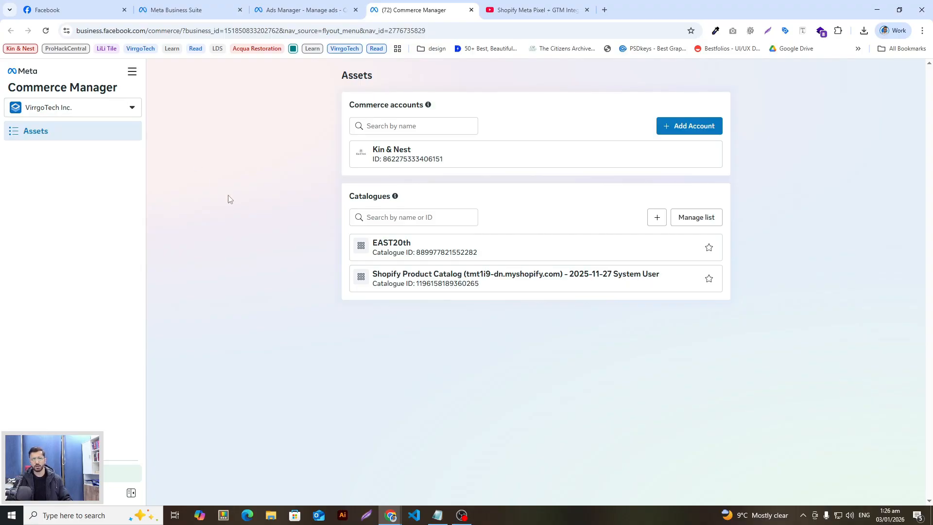
# Go back to commerce assets and open the Shopify Product Catalog's Products page
pyautogui.click(690, 125)
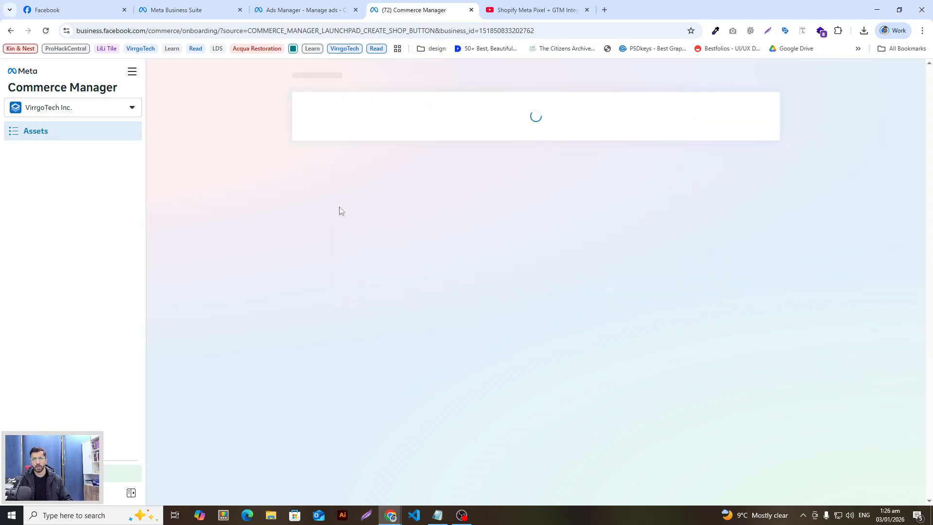
pyautogui.click(13, 33)
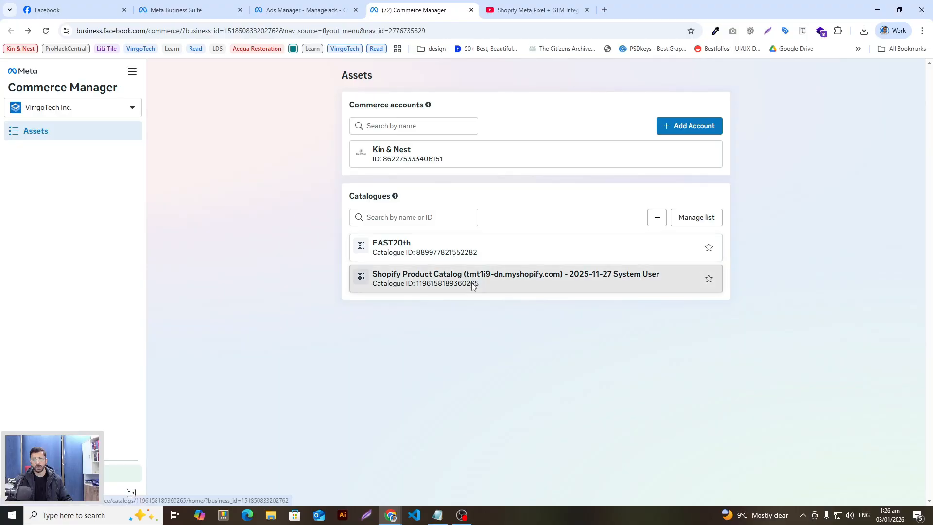
pyautogui.click(471, 285)
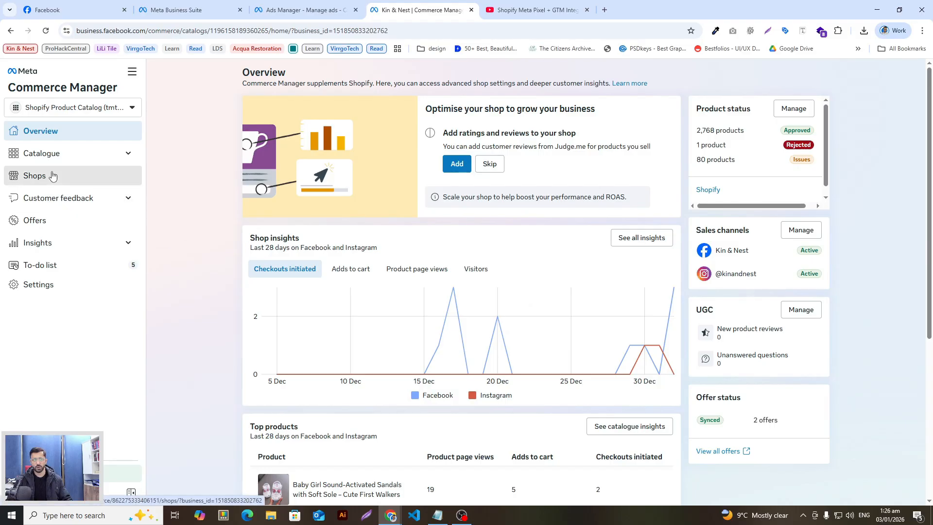
pyautogui.click(52, 175)
pyautogui.click(59, 160)
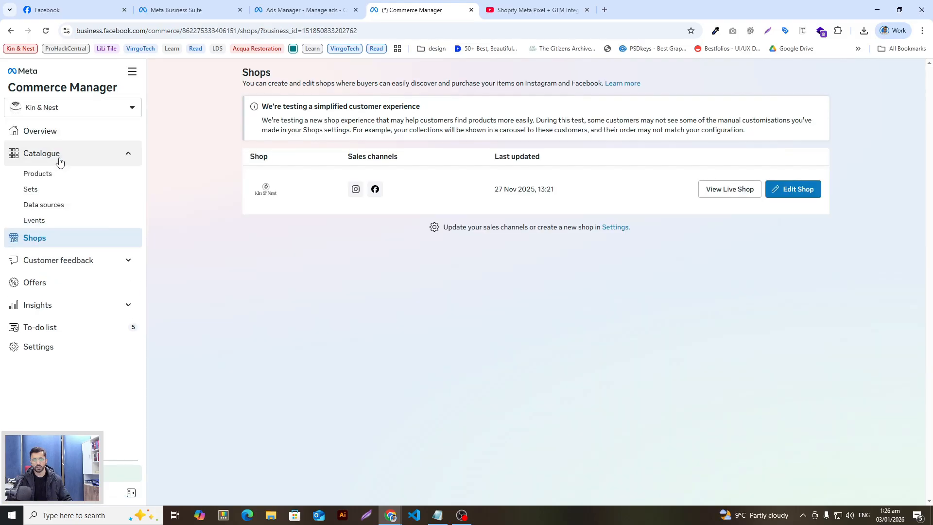
pyautogui.click(56, 175)
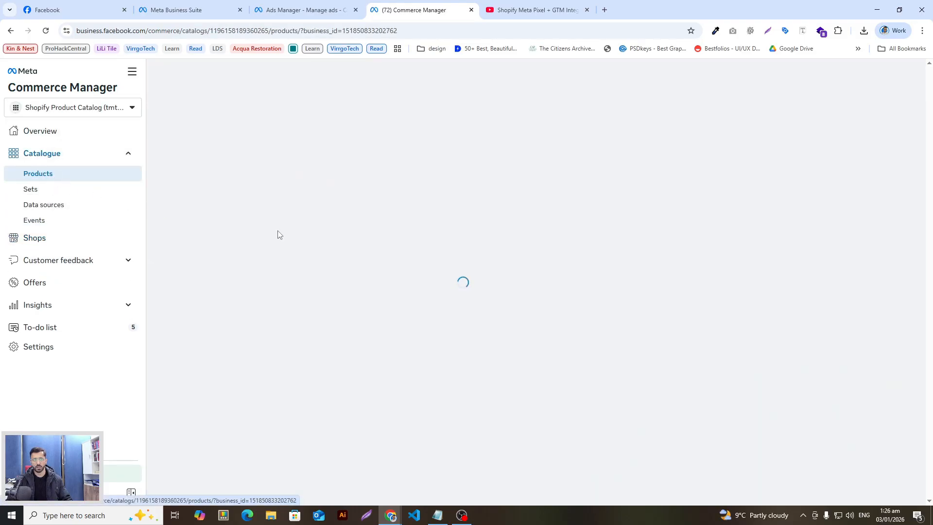
# Review the catalogue's 214 products, then return to the Ads Manager campaign draft
pyautogui.scroll(-2, 522, 291)
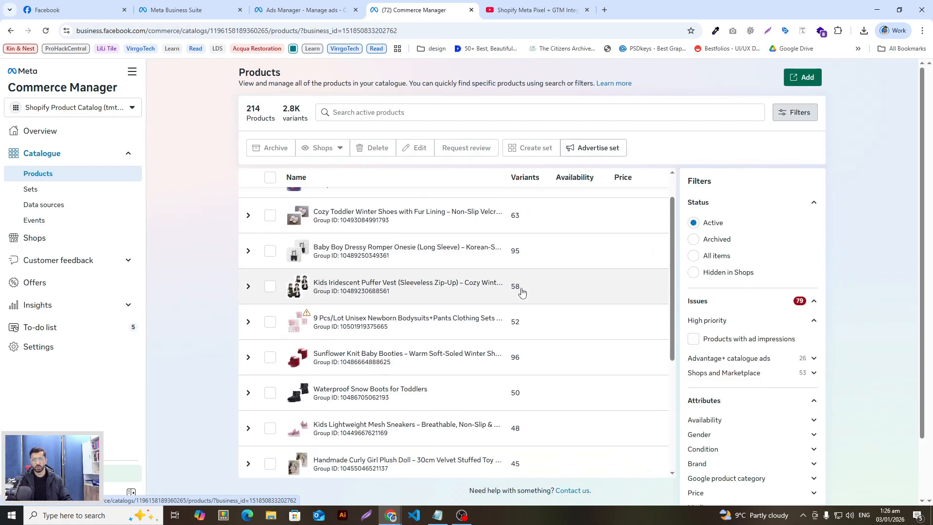
pyautogui.scroll(-5, 522, 291)
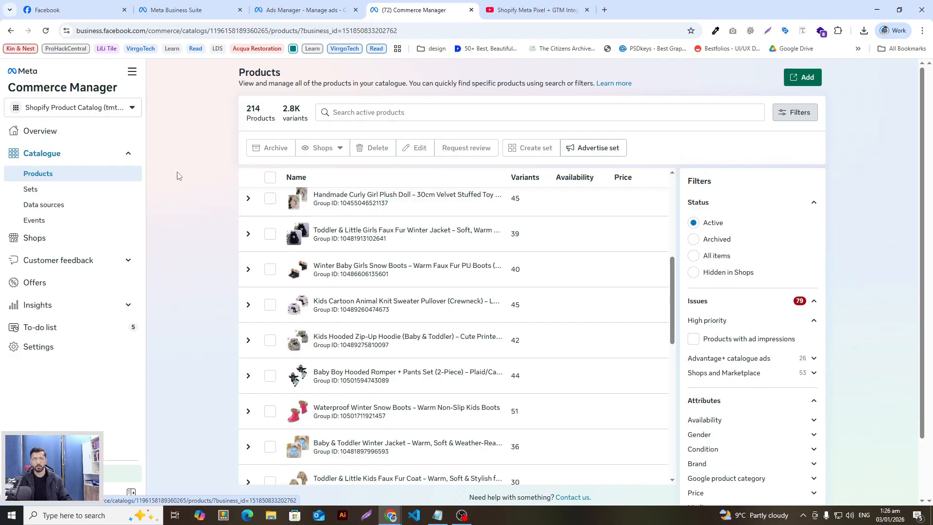
pyautogui.click(299, 4)
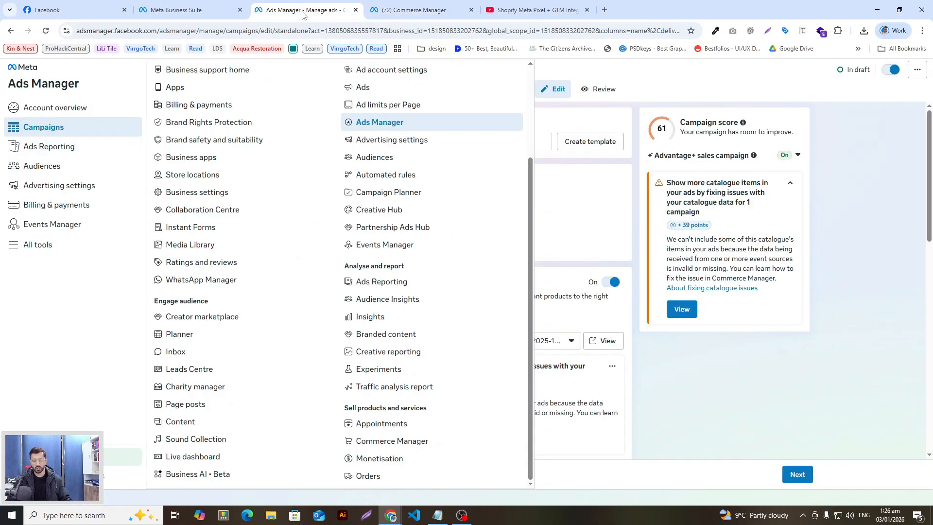
pyautogui.click(413, 10)
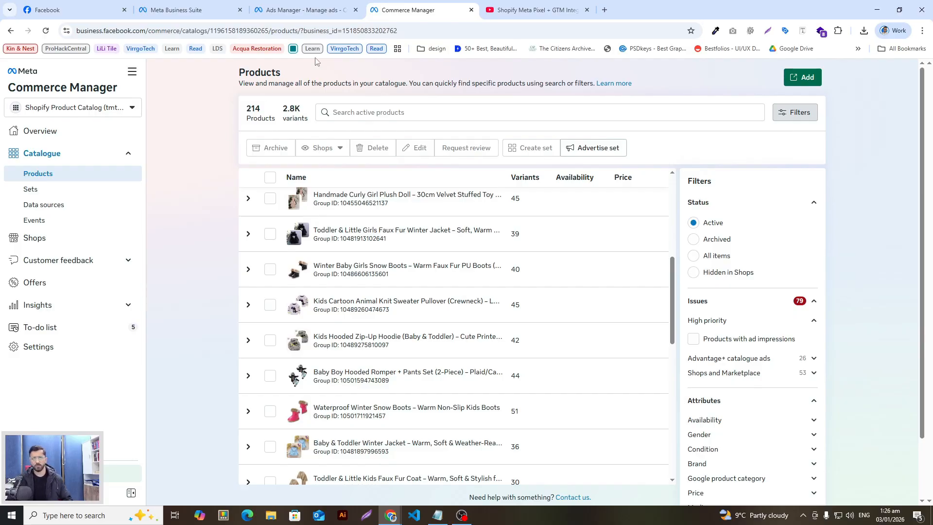
pyautogui.click(295, 6)
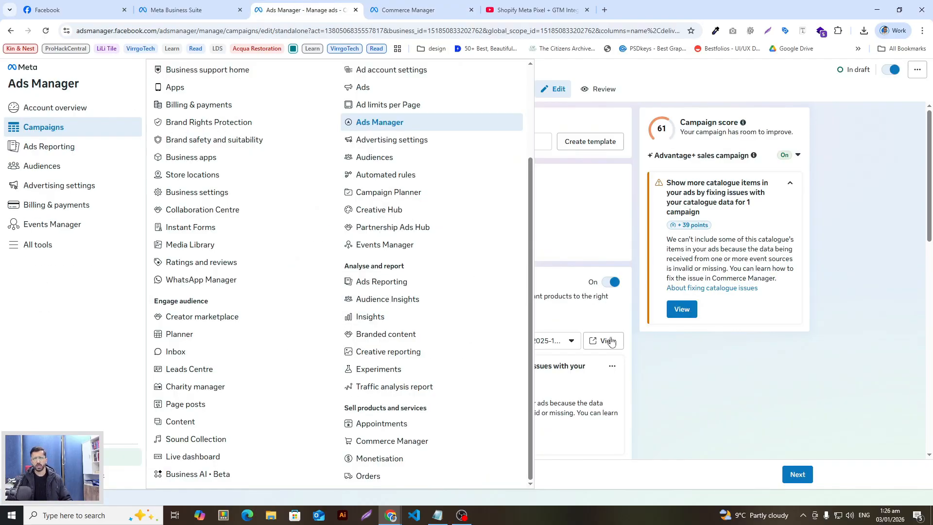
# Dismiss All tools and switch Advantage+ catalogue off, restoring the campaign score to 100
pyautogui.click(710, 377)
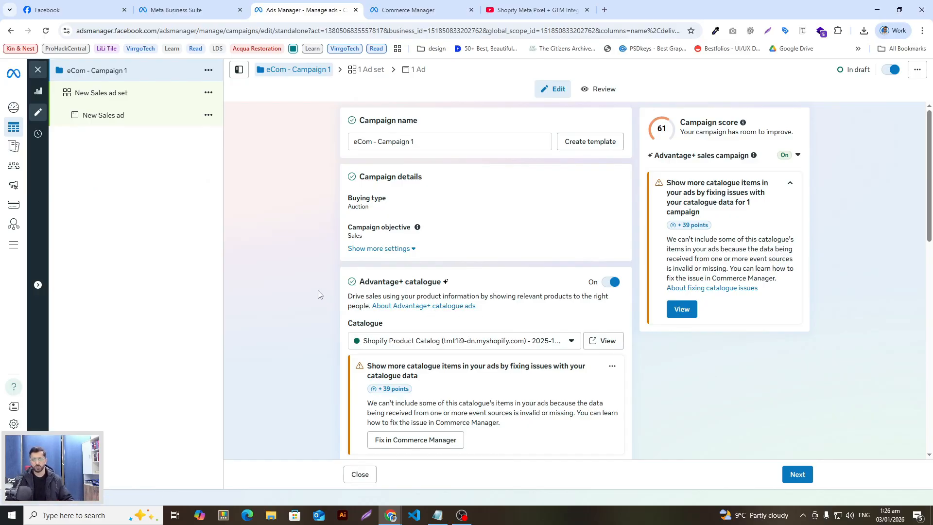
pyautogui.click(611, 283)
pyautogui.scroll(-2, 314, 266)
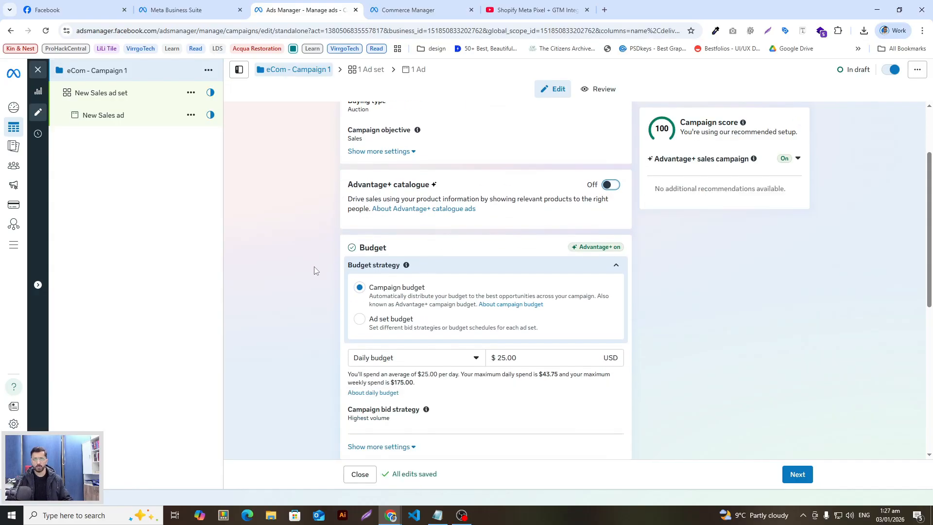
pyautogui.scroll(-2, 304, 285)
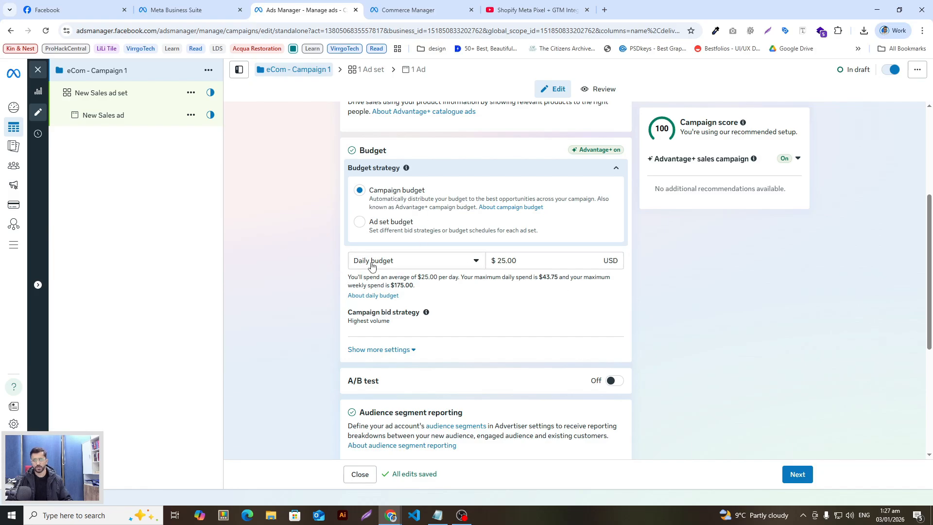
pyautogui.click(515, 260)
pyautogui.moveTo(542, 261); pyautogui.dragTo(475, 263)
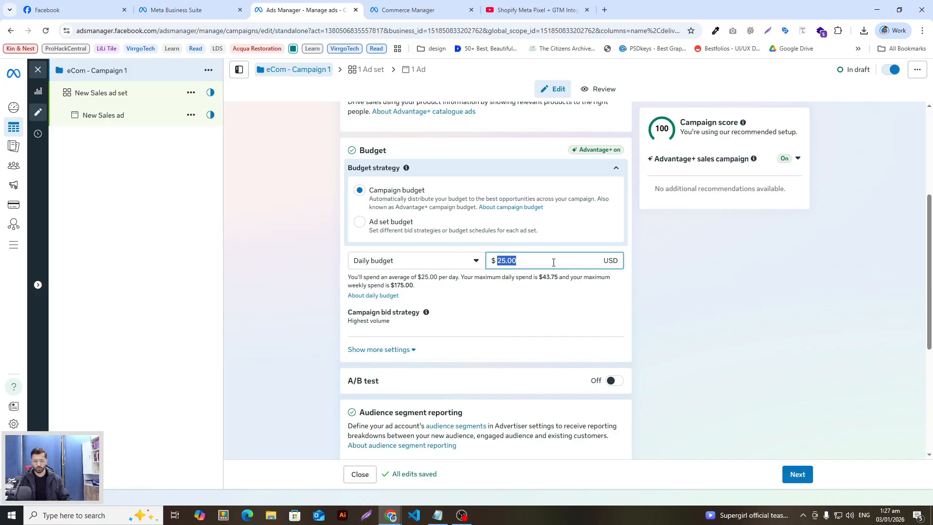
pyautogui.click(285, 279)
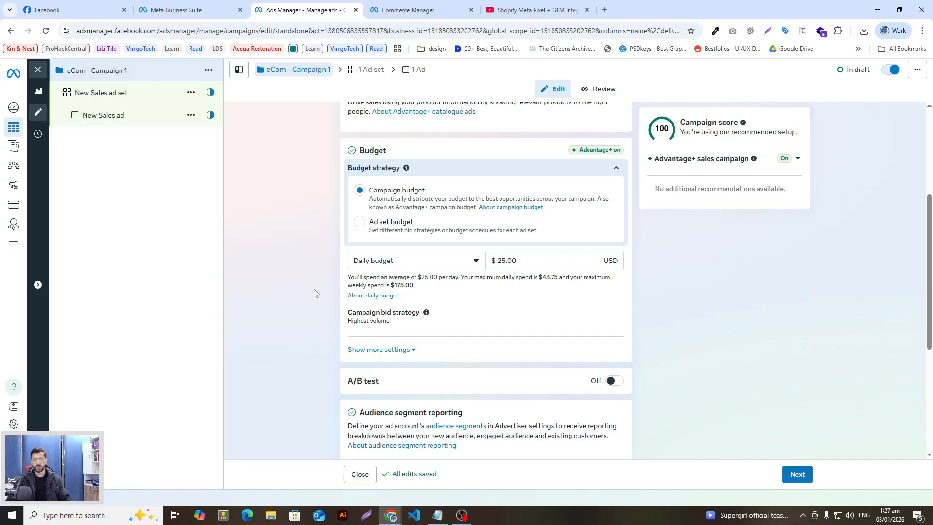
pyautogui.click(511, 266)
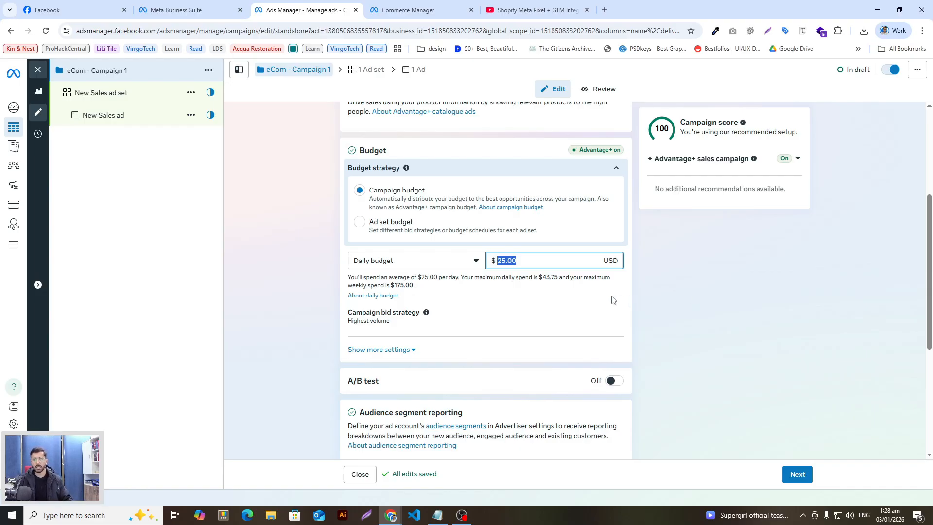
pyautogui.click(567, 259)
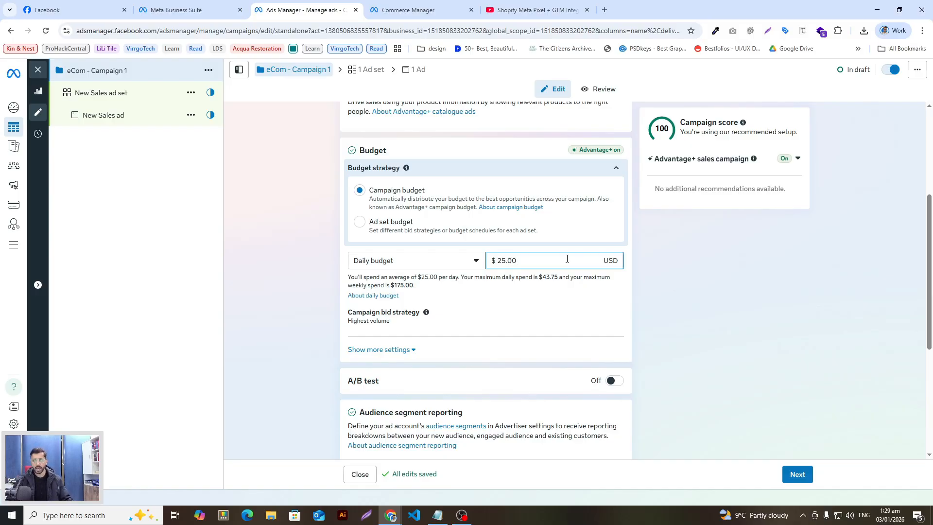
pyautogui.scroll(-1, 614, 295)
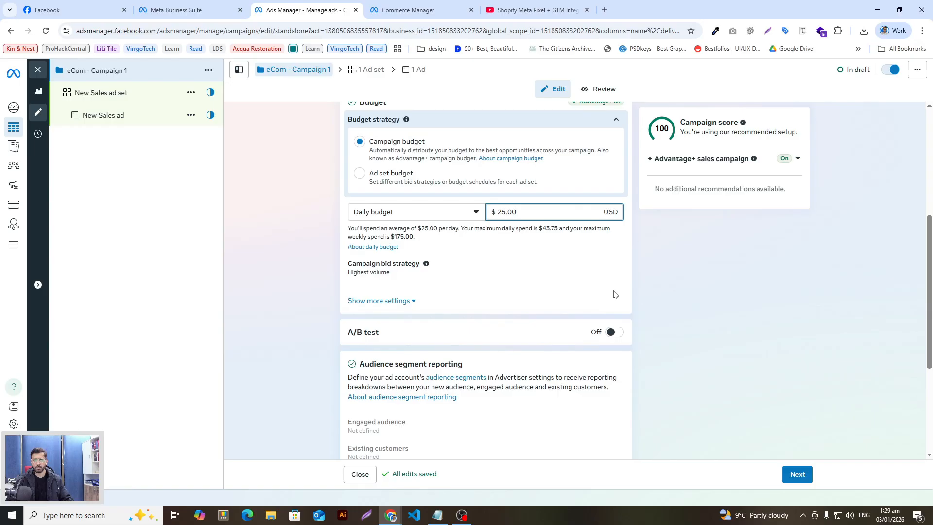
# Keep the 25.00 daily budget and review bid strategies, leaving Highest volume selected
pyautogui.click(646, 273)
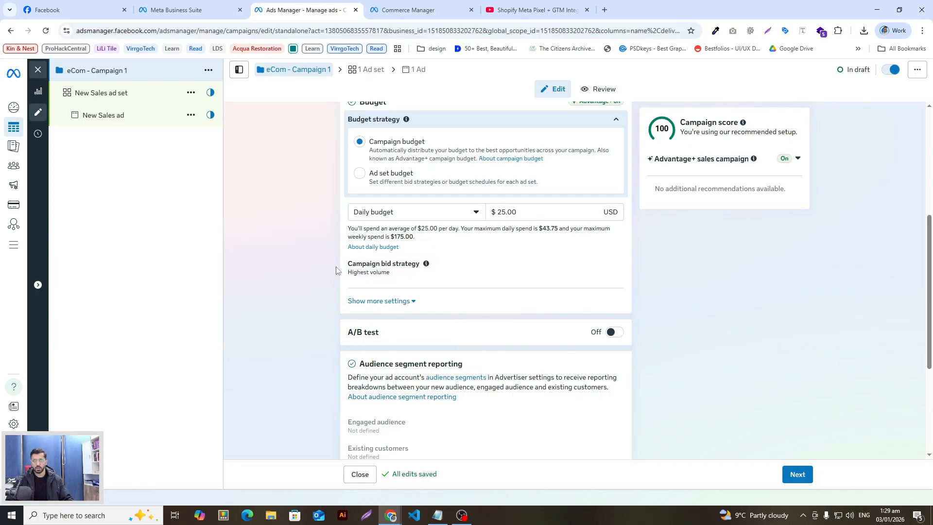
pyautogui.click(334, 268)
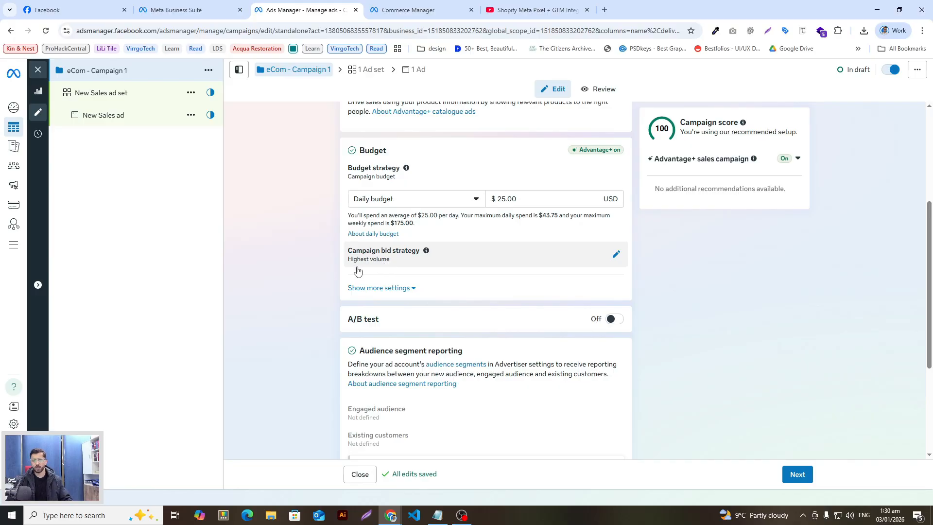
pyautogui.click(616, 254)
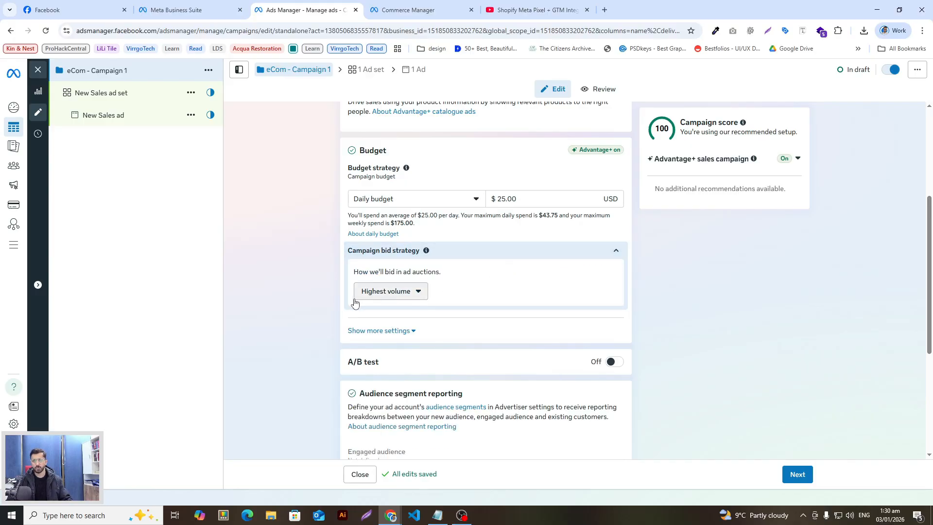
pyautogui.click(408, 290)
pyautogui.scroll(-1, 312, 316)
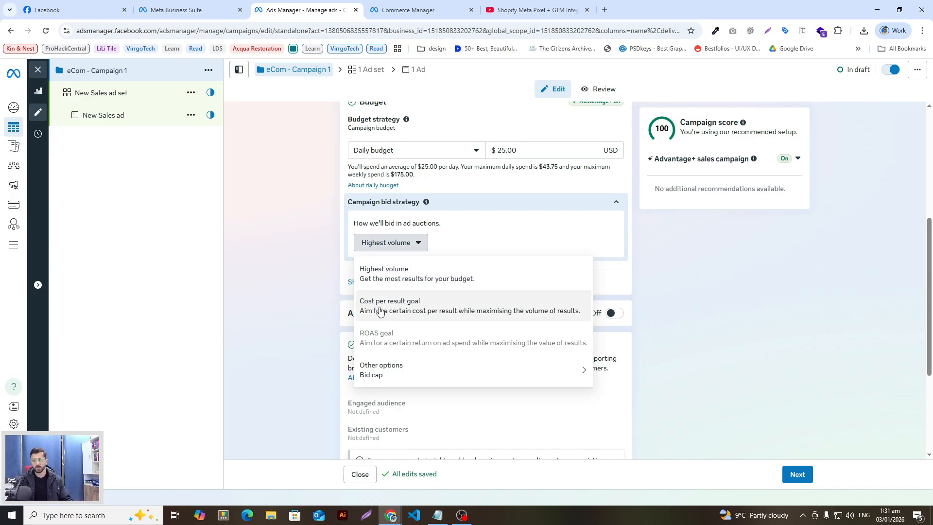
pyautogui.click(313, 304)
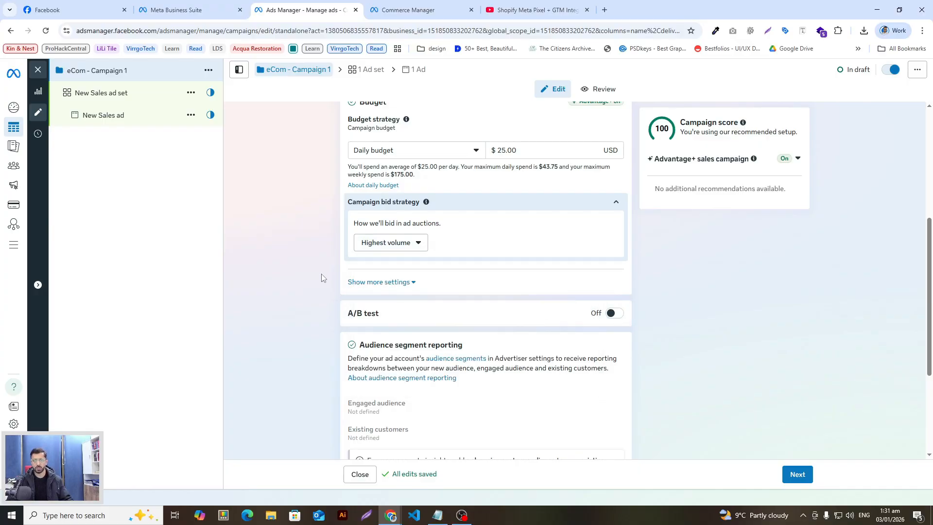
# Scroll down to Special Ad Categories and audience segment reporting
pyautogui.scroll(-3, 321, 275)
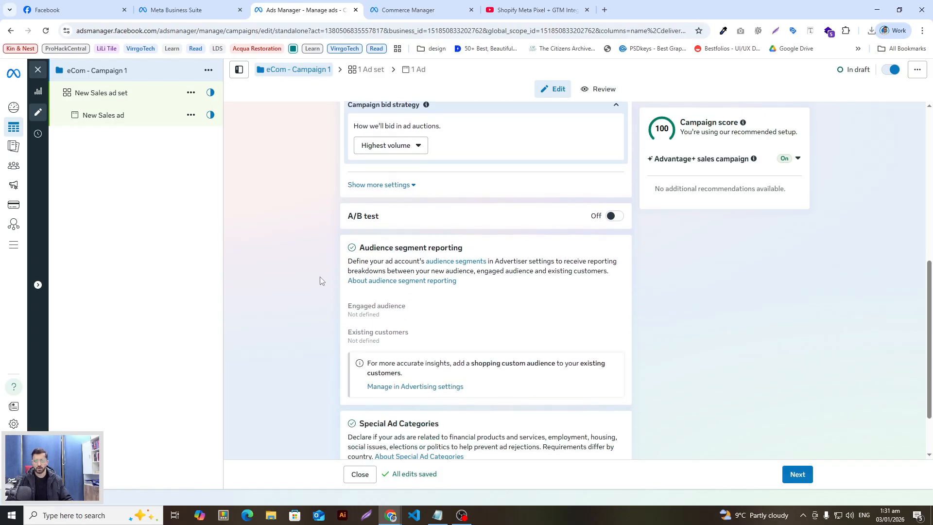
pyautogui.scroll(-1, 315, 253)
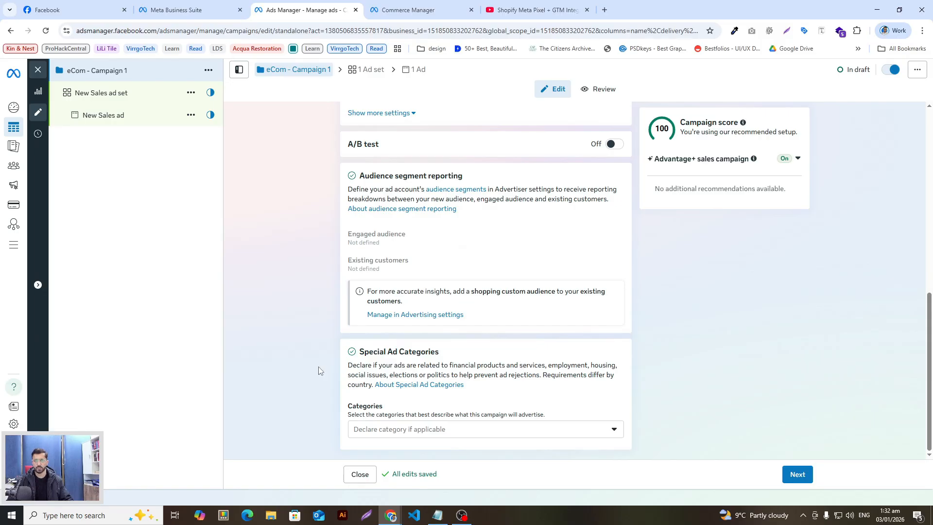
pyautogui.click(421, 434)
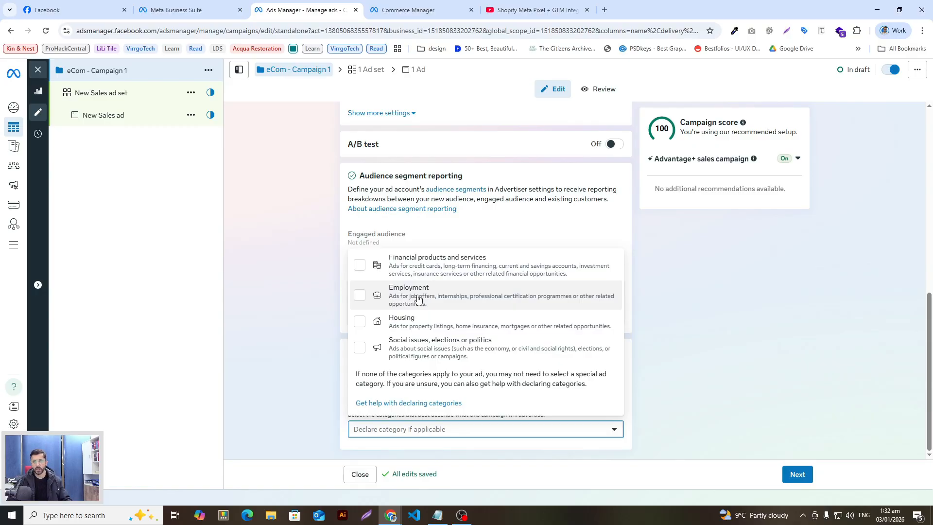
pyautogui.click(340, 352)
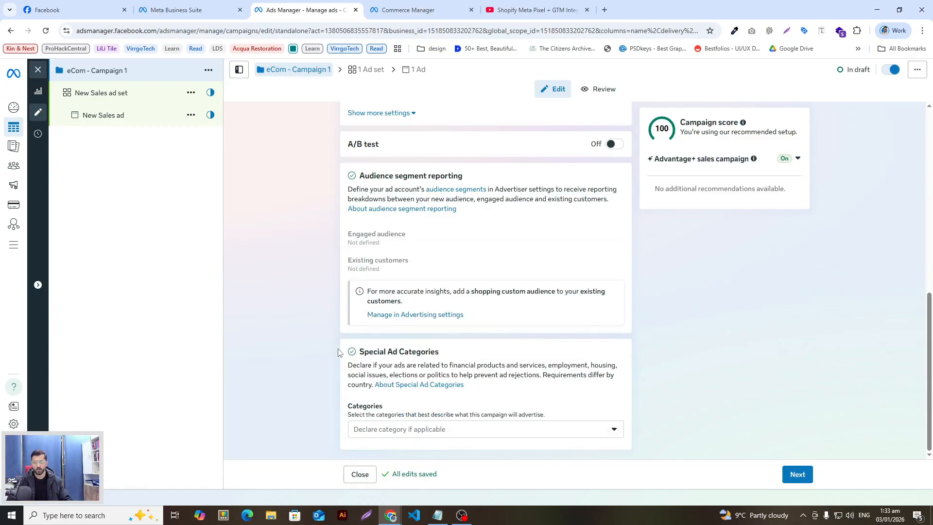
pyautogui.scroll(3, 329, 367)
pyautogui.scroll(6, 334, 369)
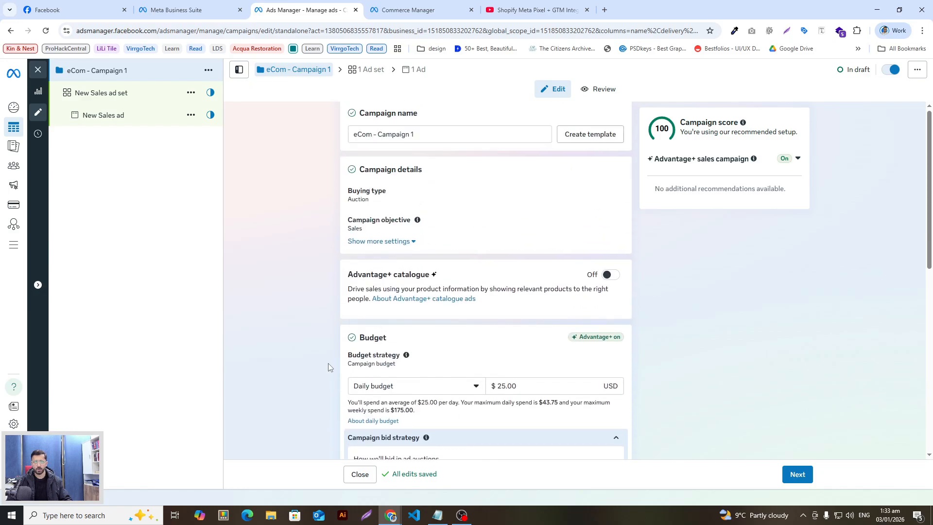
pyautogui.scroll(-9, 348, 371)
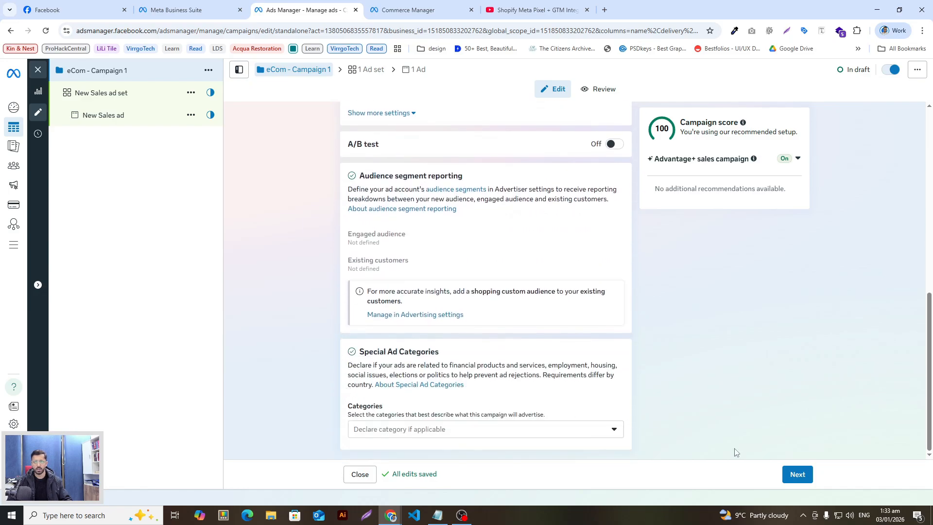
# Continue to the ad set and name it 'e-com - ad set 1'
pyautogui.click(792, 474)
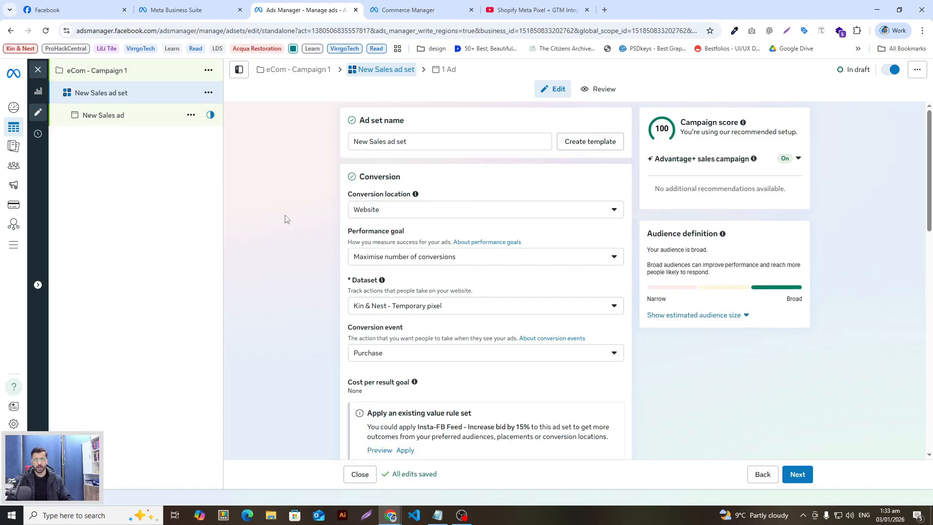
pyautogui.click(454, 141)
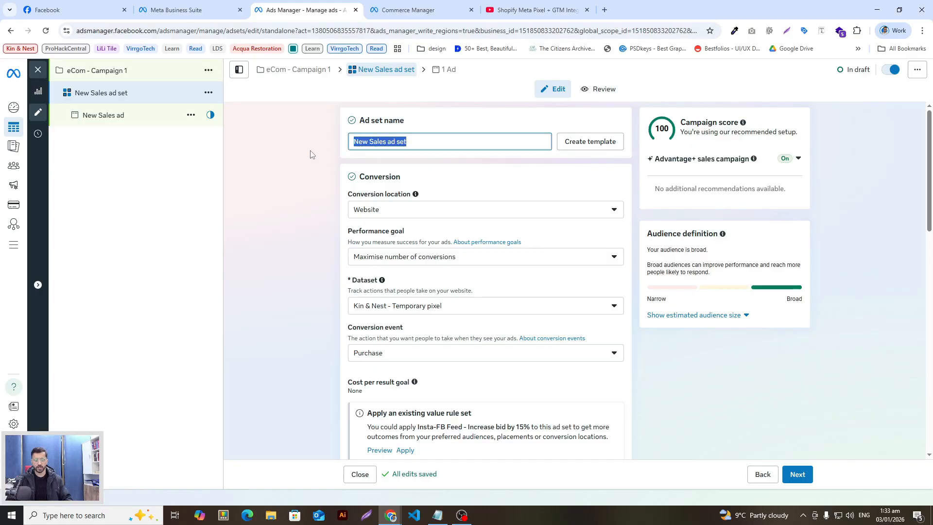
pyautogui.write('ec')
pyautogui.press('BackSpace')
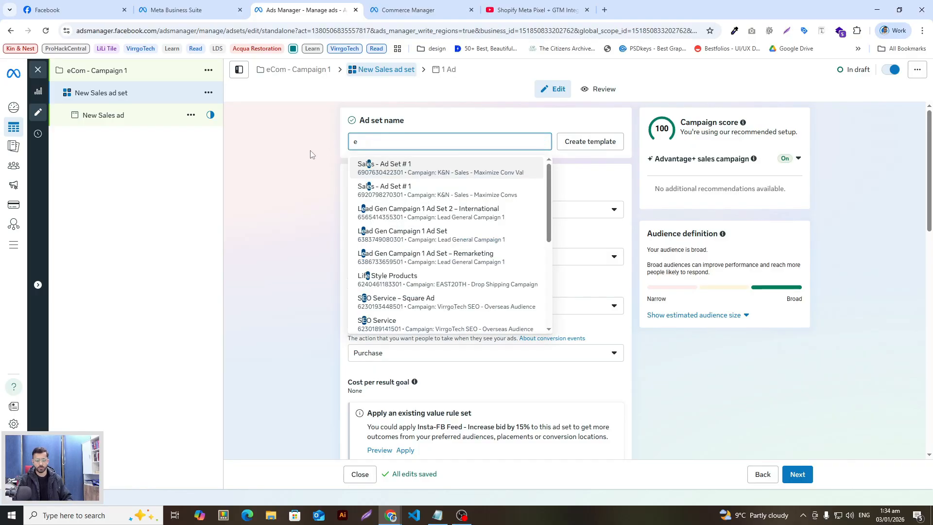
pyautogui.write('-com  - ad set ')
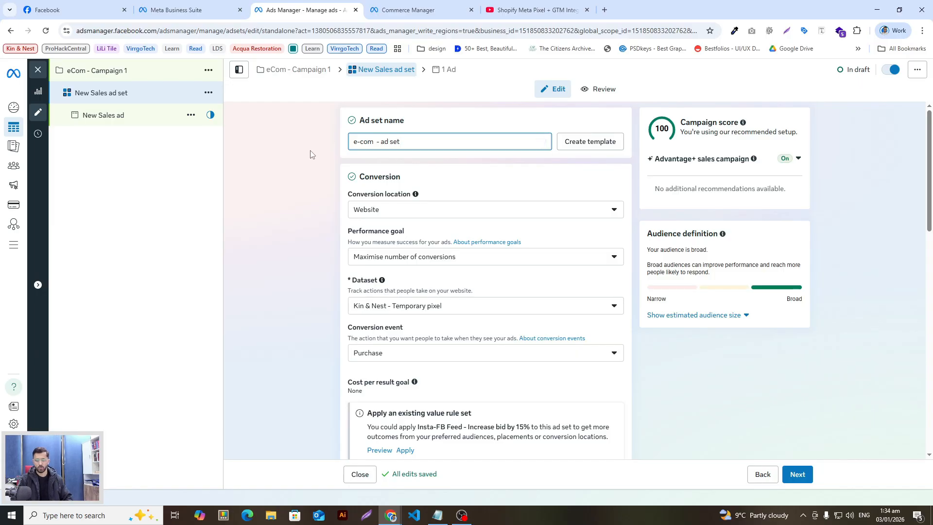
pyautogui.write('1')
pyautogui.click(273, 196)
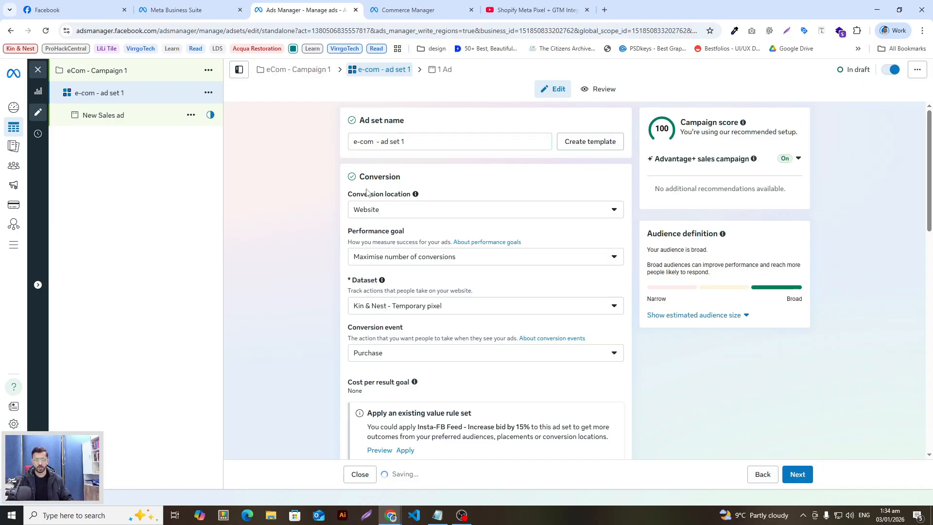
# Keep Website as the conversion location for 'e-com - ad set 1' and view the performance goal options
pyautogui.click(435, 210)
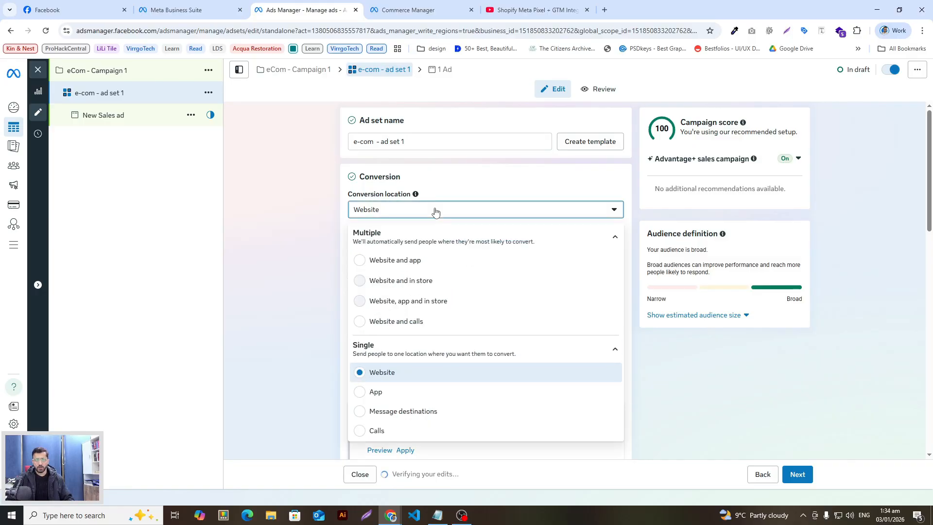
pyautogui.click(435, 210)
pyautogui.click(435, 210)
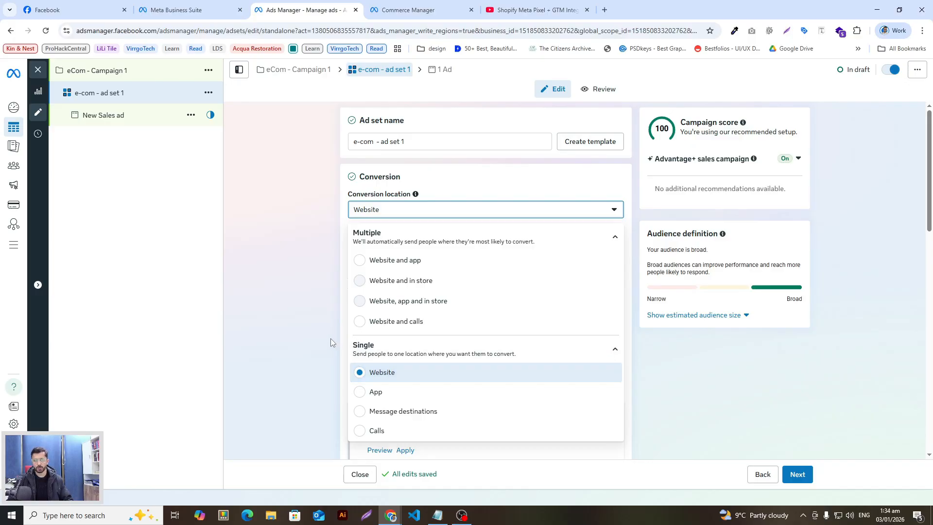
pyautogui.scroll(-1, 319, 334)
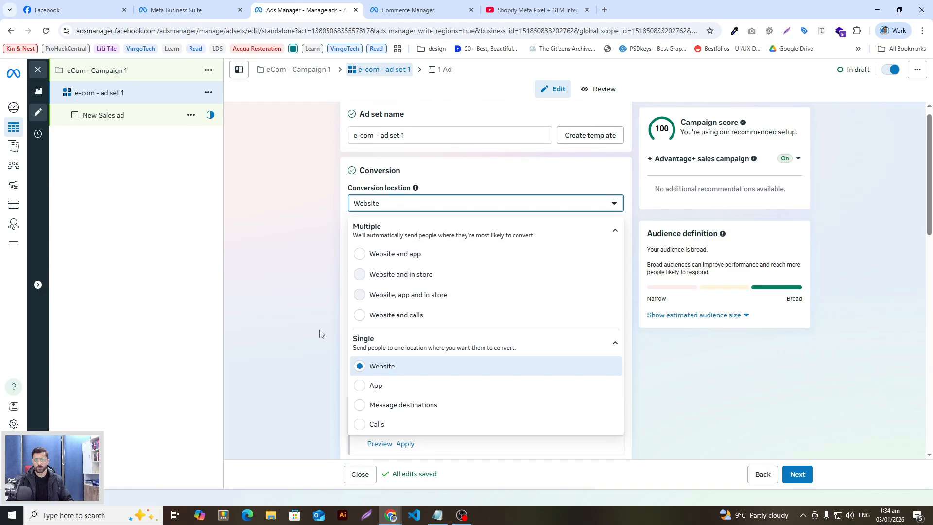
pyautogui.click(415, 325)
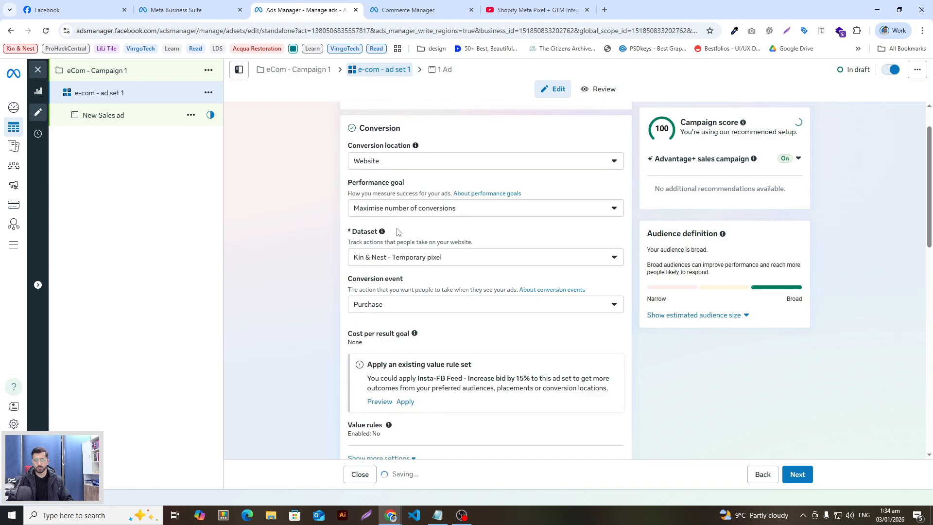
pyautogui.click(470, 210)
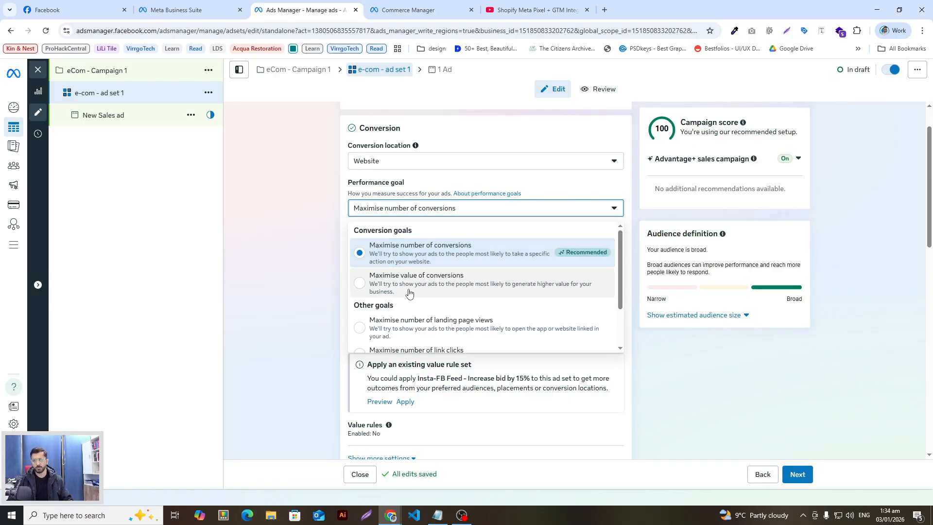
# Review the performance goal list and leave Maximise number of conversions selected
pyautogui.scroll(-1, 428, 293)
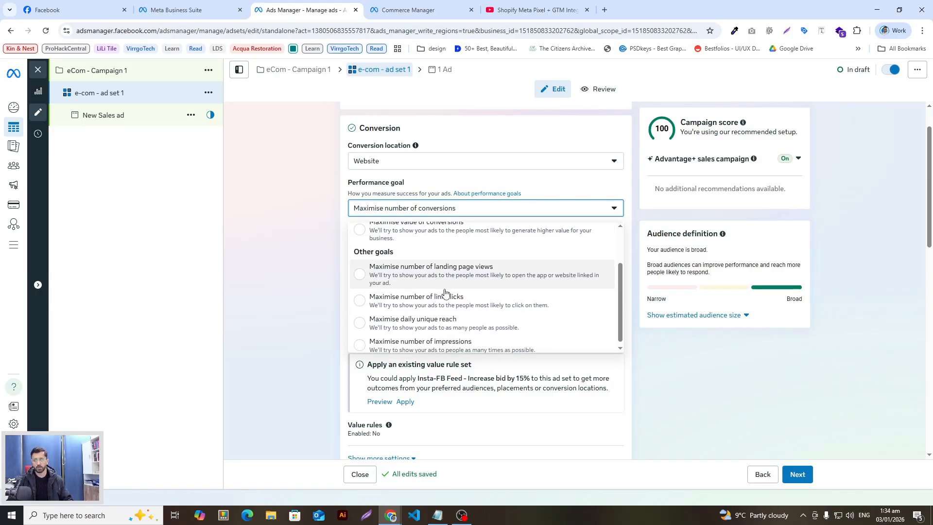
pyautogui.scroll(1, 447, 273)
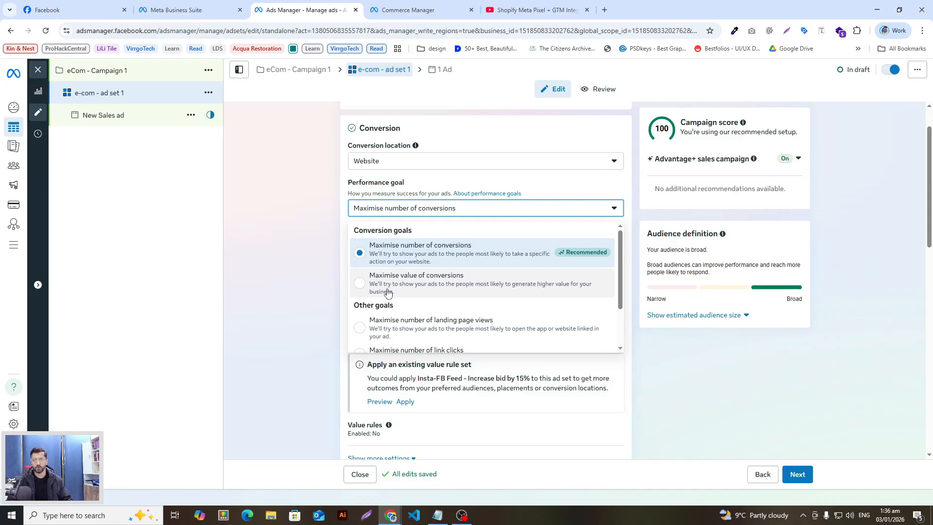
pyautogui.click(293, 328)
pyautogui.scroll(-3, 293, 328)
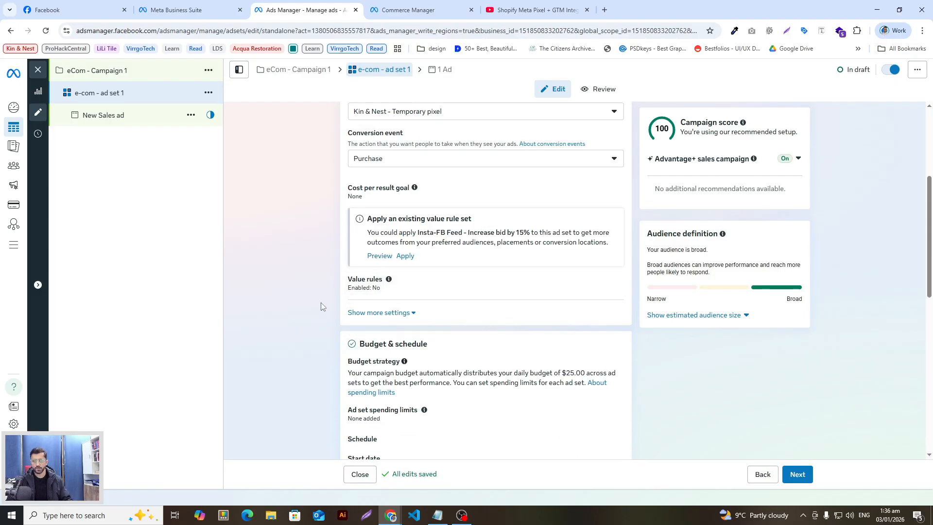
# Expand Value rules, enable Apply a rule set, and inspect the Insta-FB Feed rule set
pyautogui.scroll(-2, 455, 190)
pyautogui.click(455, 189)
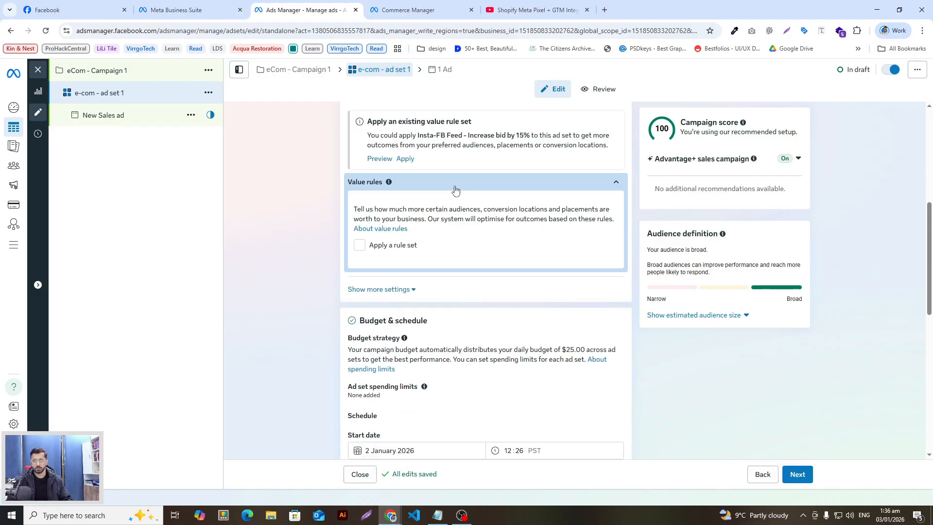
pyautogui.click(360, 245)
pyautogui.scroll(1, 472, 253)
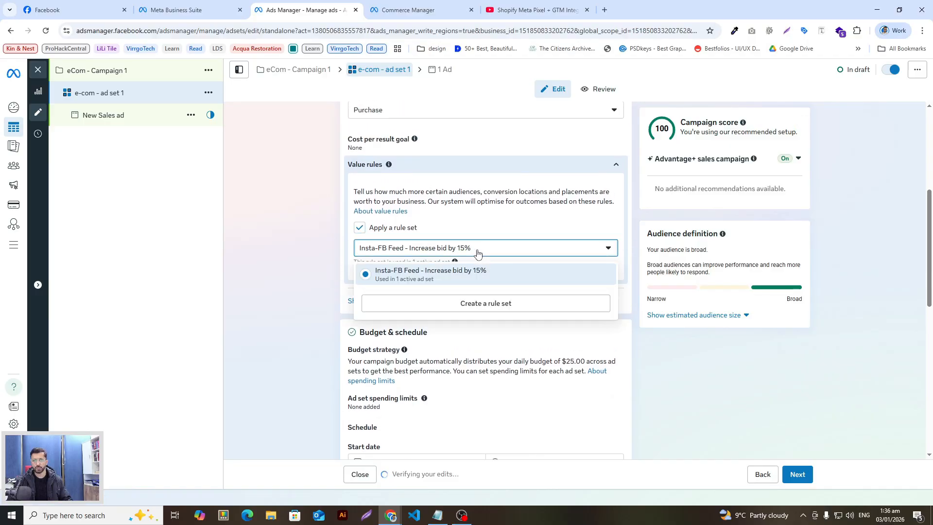
pyautogui.click(478, 252)
pyautogui.moveTo(387, 277)
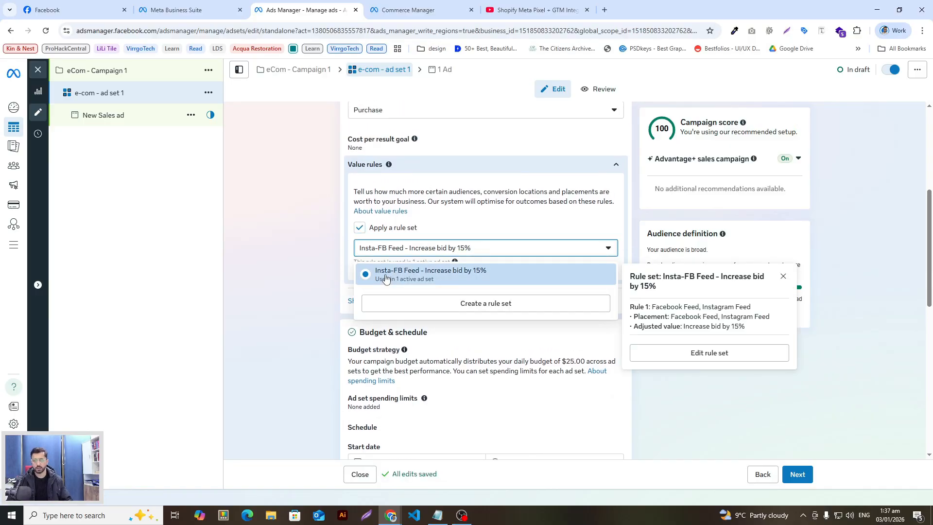
pyautogui.click(294, 281)
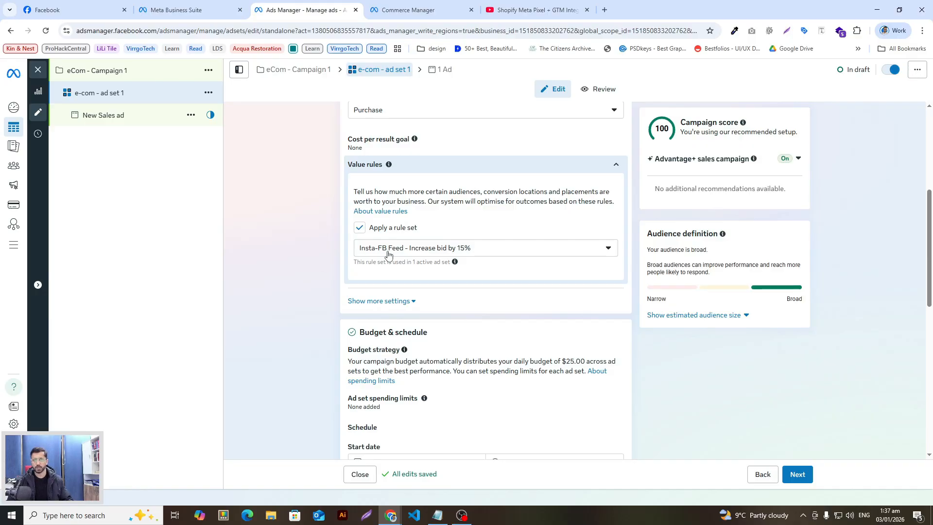
# Recheck the rule-set list, then turn Apply a rule set back off
pyautogui.click(420, 255)
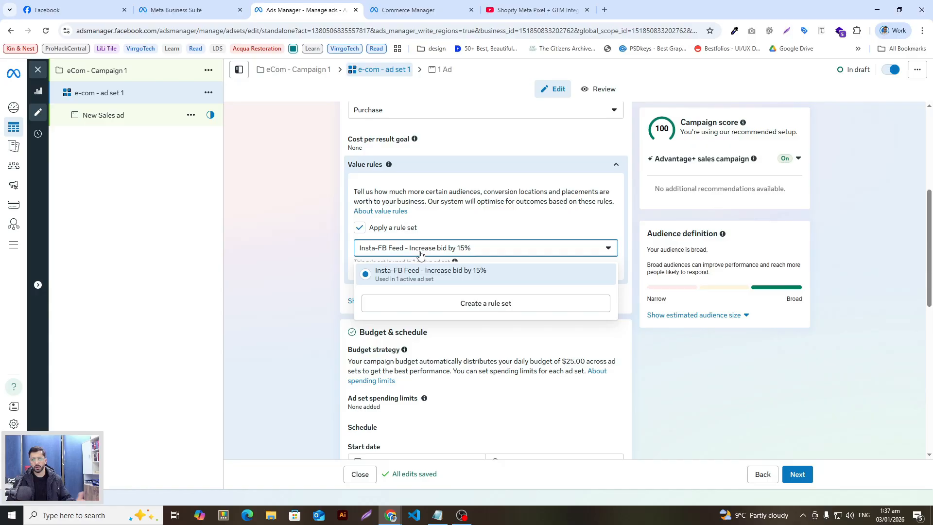
pyautogui.click(322, 261)
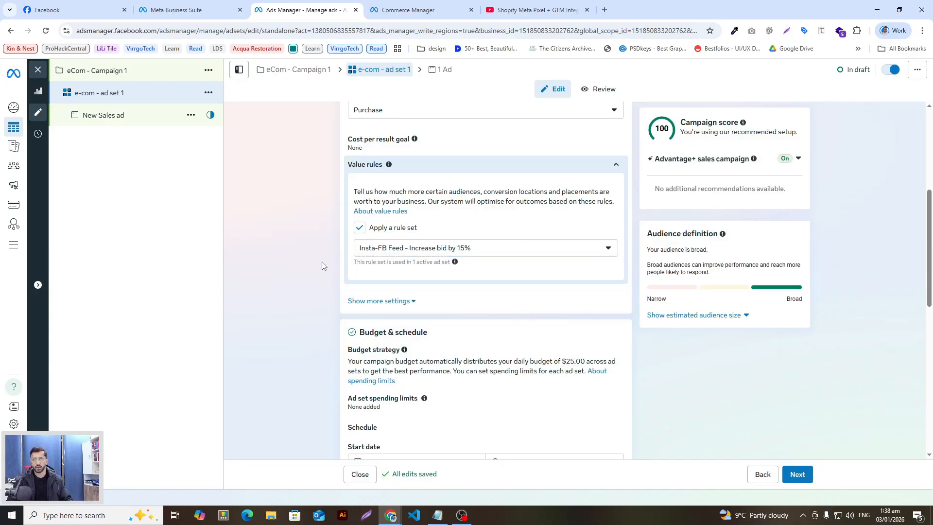
pyautogui.click(360, 228)
pyautogui.scroll(-4, 305, 275)
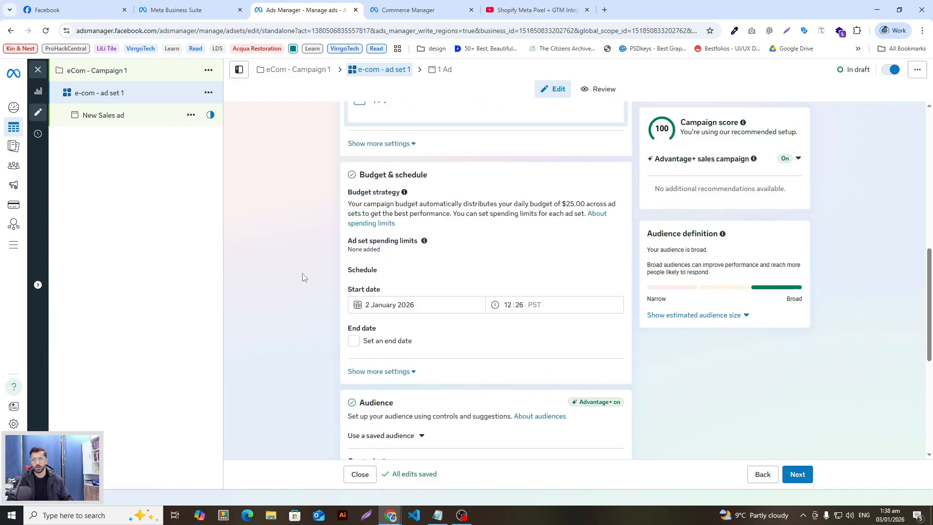
pyautogui.scroll(2, 305, 275)
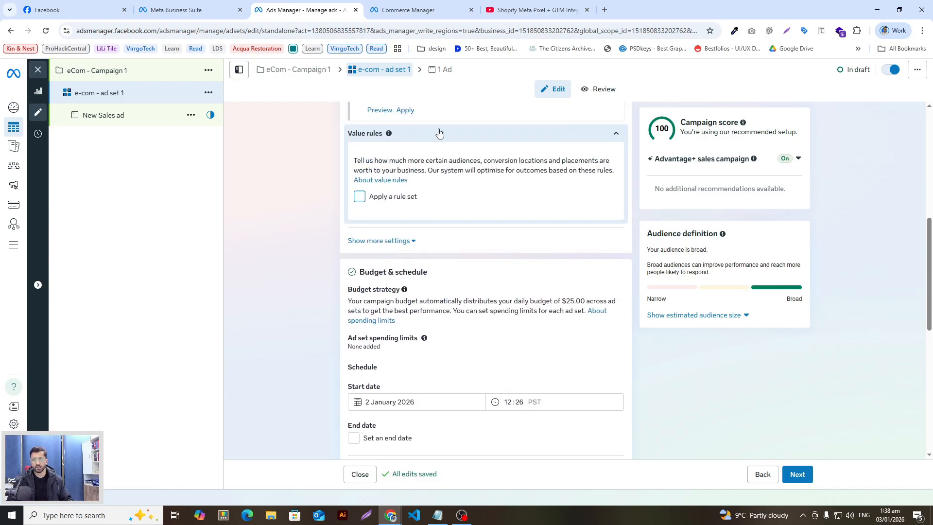
pyautogui.scroll(-2, 309, 241)
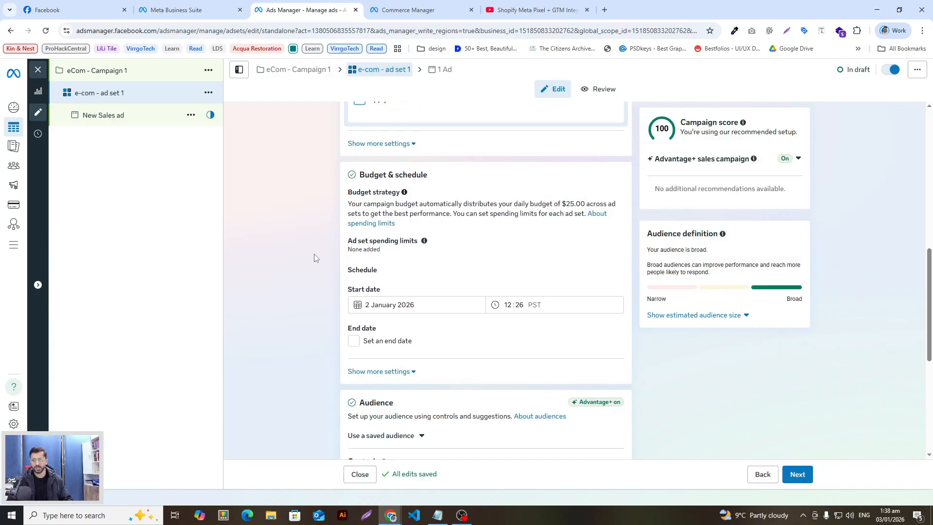
pyautogui.scroll(-1, 314, 258)
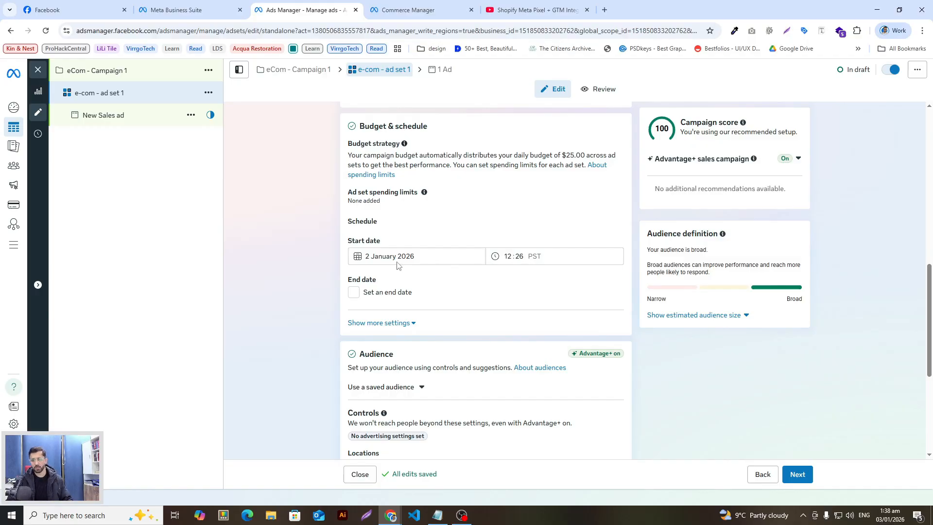
pyautogui.click(368, 296)
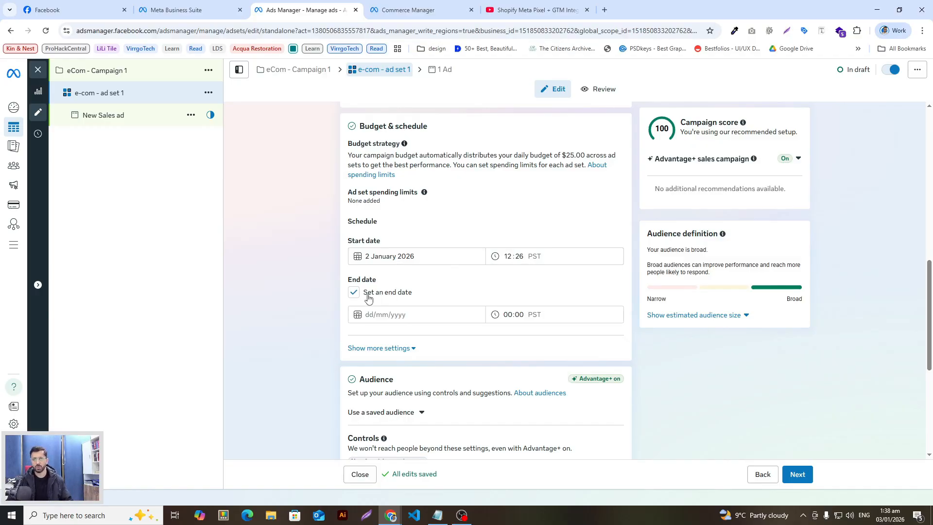
pyautogui.click(354, 294)
pyautogui.scroll(-1, 354, 294)
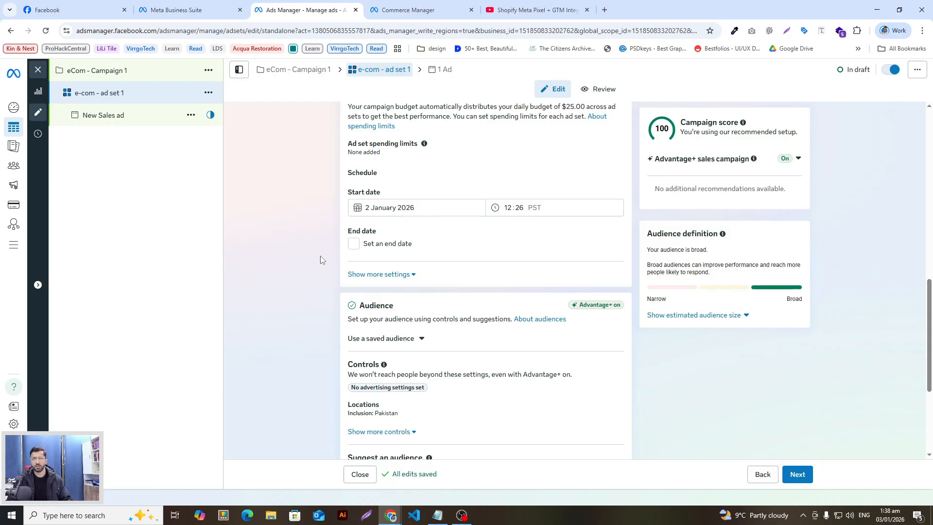
pyautogui.scroll(1, 319, 256)
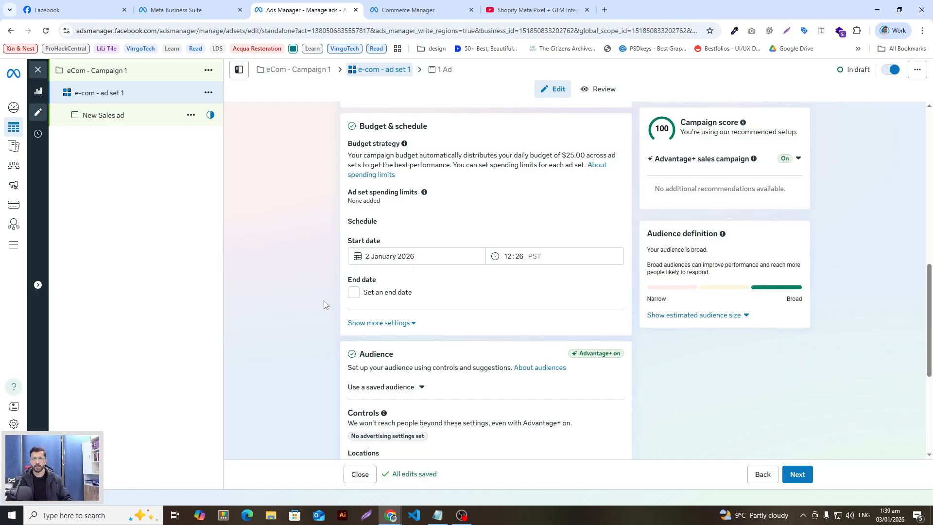
pyautogui.scroll(-3, 324, 300)
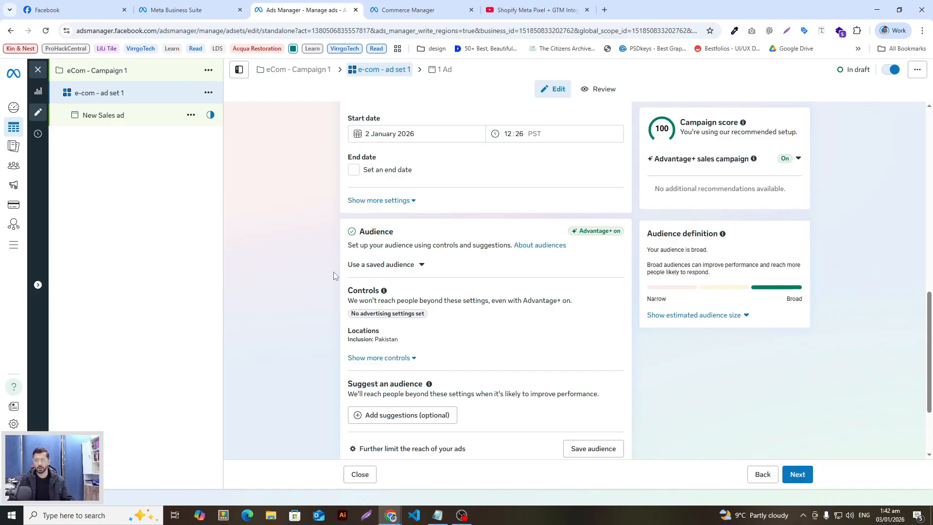
# Edit the audience Locations setting and search for United States to replace Pakistan
pyautogui.scroll(-1, 333, 274)
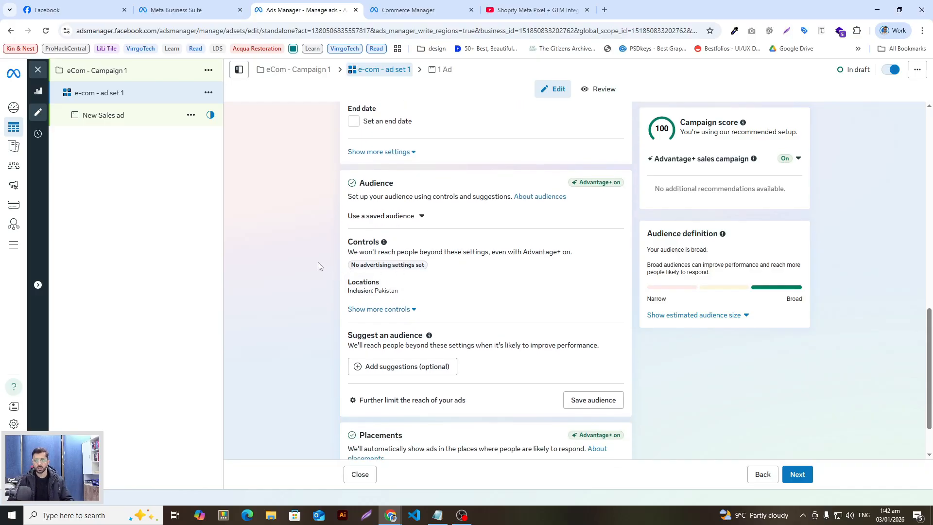
pyautogui.scroll(-1, 318, 262)
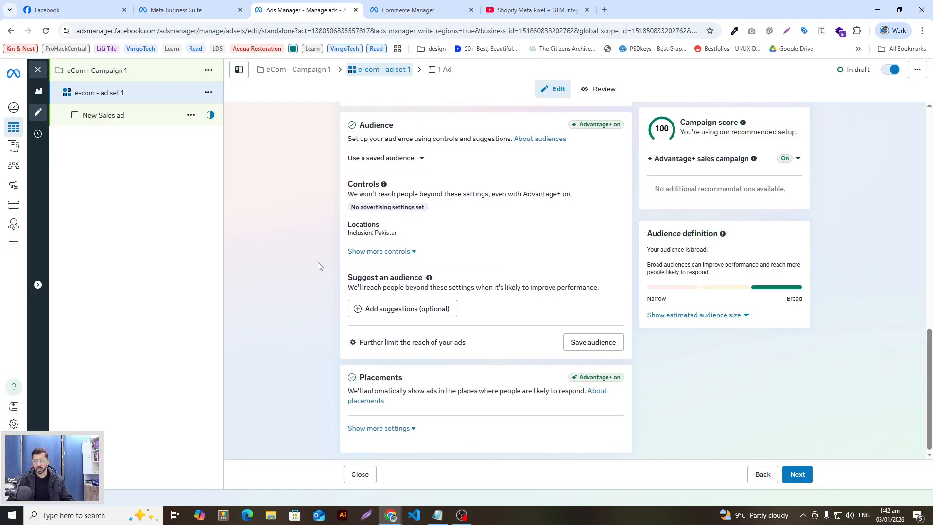
pyautogui.click(480, 233)
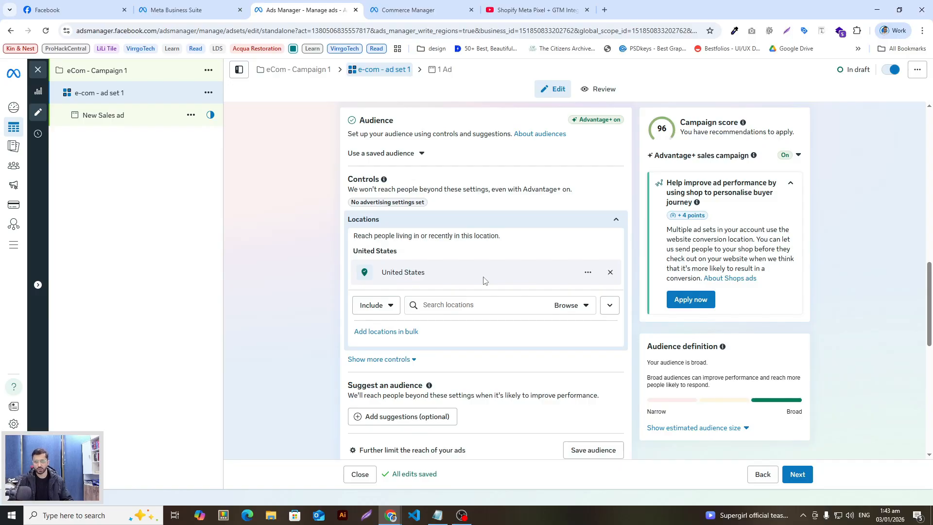
pyautogui.click(462, 305)
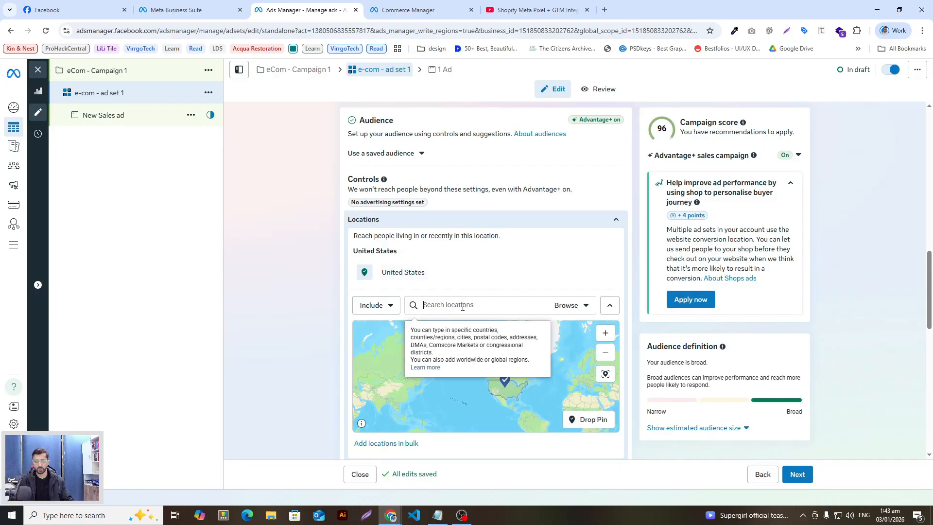
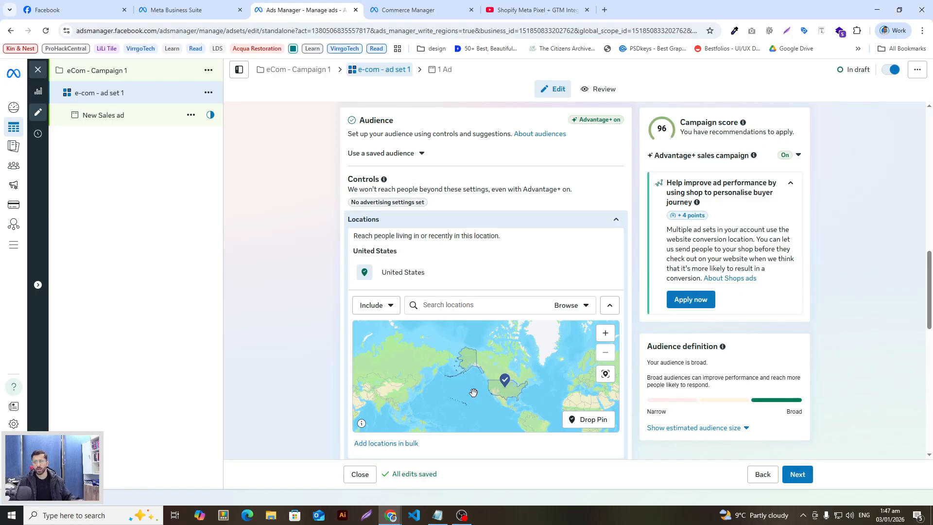
# Expand the Placements settings to review devices, platforms, placement controls, skippable ads and brand safety
pyautogui.scroll(1, 476, 397)
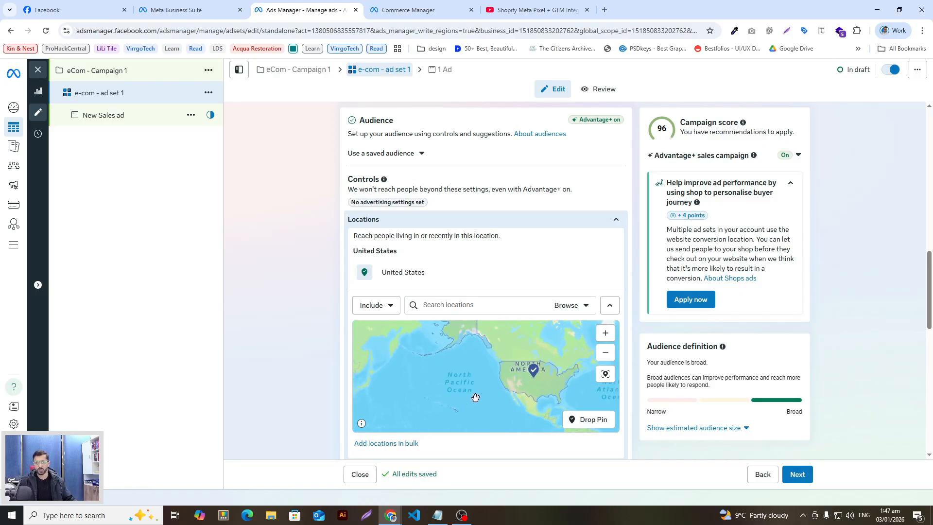
pyautogui.scroll(-1, 475, 398)
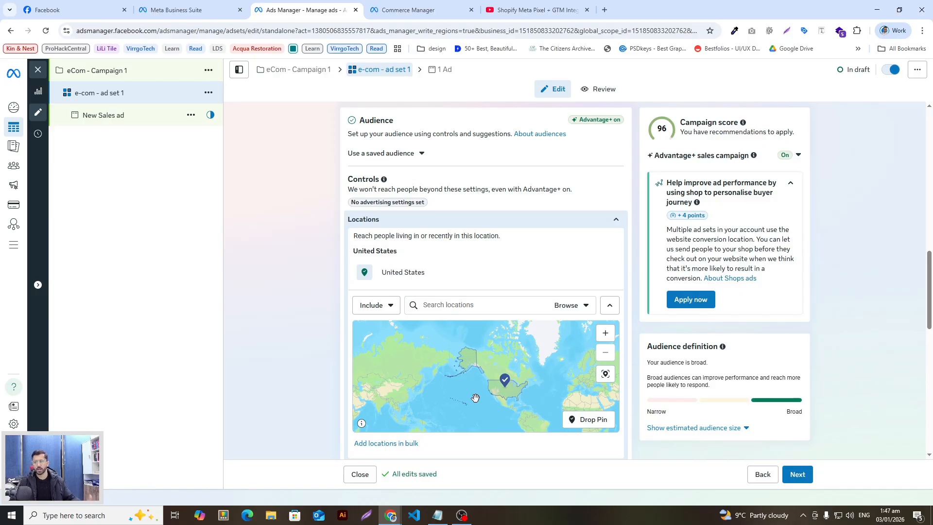
pyautogui.scroll(-3, 308, 372)
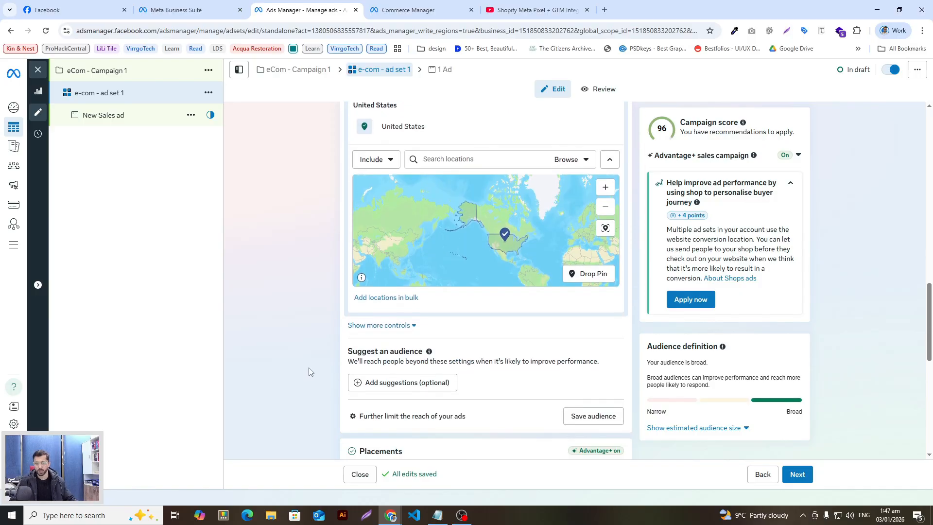
pyautogui.scroll(-5, 297, 355)
pyautogui.click(406, 260)
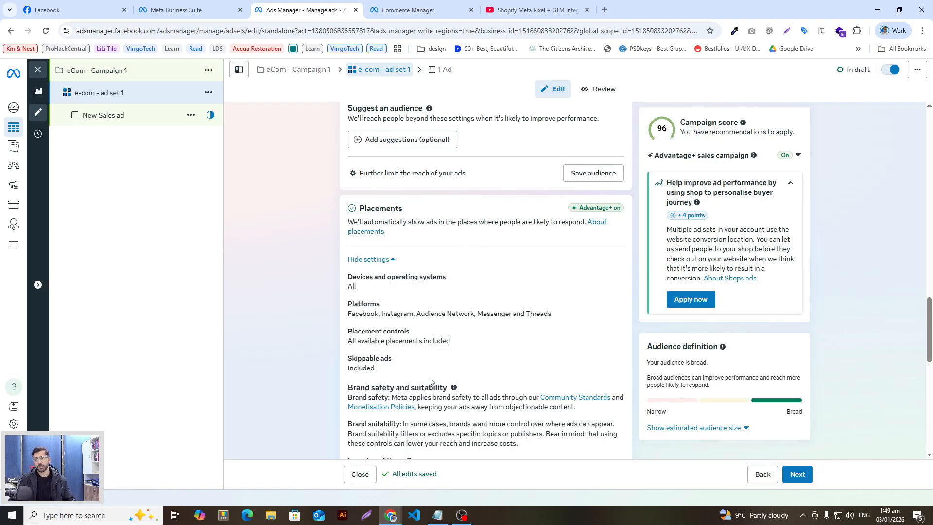
pyautogui.scroll(-1, 433, 344)
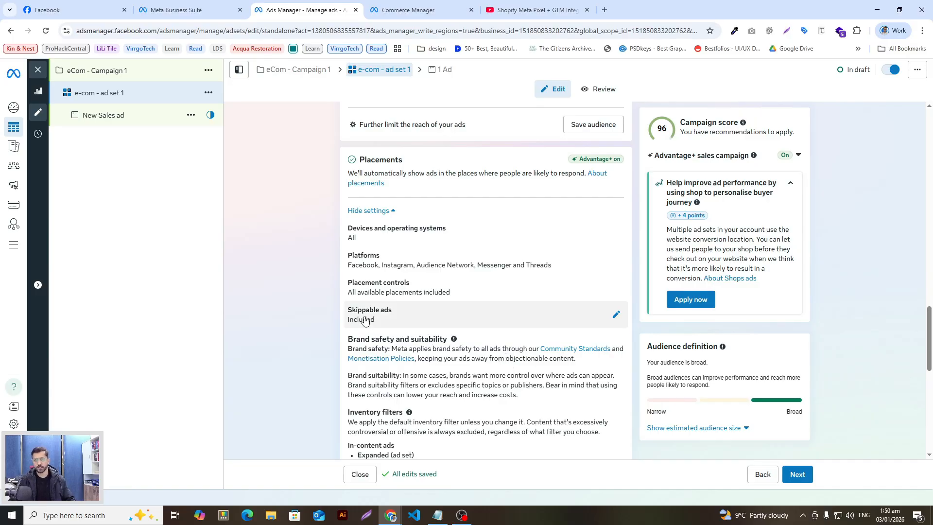
pyautogui.scroll(-1, 343, 319)
pyautogui.scroll(2, 466, 343)
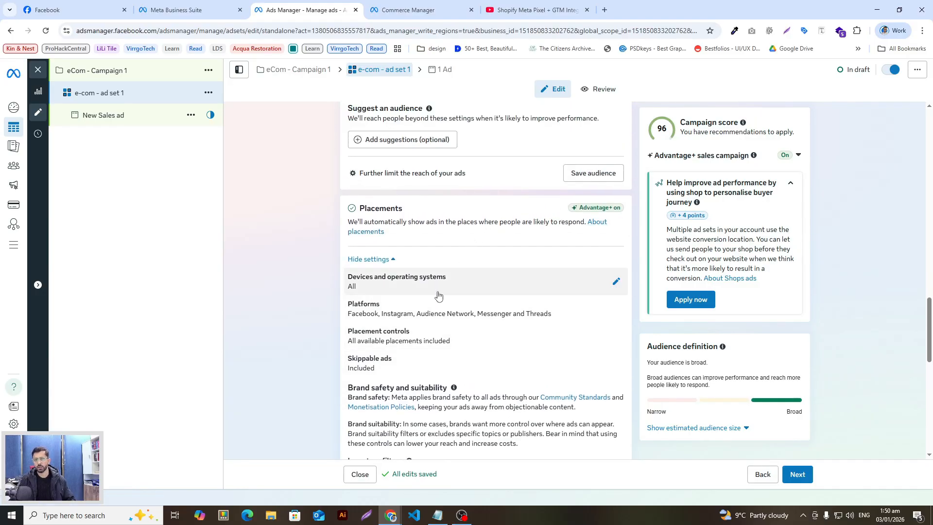
pyautogui.scroll(-2, 437, 277)
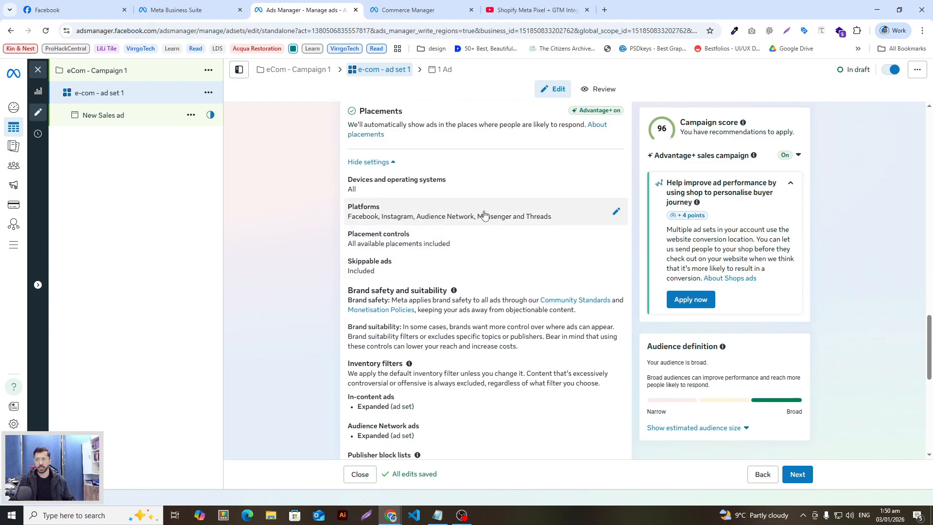
# Remove Messenger and Threads from the ad set's platforms
pyautogui.click(501, 217)
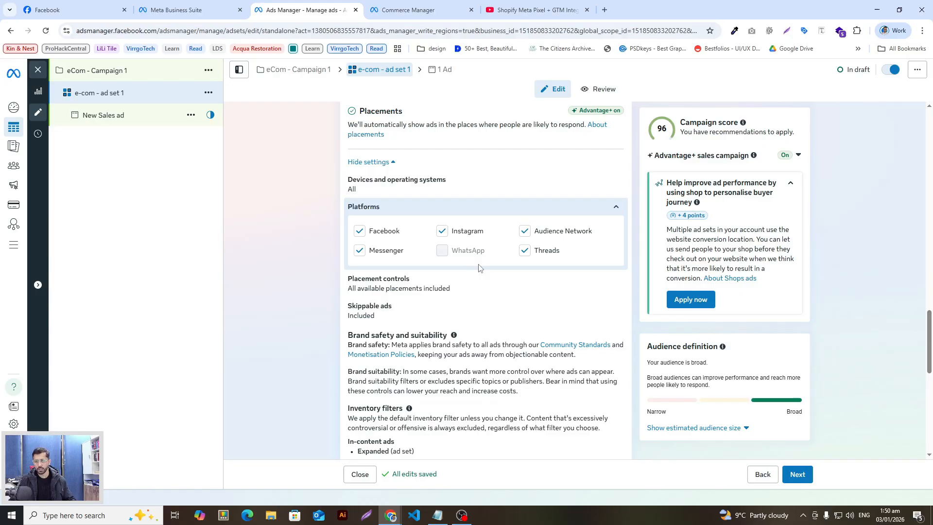
pyautogui.click(359, 250)
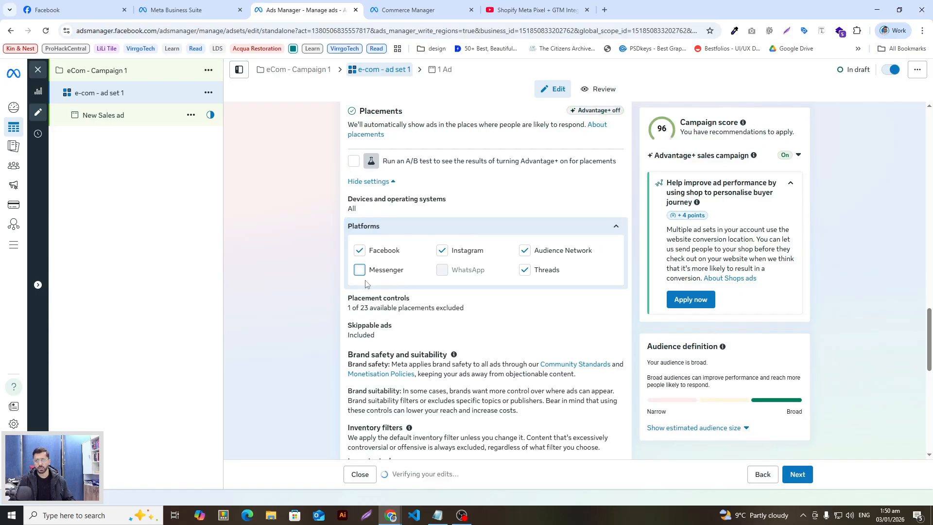
pyautogui.click(525, 270)
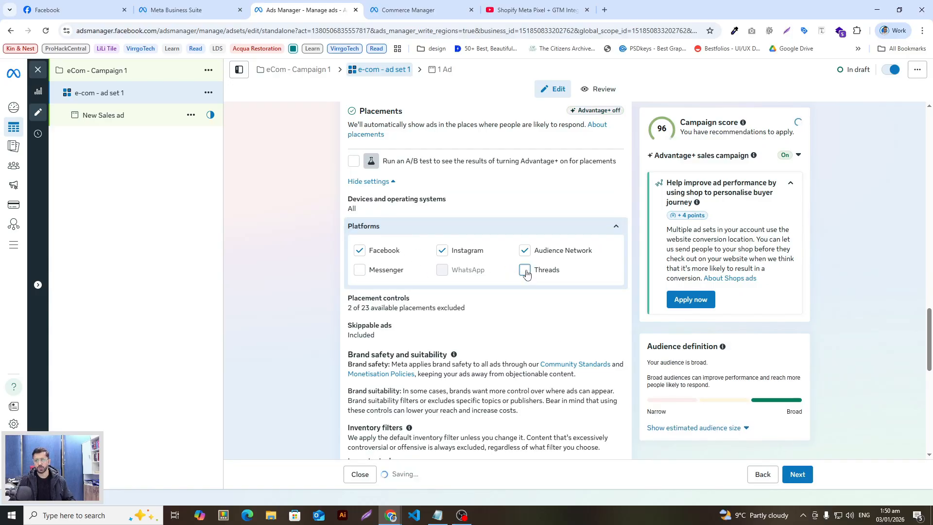
pyautogui.scroll(-2, 331, 319)
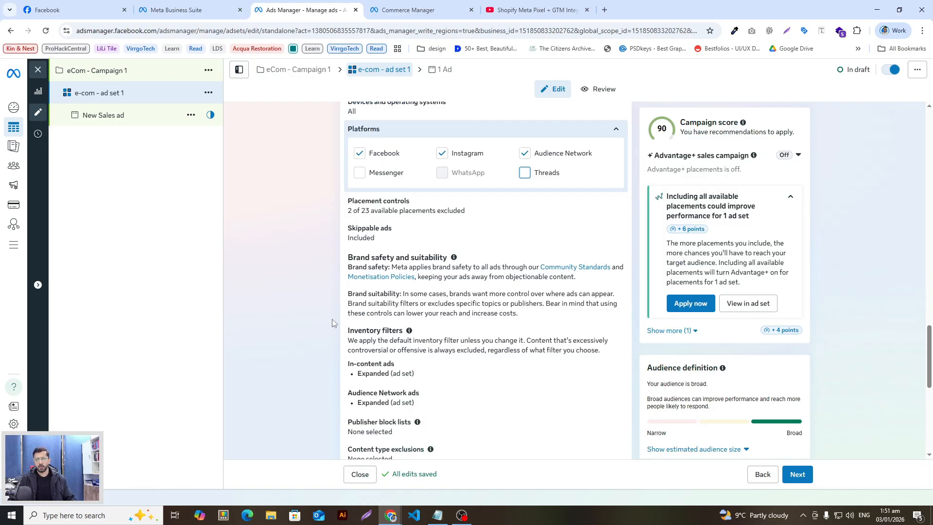
# Expand Placement controls and review the feeds, stories, reels, search and apps placements
pyautogui.click(384, 207)
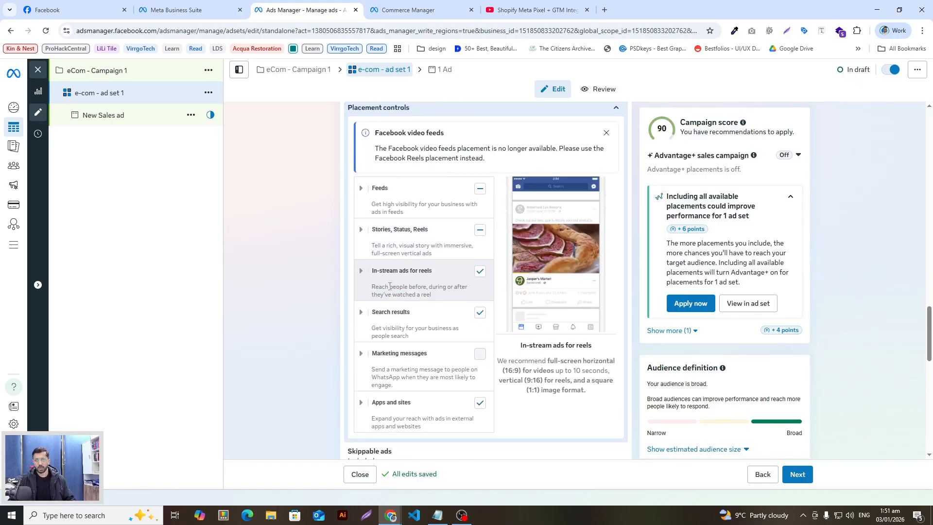
pyautogui.scroll(-3, 424, 297)
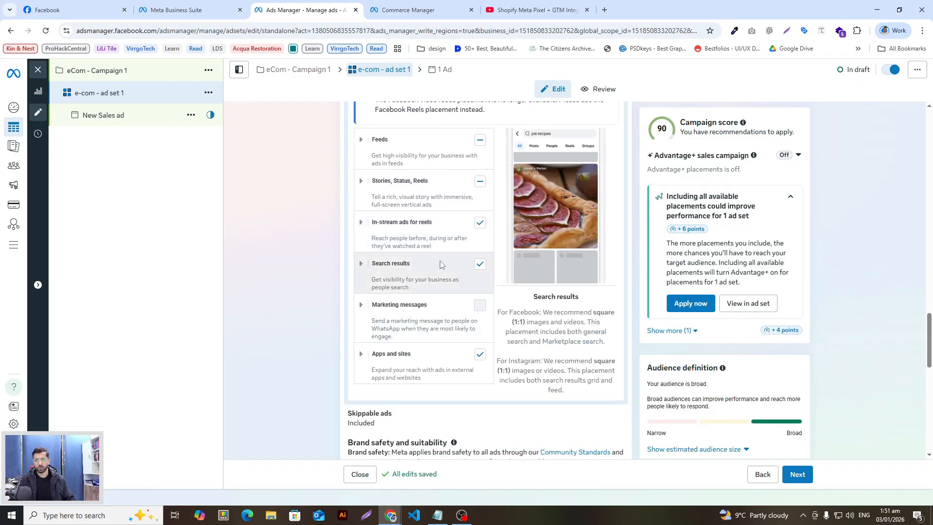
pyautogui.scroll(4, 456, 291)
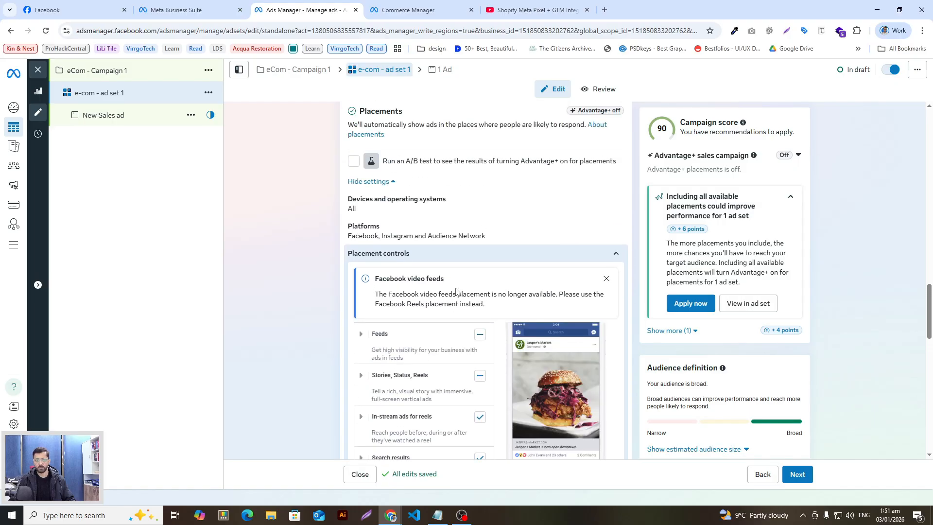
pyautogui.scroll(3, 457, 297)
pyautogui.scroll(-4, 457, 299)
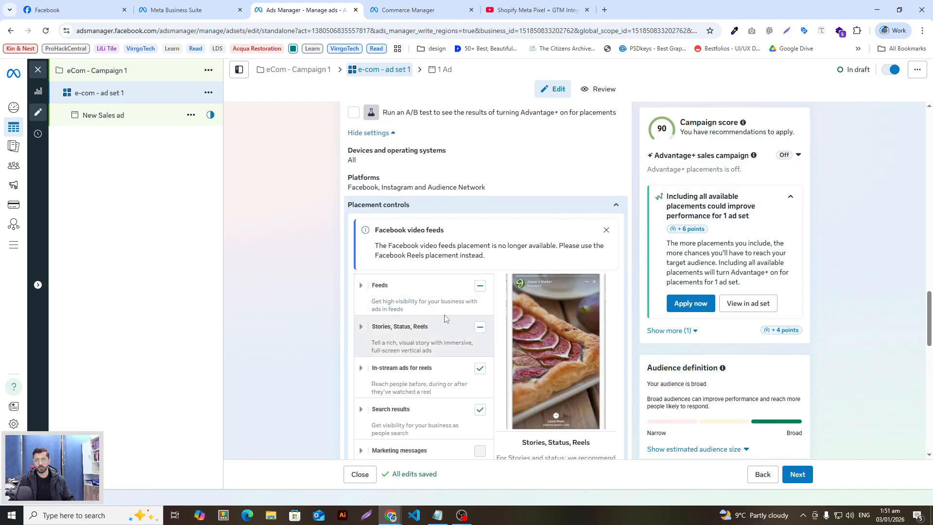
pyautogui.scroll(1, 446, 318)
pyautogui.scroll(-3, 447, 317)
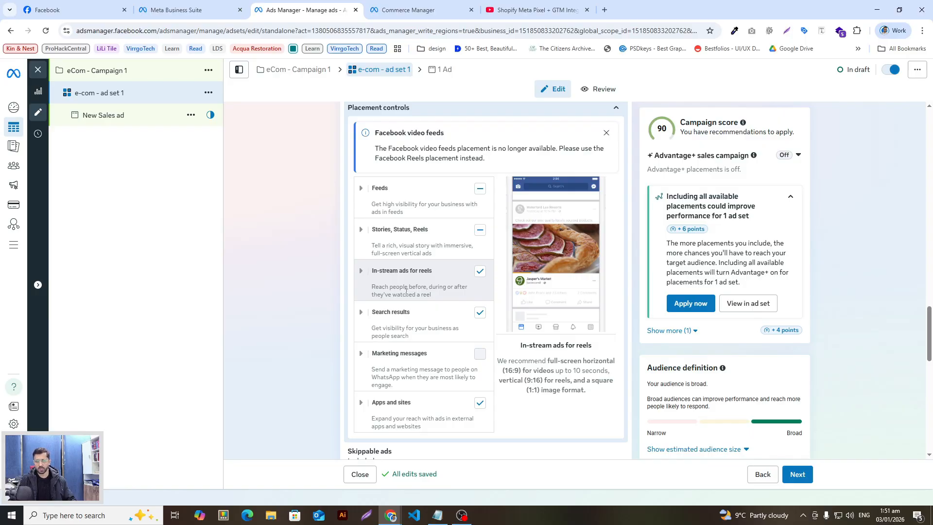
pyautogui.scroll(-1, 407, 290)
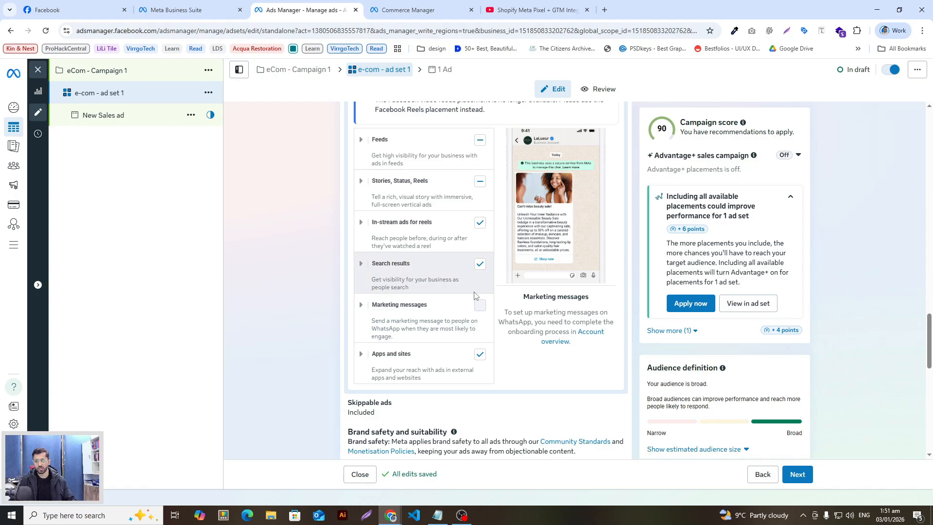
pyautogui.scroll(2, 475, 295)
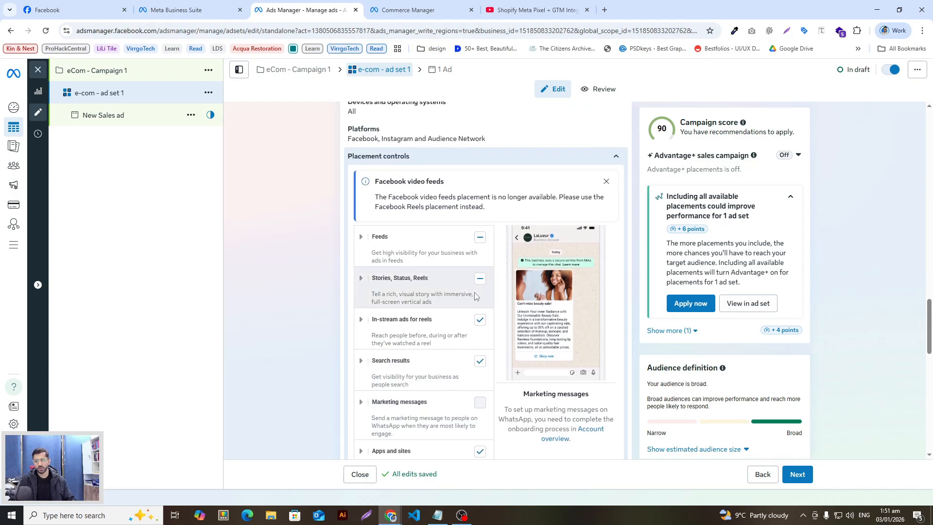
pyautogui.scroll(3, 485, 292)
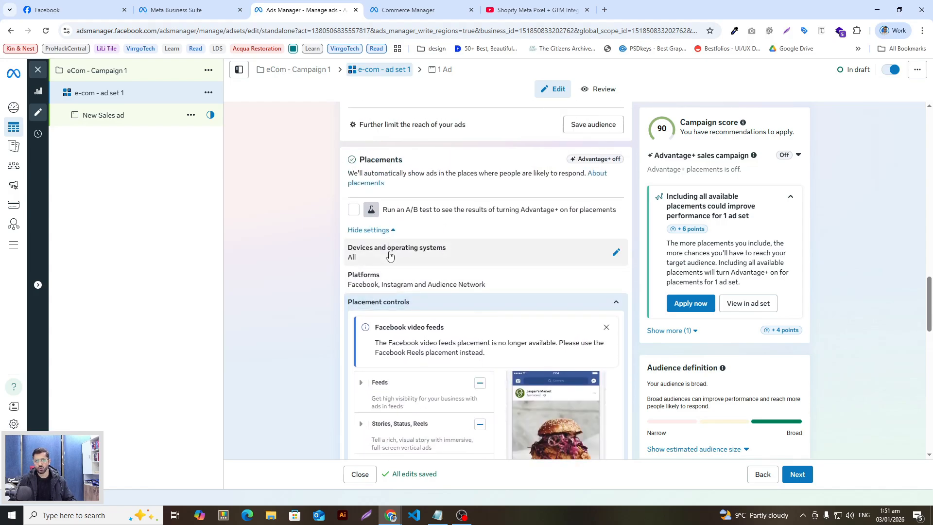
pyautogui.scroll(-4, 390, 255)
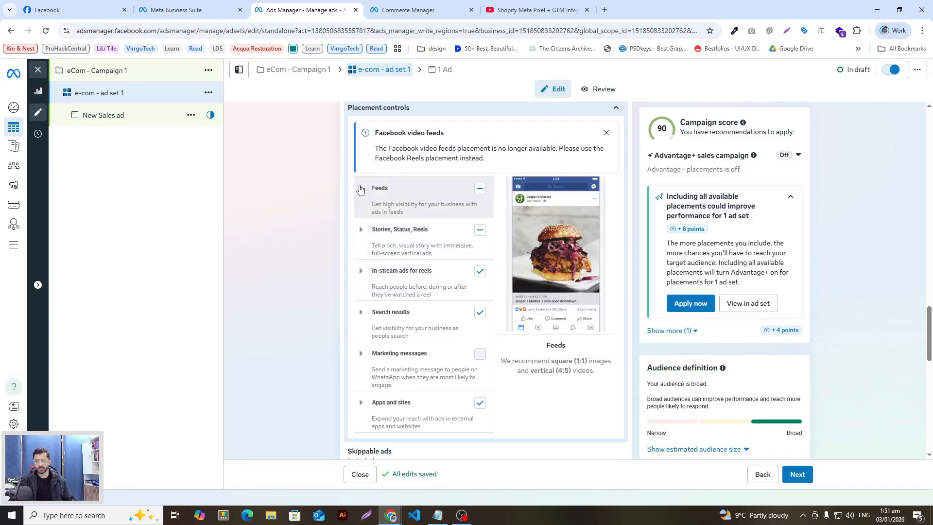
pyautogui.click(359, 189)
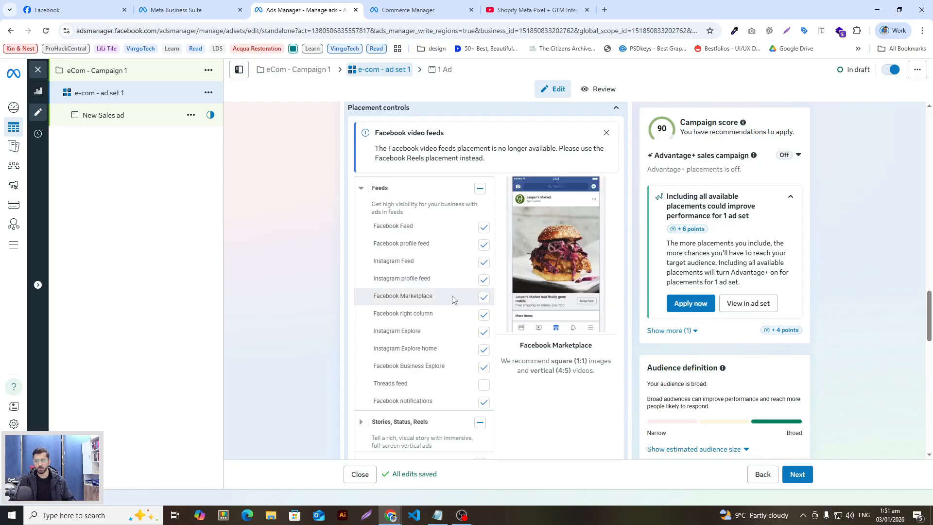
pyautogui.scroll(5, 325, 322)
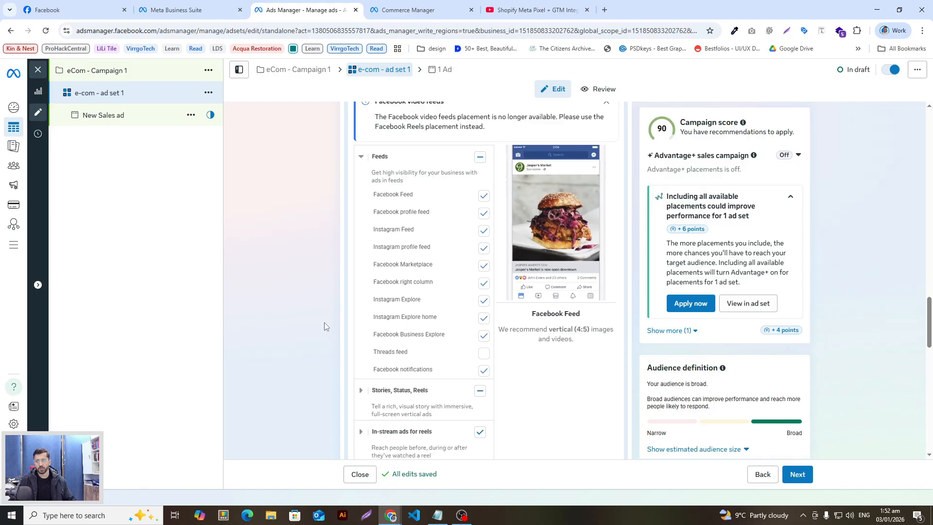
pyautogui.scroll(4, 326, 323)
pyautogui.scroll(-6, 328, 325)
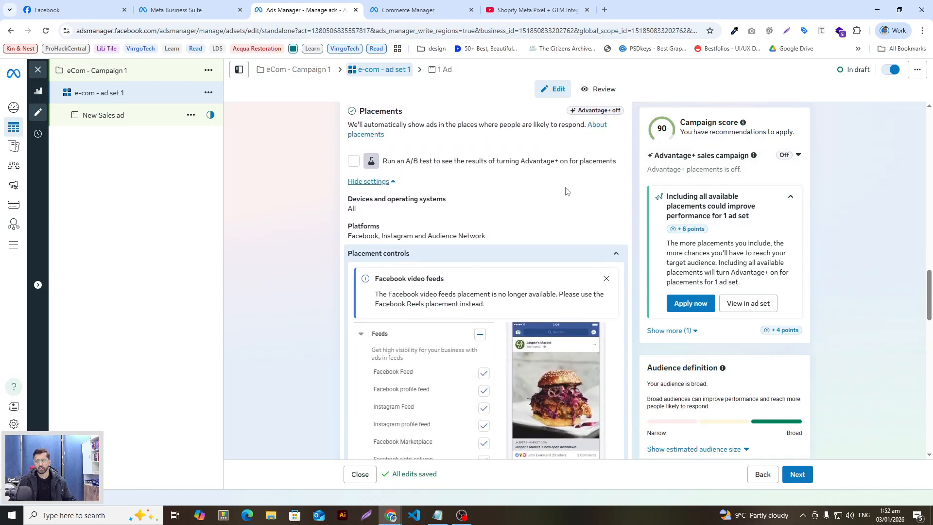
pyautogui.scroll(1, 574, 176)
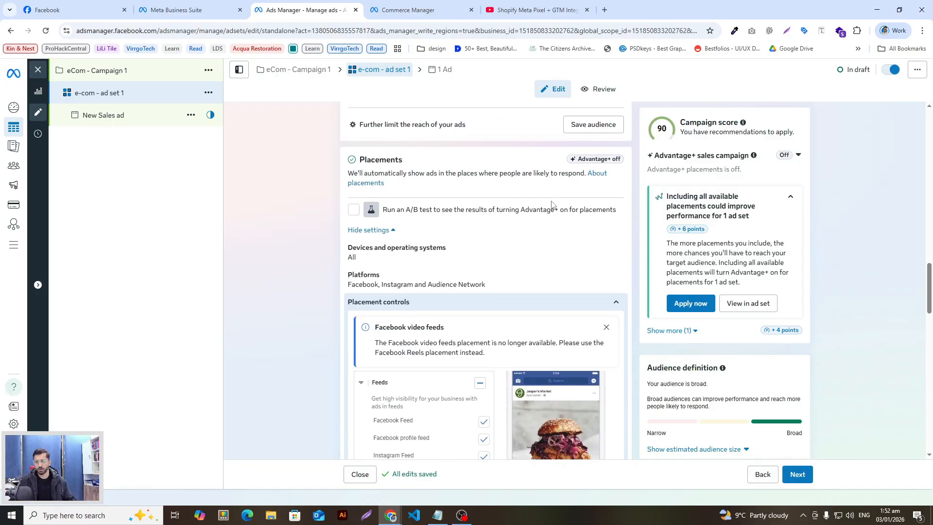
pyautogui.scroll(-4, 281, 317)
pyautogui.scroll(-4, 281, 316)
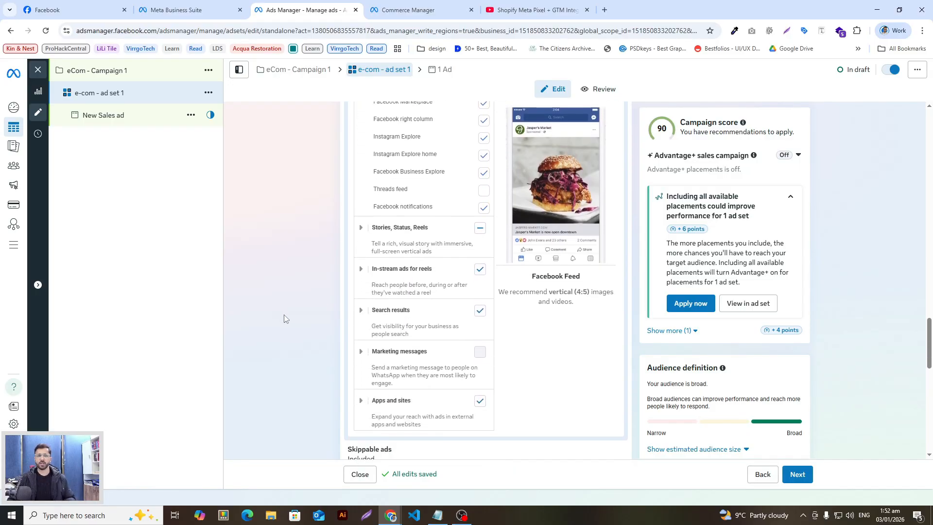
pyautogui.scroll(4, 335, 264)
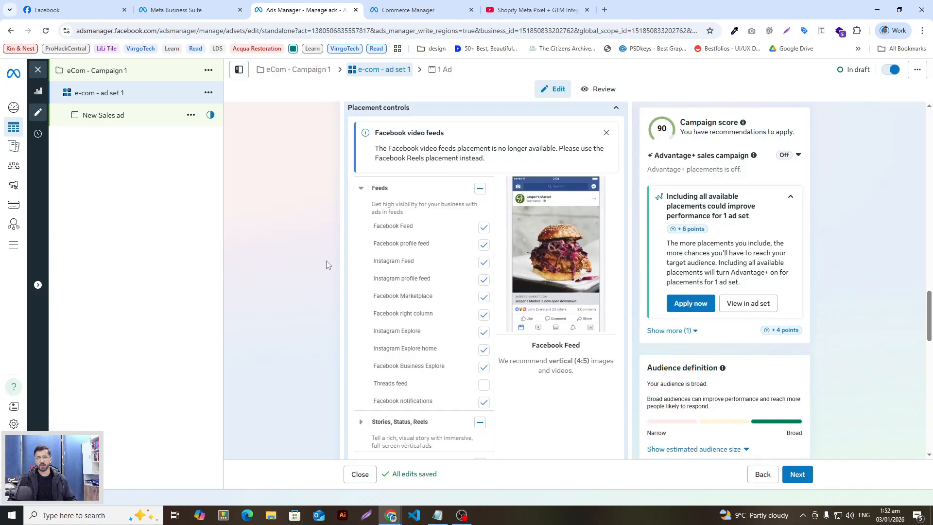
pyautogui.click(361, 188)
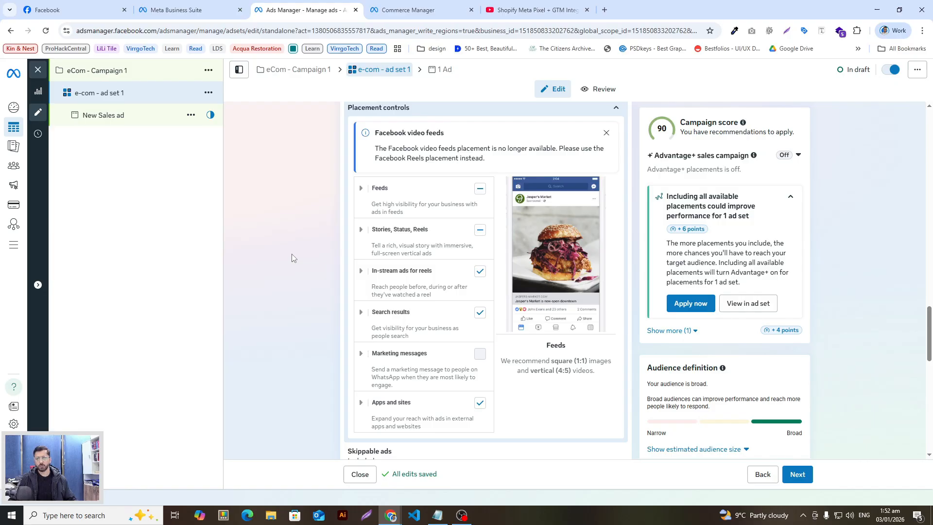
pyautogui.click(361, 189)
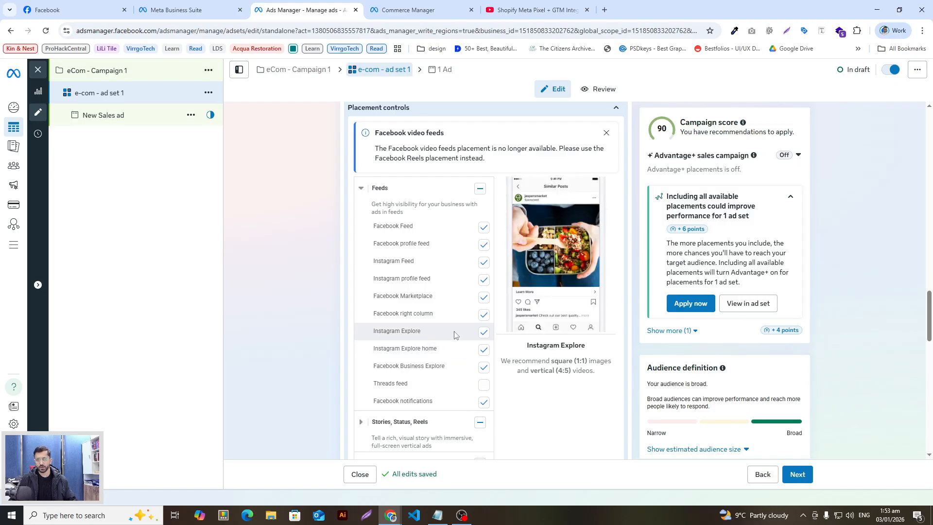
pyautogui.scroll(1, 451, 347)
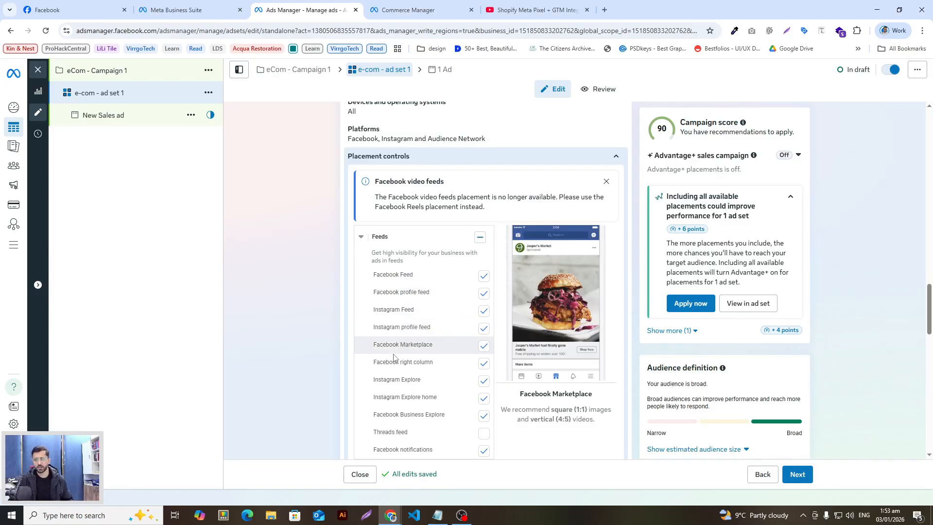
pyautogui.scroll(-3, 410, 321)
pyautogui.scroll(-4, 410, 322)
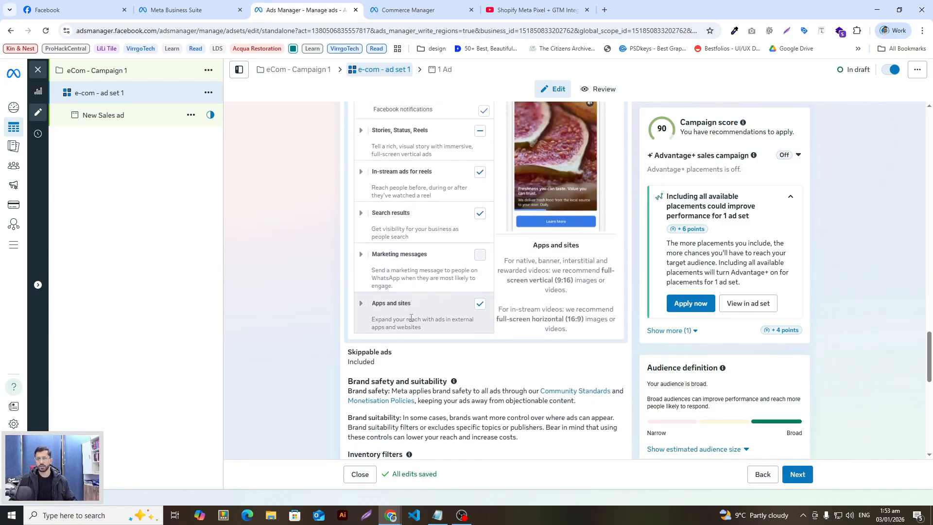
pyautogui.scroll(2, 410, 322)
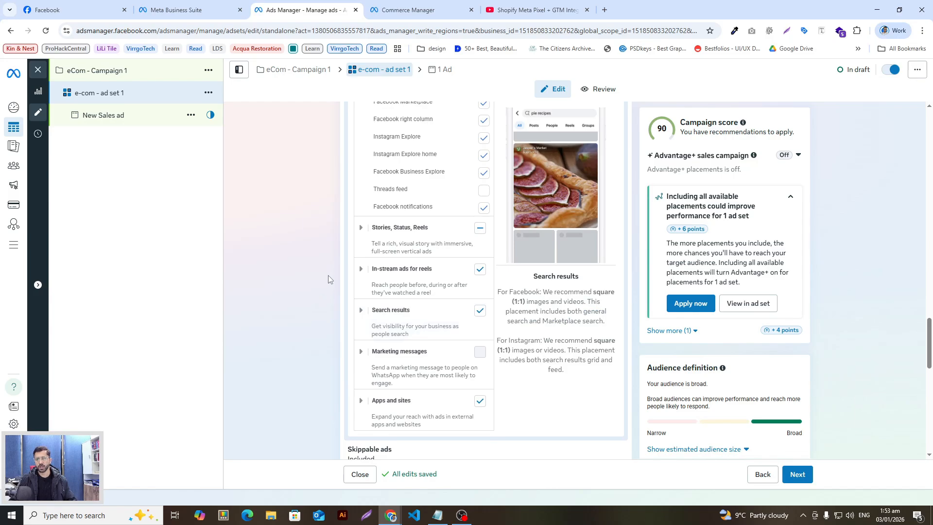
pyautogui.scroll(-2, 325, 301)
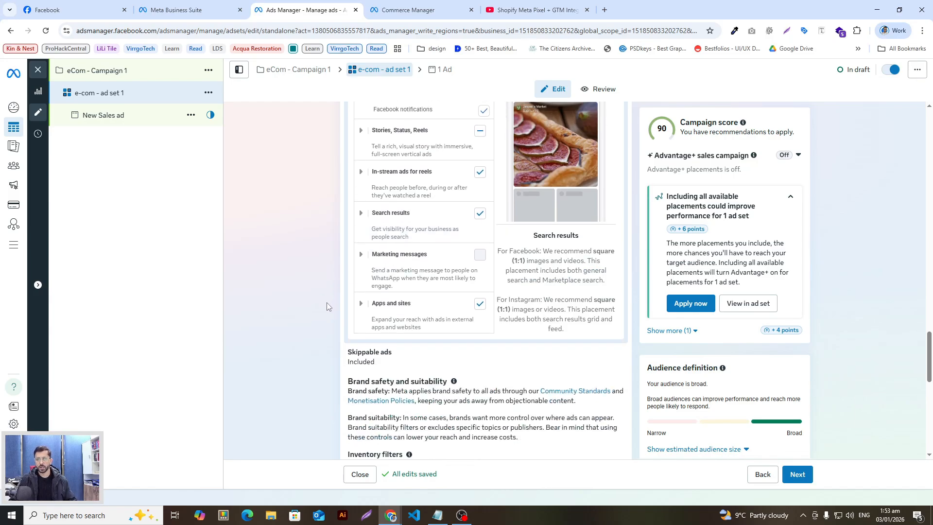
pyautogui.scroll(3, 327, 302)
pyautogui.scroll(4, 327, 302)
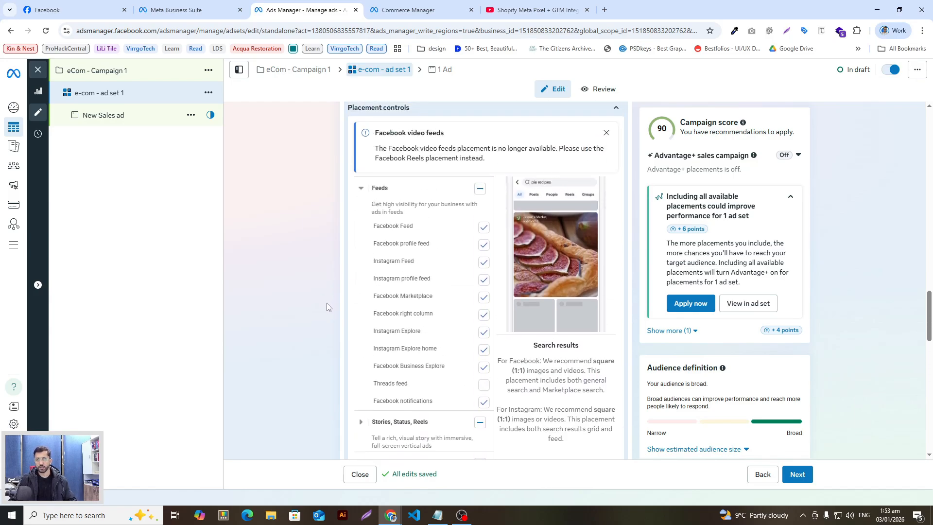
pyautogui.scroll(-6, 314, 297)
pyautogui.scroll(-3, 313, 298)
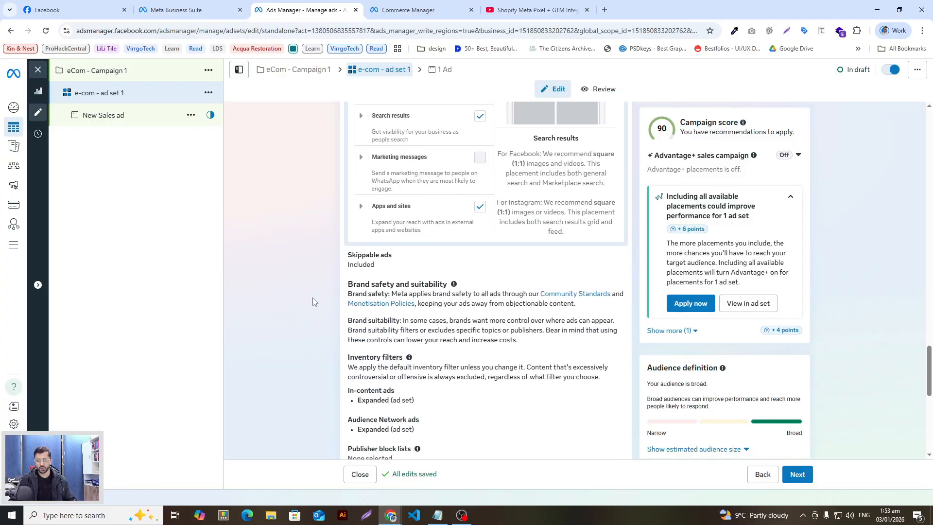
pyautogui.scroll(-1, 313, 298)
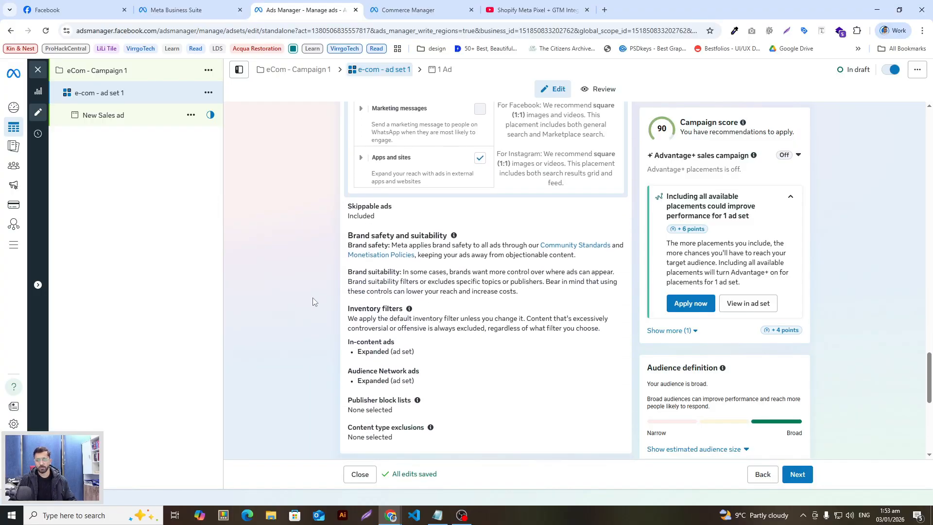
pyautogui.scroll(-2, 313, 297)
pyautogui.scroll(1, 313, 298)
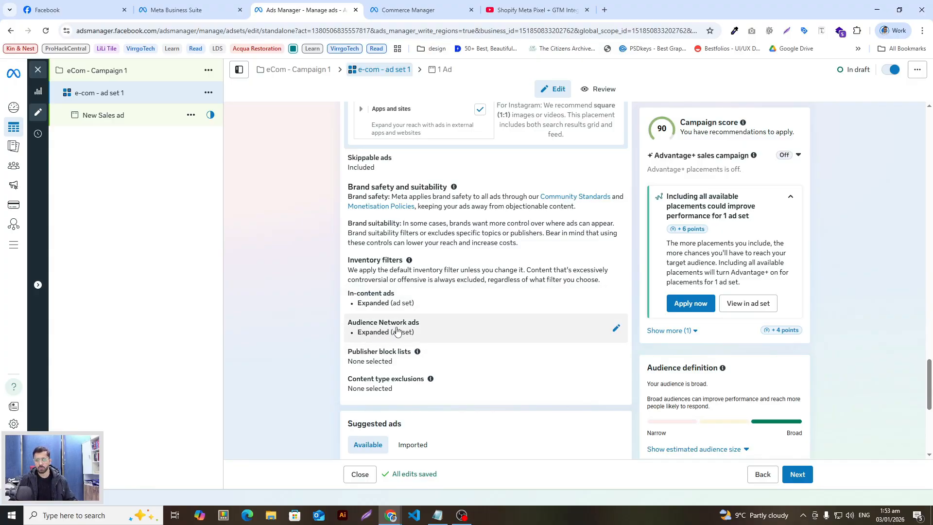
pyautogui.scroll(-5, 449, 333)
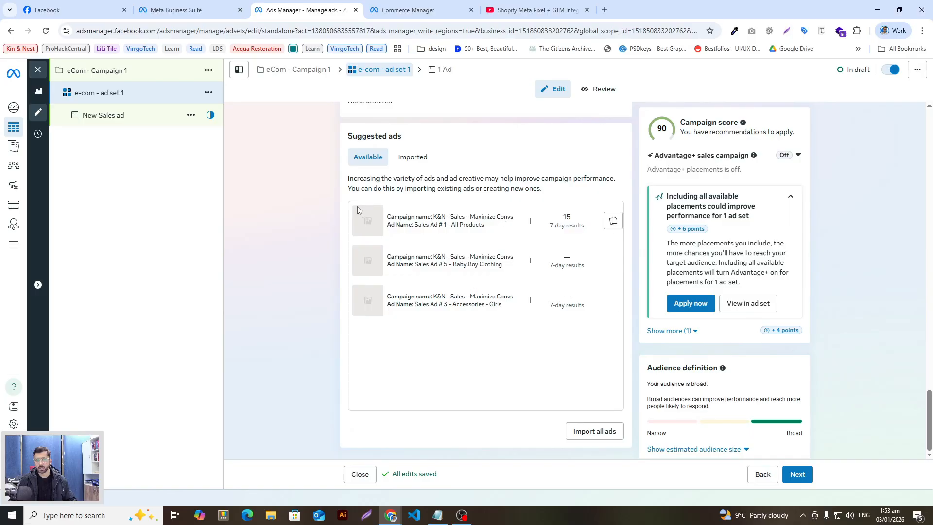
pyautogui.scroll(5, 373, 267)
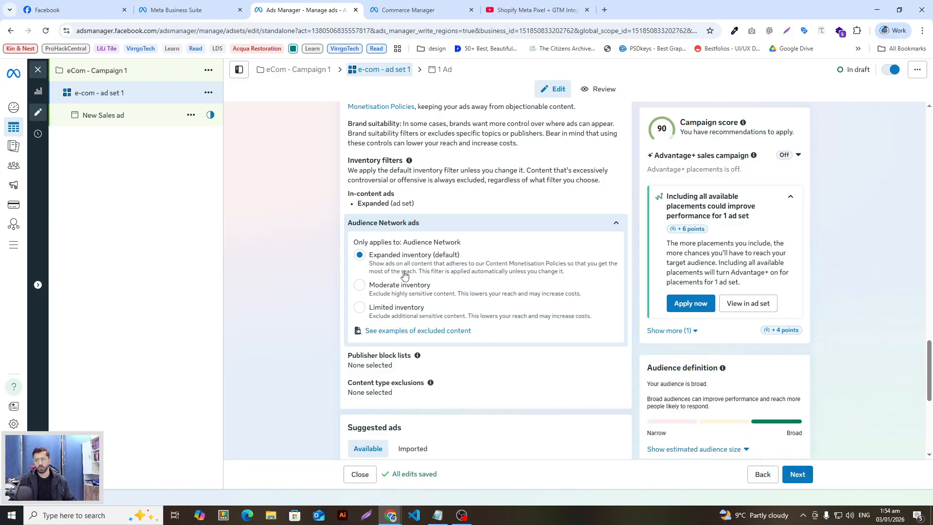
pyautogui.scroll(-2, 407, 274)
pyautogui.scroll(3, 504, 404)
pyautogui.click(510, 417)
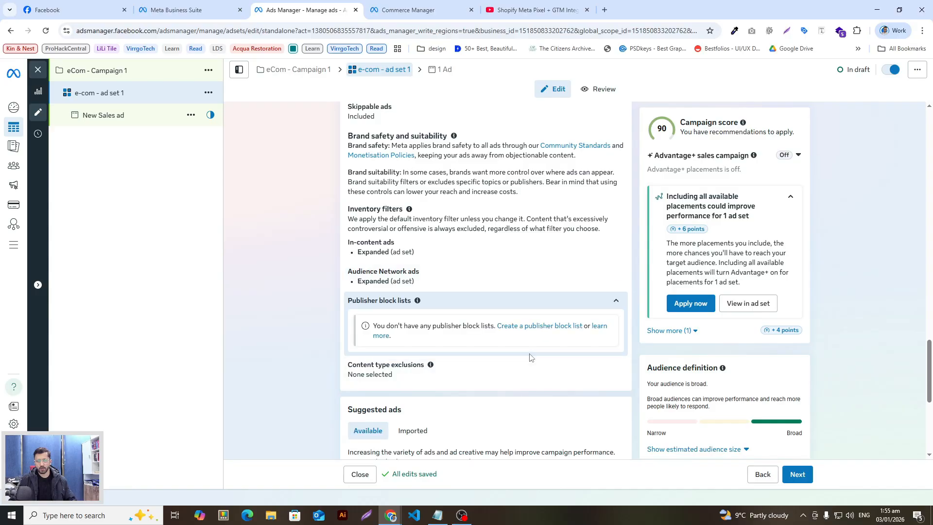
pyautogui.scroll(-2, 530, 357)
pyautogui.click(456, 273)
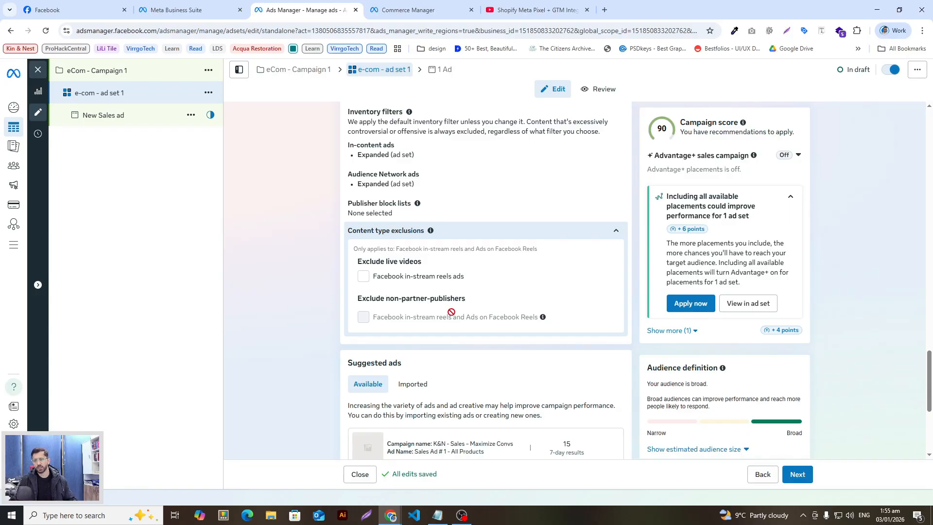
pyautogui.scroll(2, 451, 311)
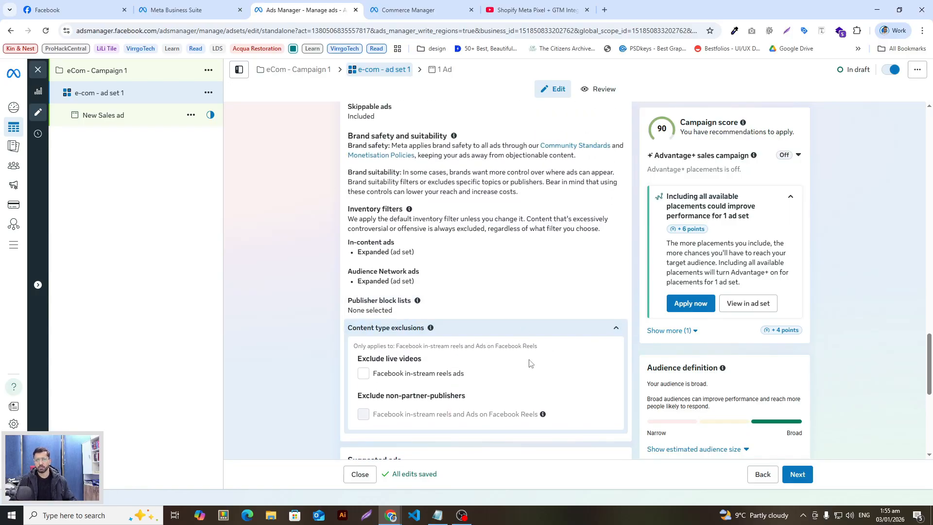
pyautogui.scroll(15, 523, 388)
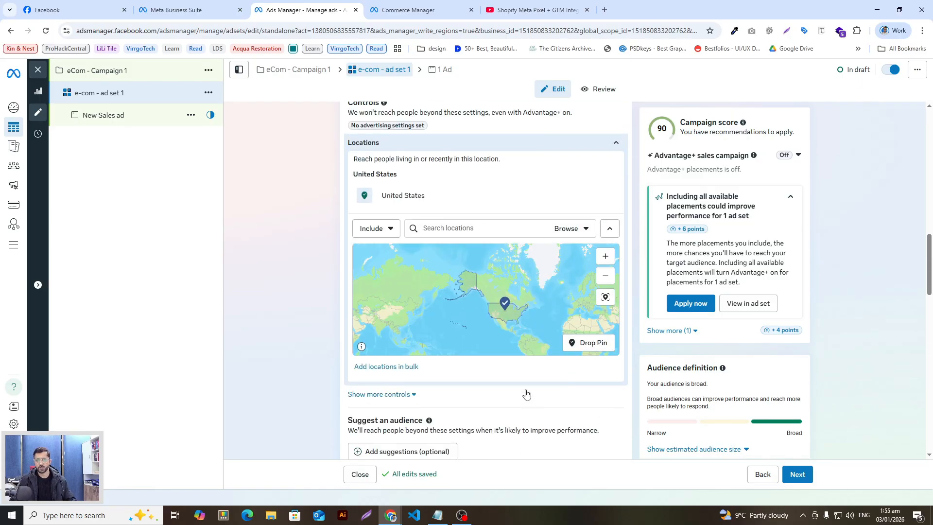
# Advance from the ad set to the ad and replace its name with 'ecom - ad 1'
pyautogui.click(800, 478)
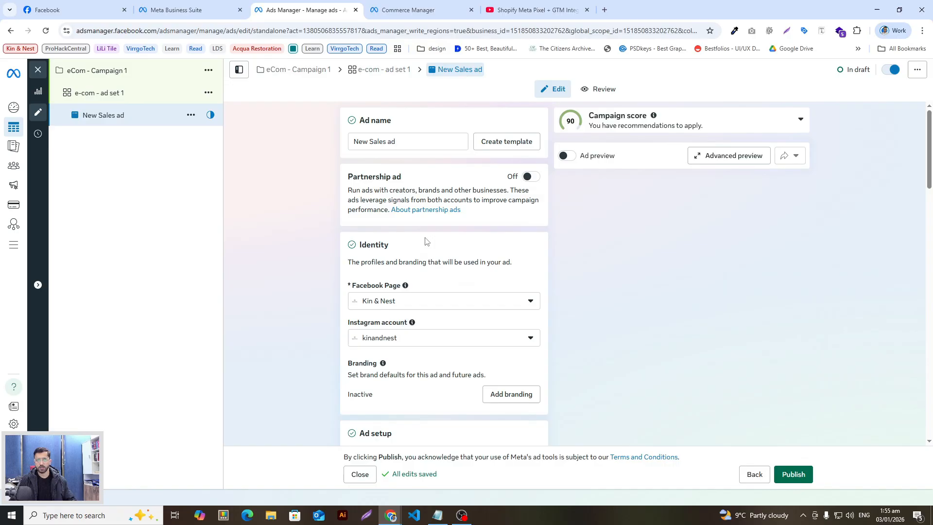
pyautogui.moveTo(459, 141); pyautogui.dragTo(353, 146)
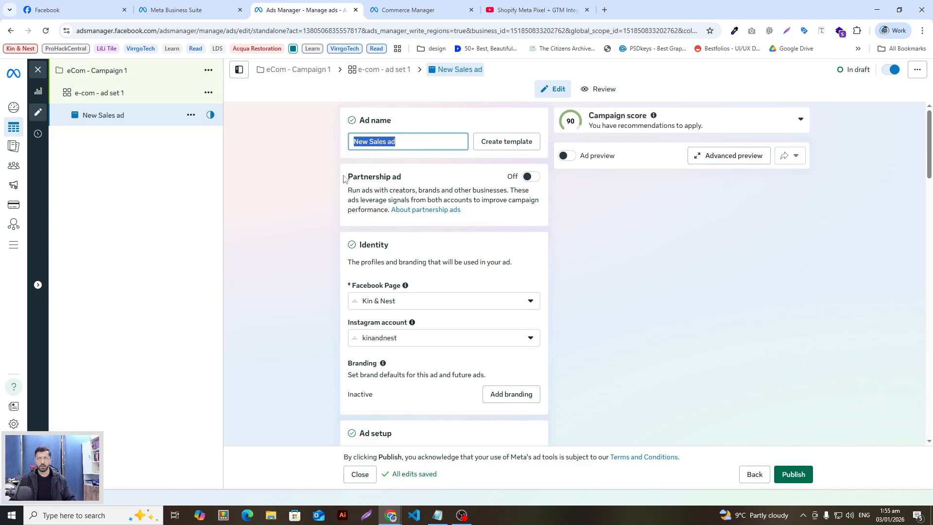
pyautogui.write('ecom - ')
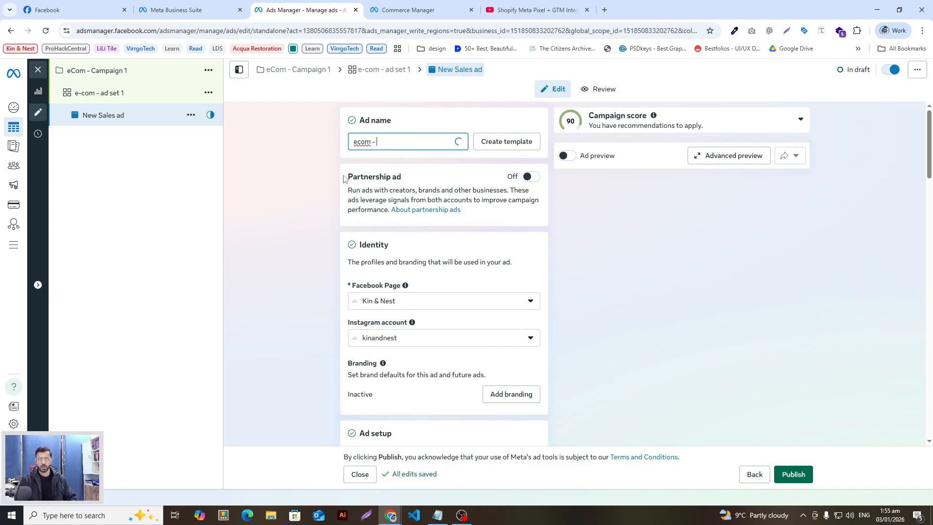
pyautogui.write('ad 1')
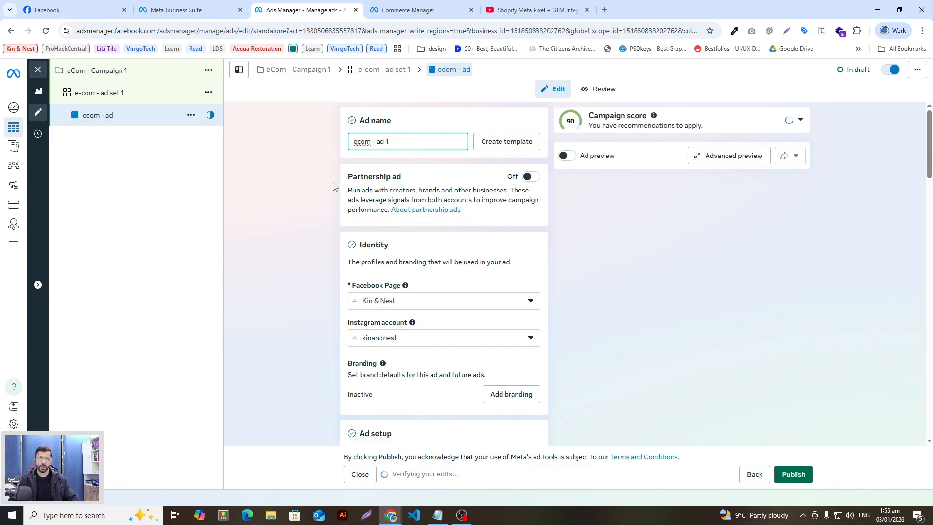
pyautogui.click(334, 189)
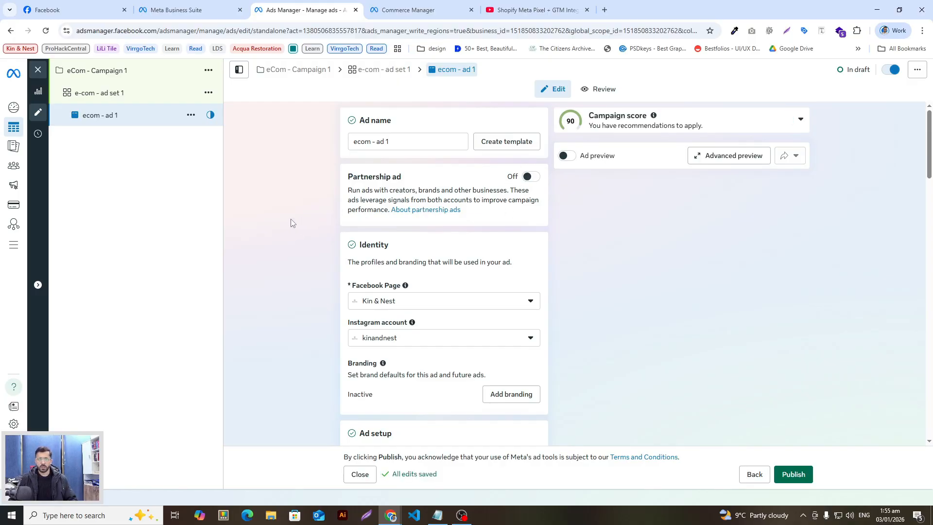
pyautogui.scroll(-3, 291, 231)
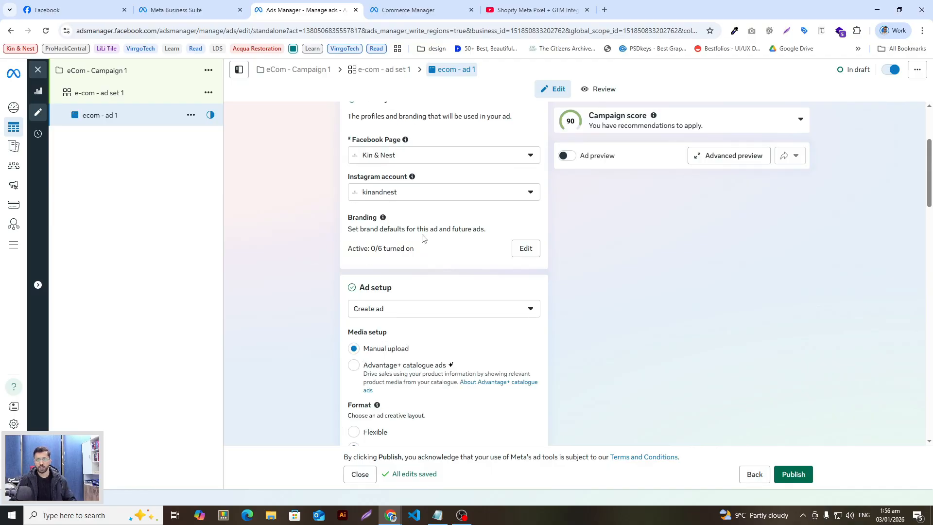
# Keep branding applied to the ad without adding any logo, font or colours
pyautogui.click(524, 249)
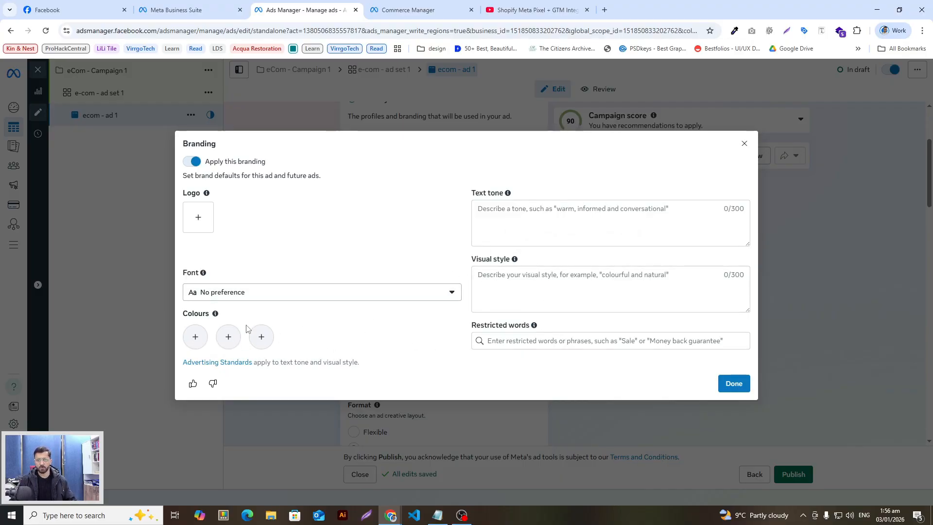
pyautogui.click(735, 384)
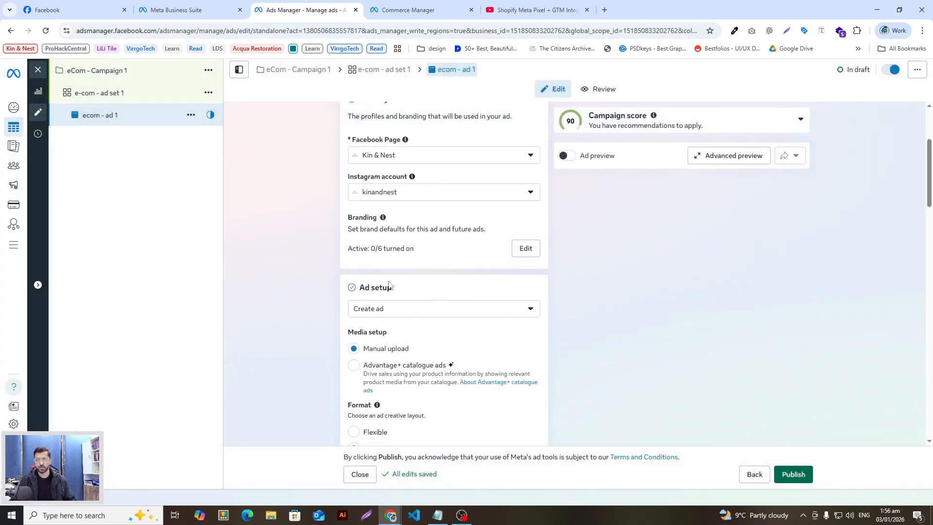
# Keep the Ad setup option set to Create ad
pyautogui.scroll(-2, 467, 302)
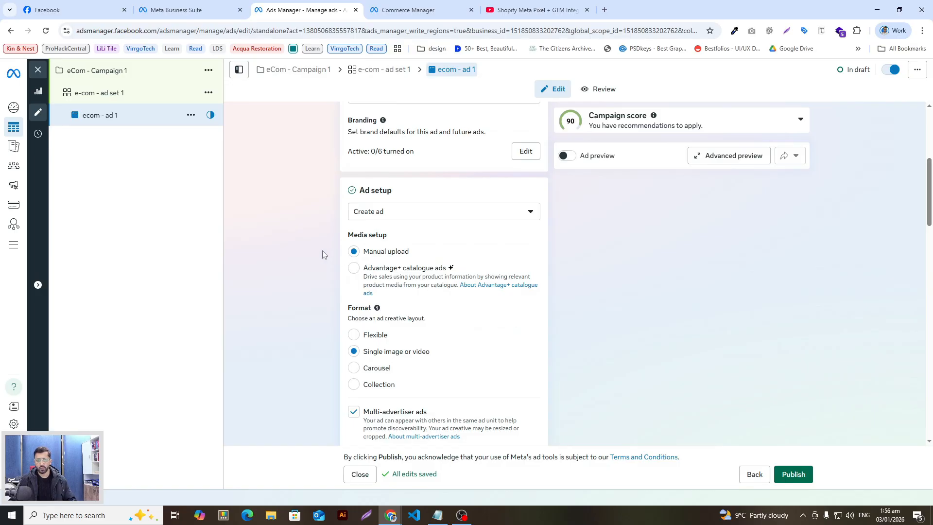
pyautogui.scroll(-1, 323, 250)
pyautogui.click(411, 170)
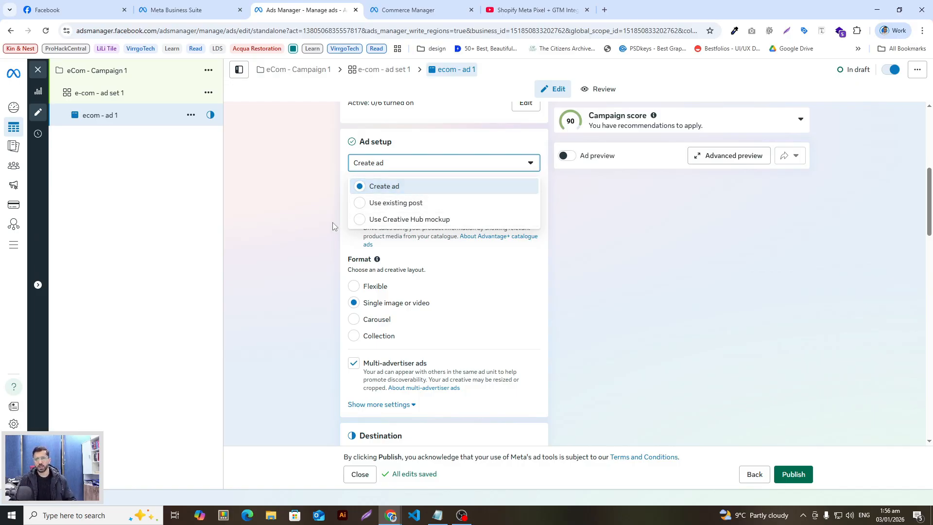
pyautogui.click(307, 194)
# Change the Media setup to Advantage+ catalogue ads
pyautogui.scroll(-1, 316, 224)
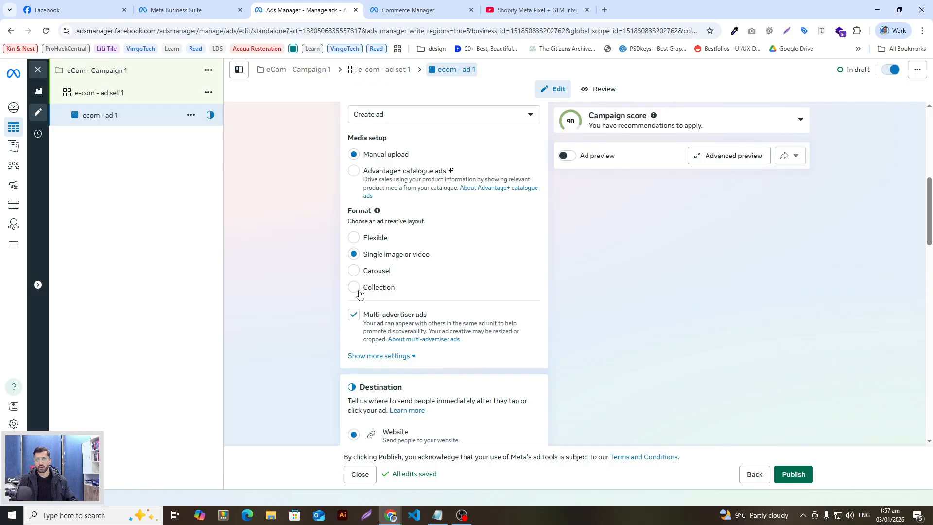
pyautogui.scroll(1, 358, 238)
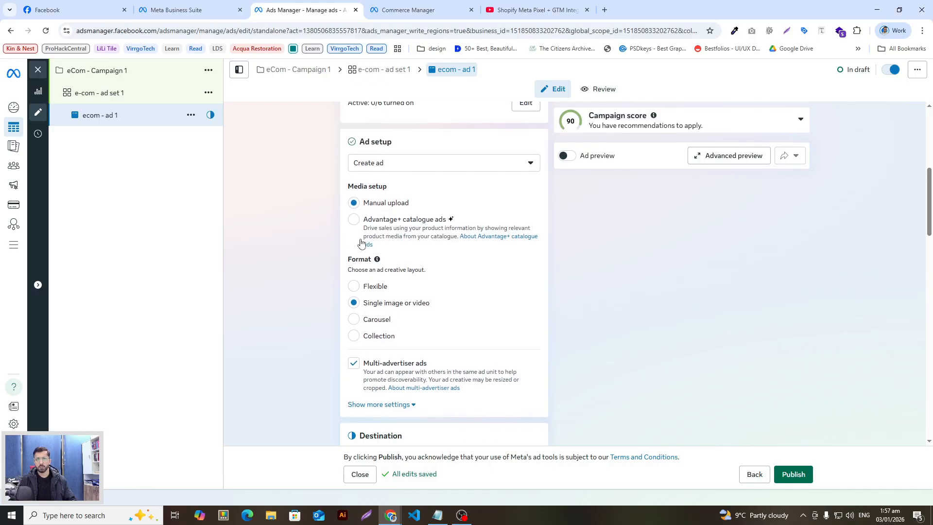
pyautogui.click(354, 220)
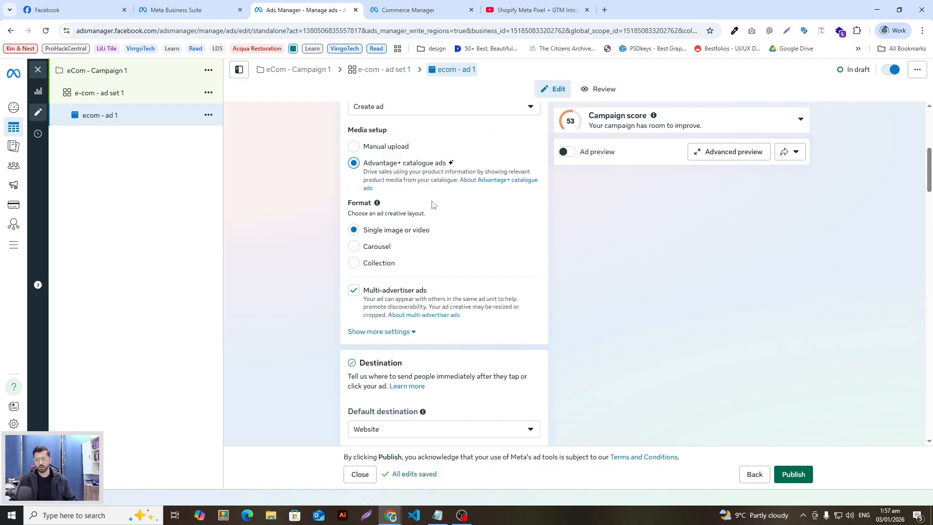
pyautogui.scroll(1, 436, 226)
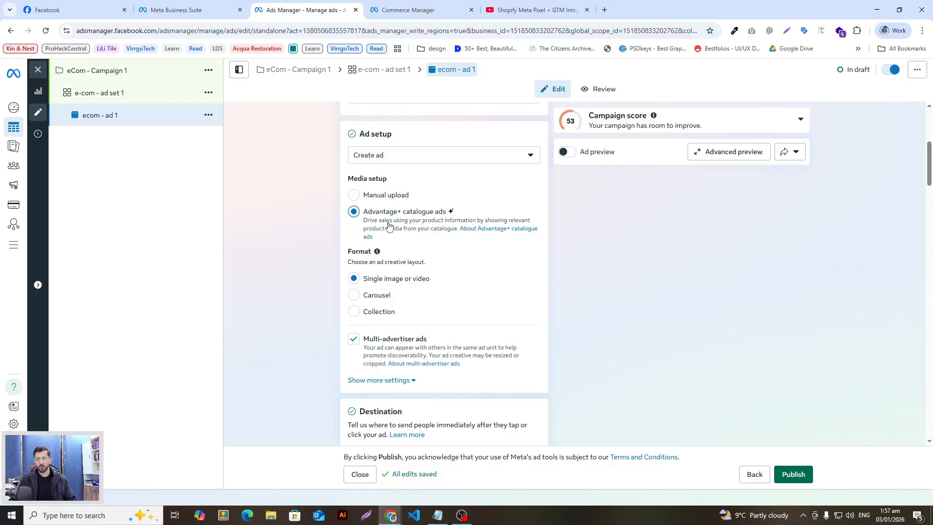
pyautogui.click(25, 246)
pyautogui.scroll(-2, 469, 408)
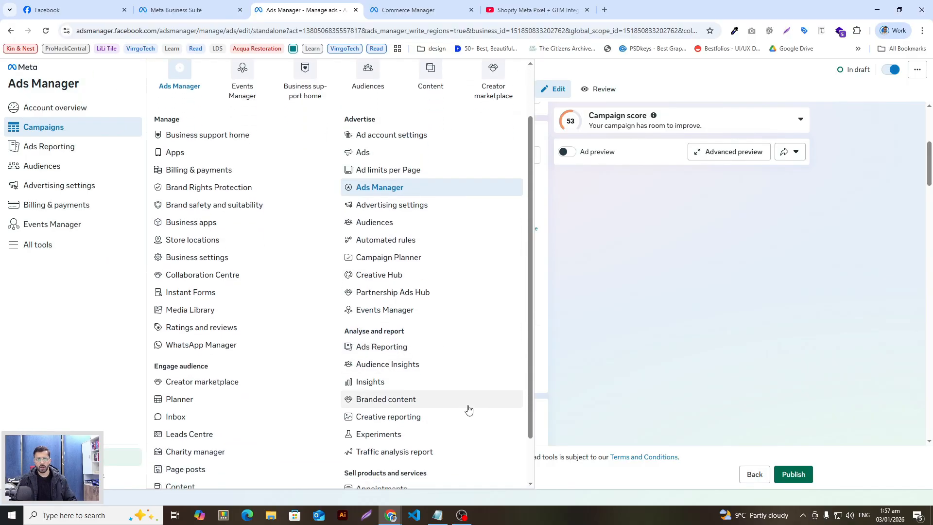
pyautogui.scroll(-1, 421, 433)
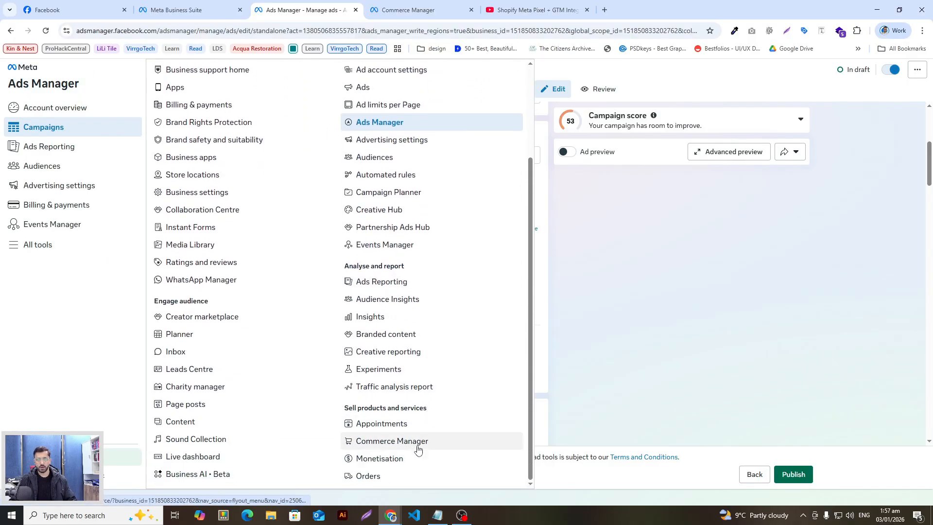
pyautogui.click(627, 322)
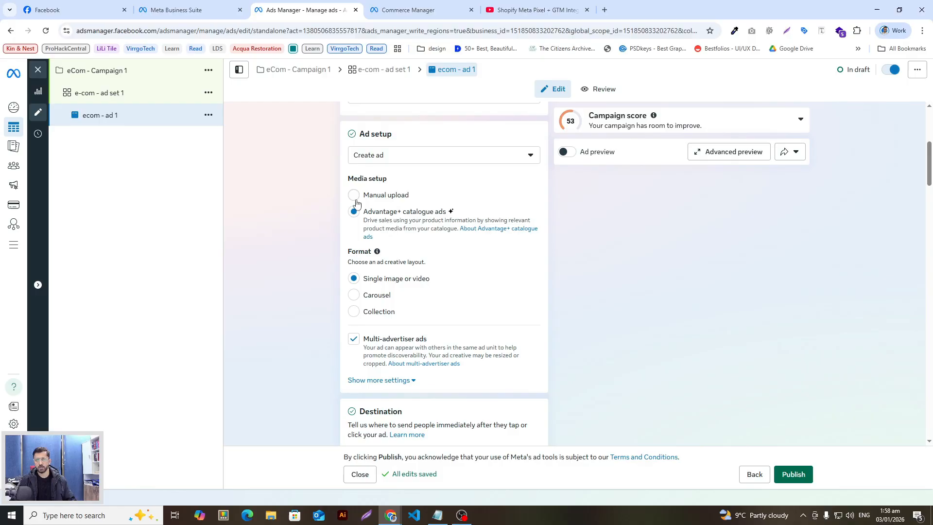
# Set the ad's Format to Carousel
pyautogui.scroll(-2, 355, 270)
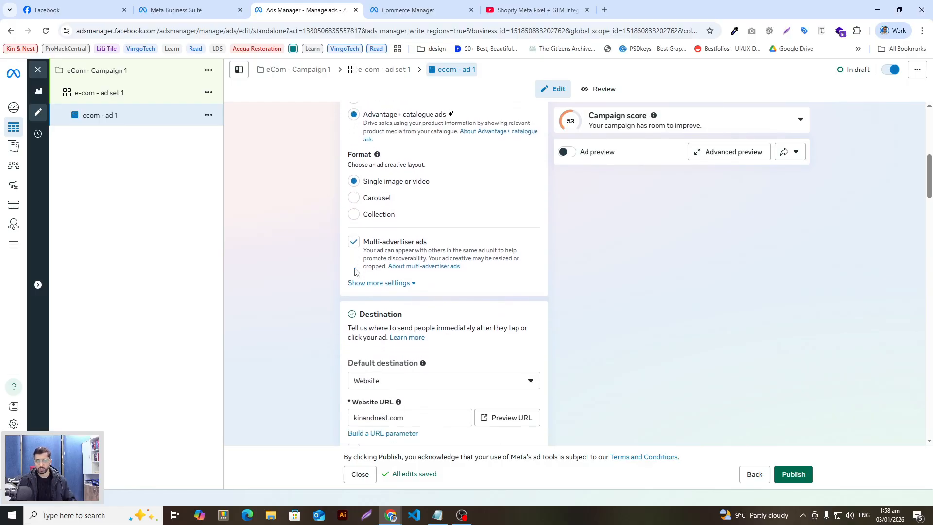
pyautogui.click(356, 202)
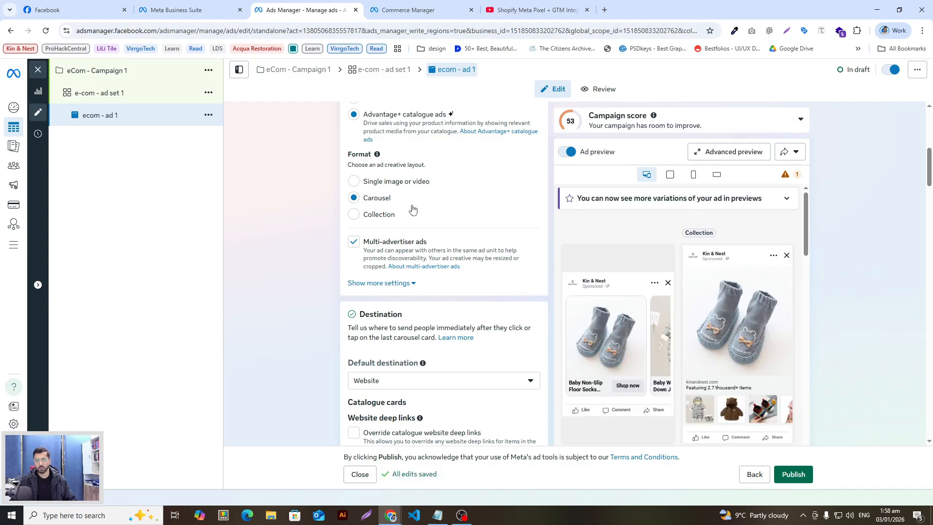
pyautogui.scroll(1, 396, 180)
pyautogui.scroll(-1, 396, 180)
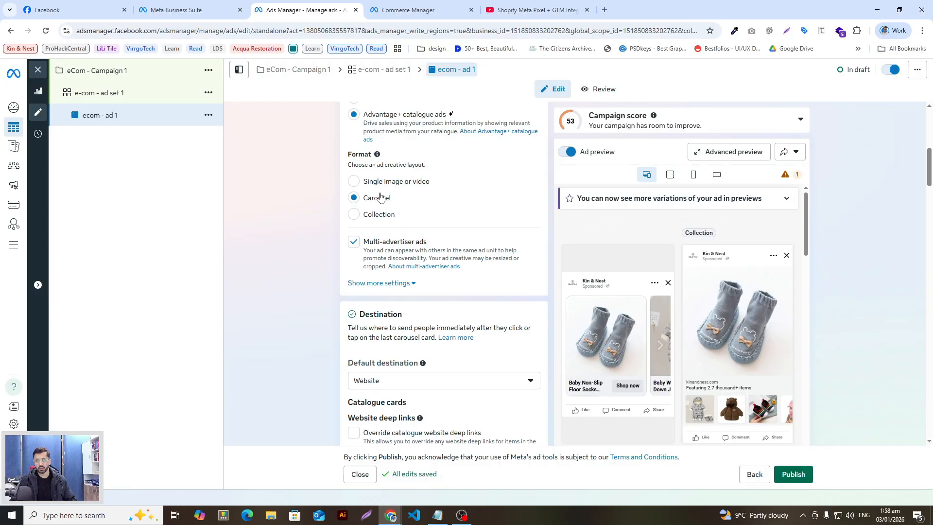
pyautogui.scroll(-1, 690, 343)
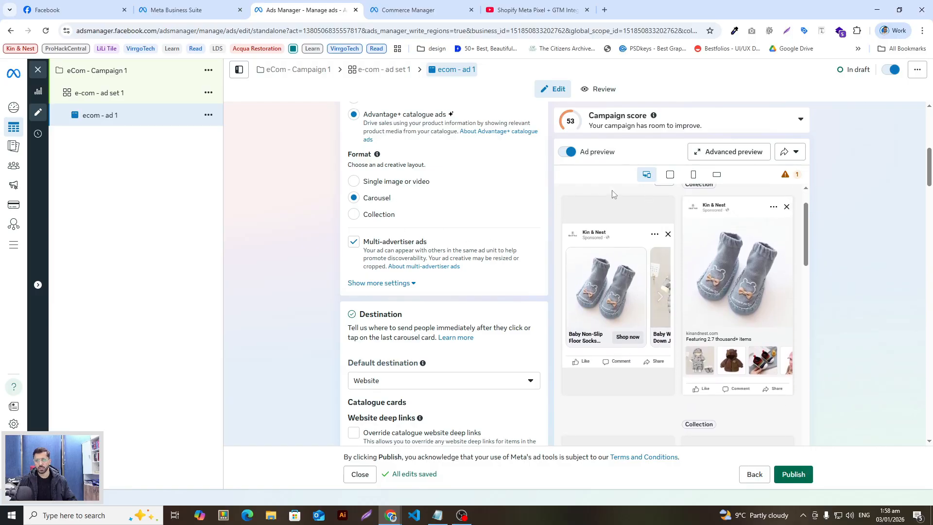
# Page through the carousel preview's product cards
pyautogui.click(660, 296)
pyautogui.click(660, 296)
pyautogui.click(662, 298)
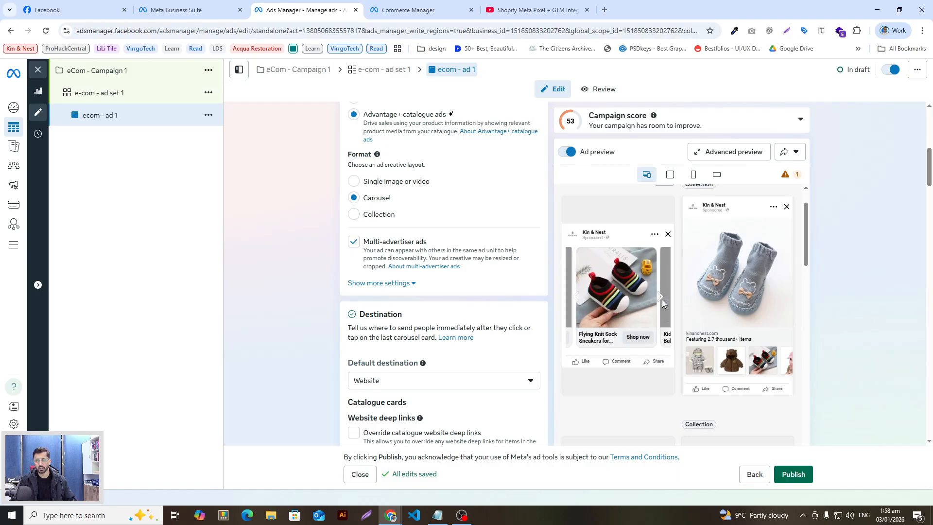
pyautogui.click(661, 299)
pyautogui.click(661, 296)
pyautogui.click(660, 297)
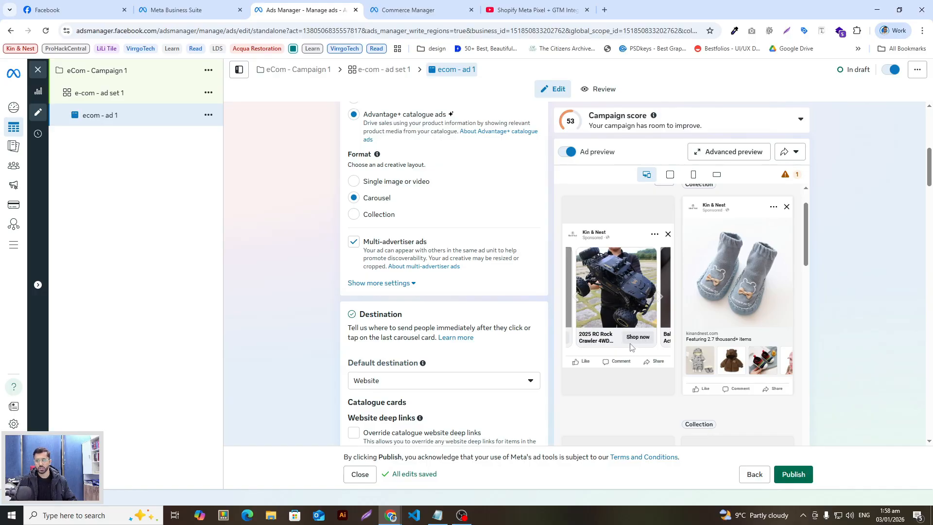
pyautogui.click(666, 301)
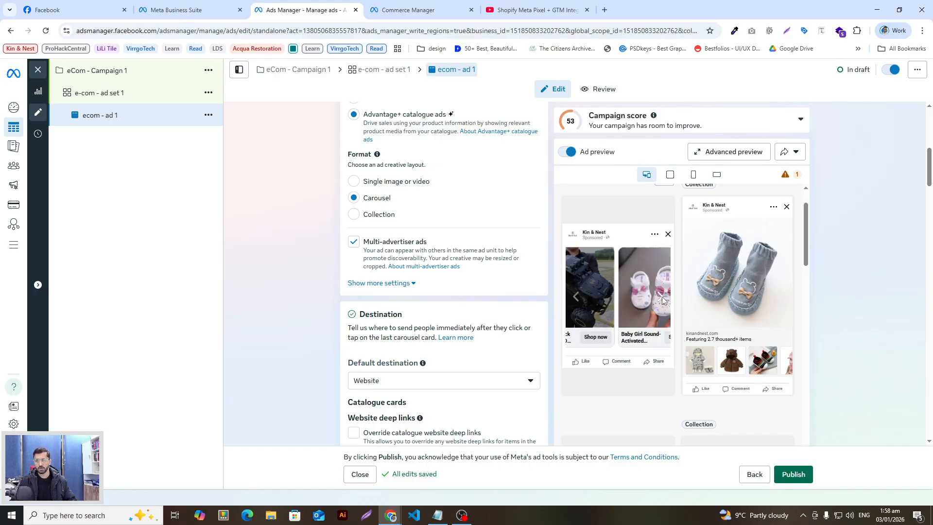
pyautogui.scroll(-2, 322, 281)
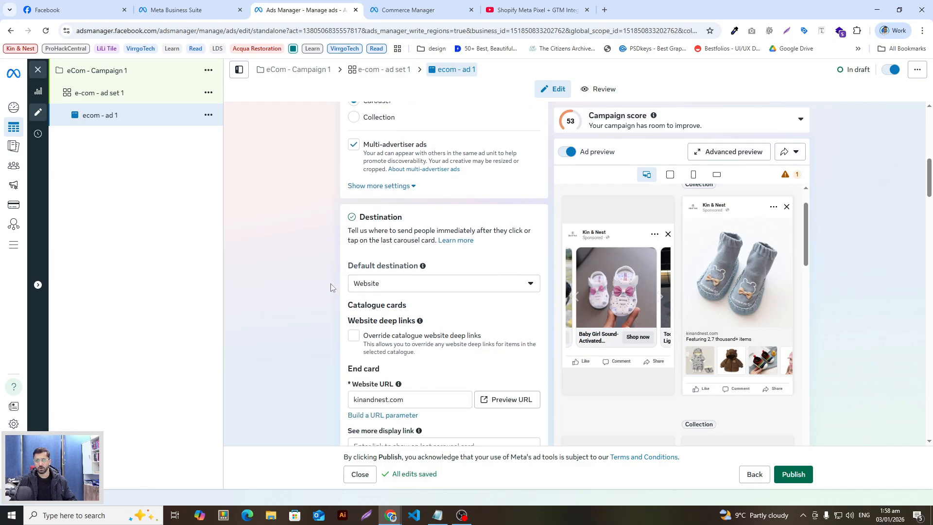
pyautogui.scroll(-1, 335, 285)
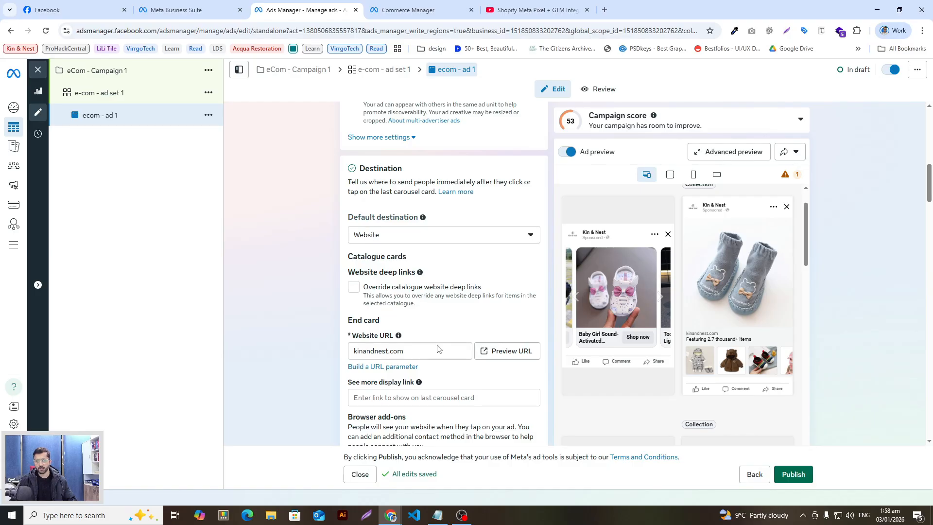
pyautogui.scroll(-2, 438, 348)
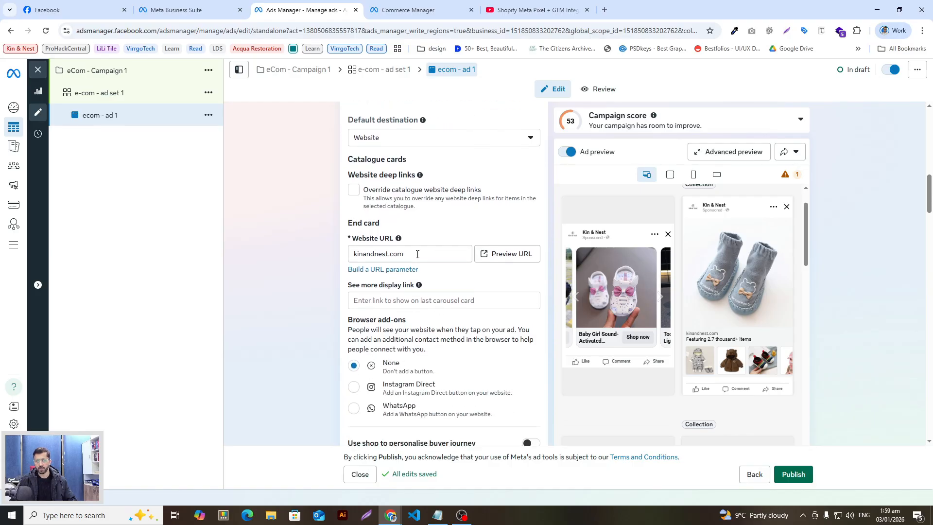
pyautogui.moveTo(427, 257); pyautogui.dragTo(349, 259)
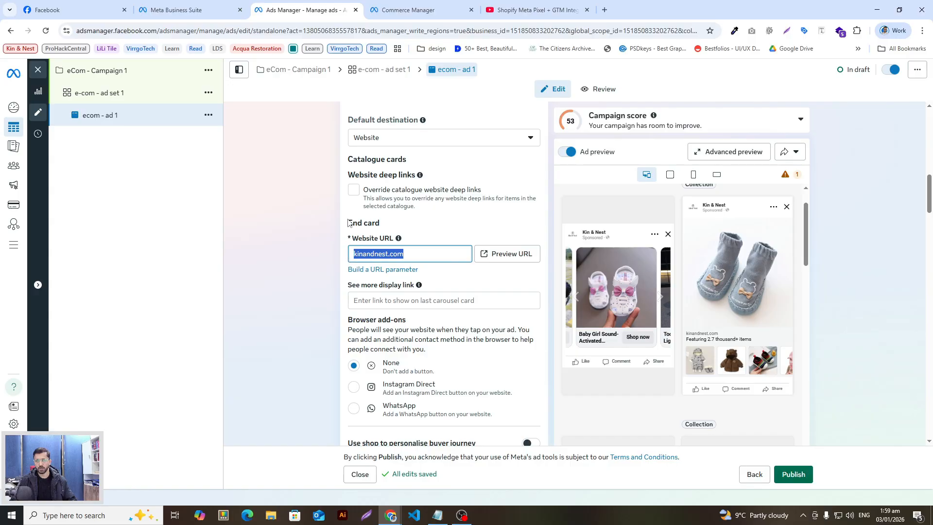
pyautogui.click(661, 298)
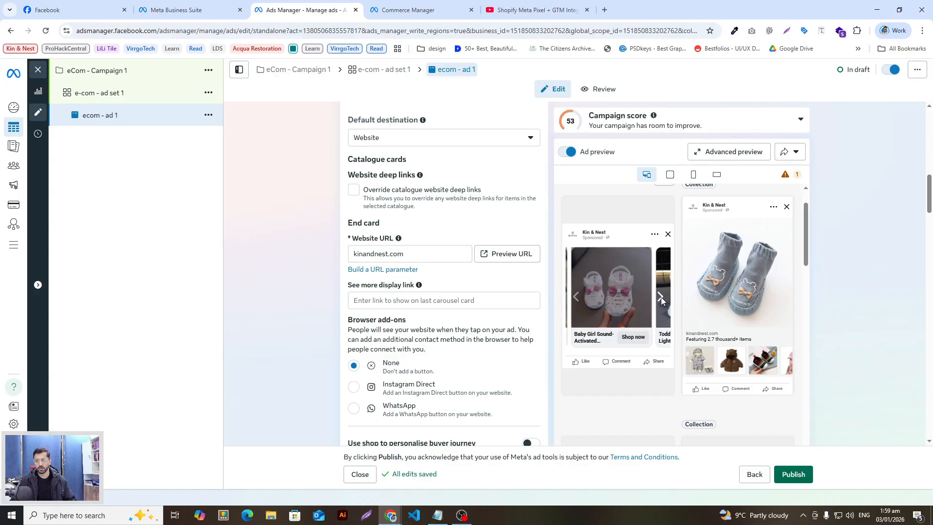
pyautogui.doubleClick(389, 253)
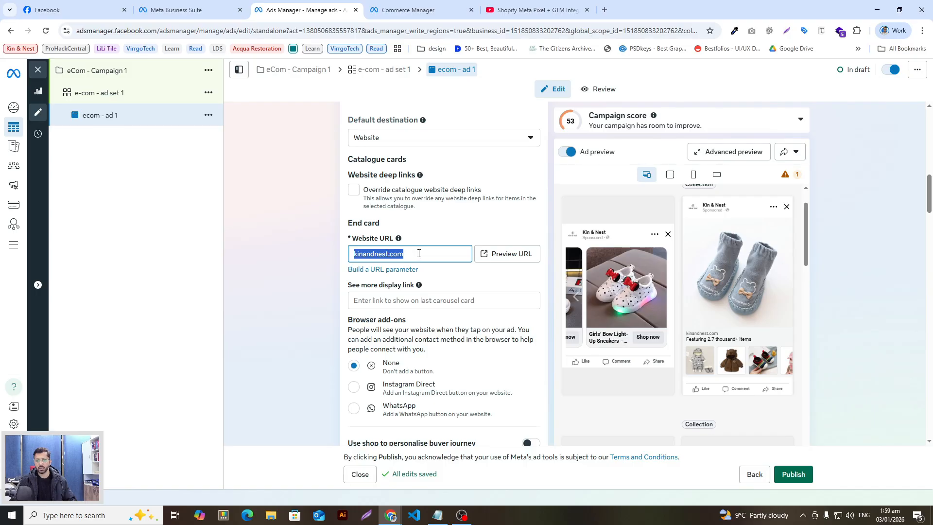
pyautogui.click(317, 259)
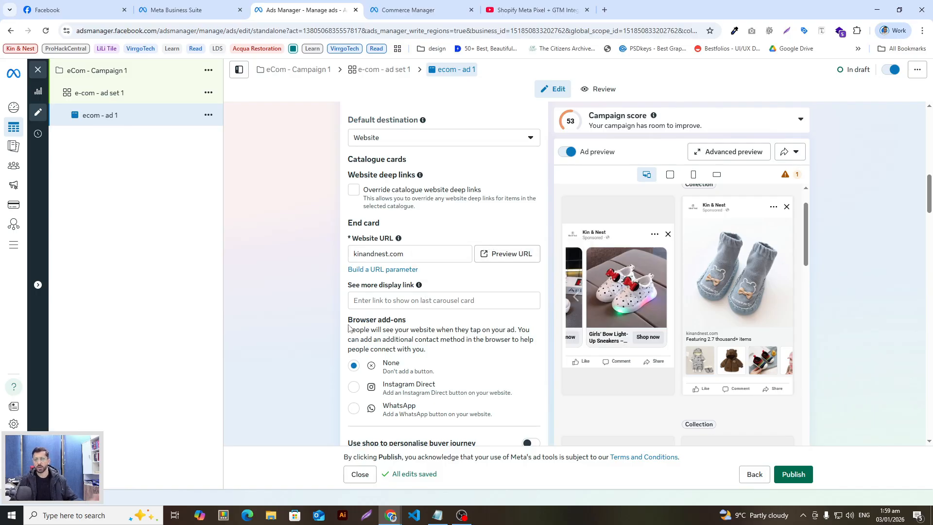
pyautogui.scroll(-1, 316, 301)
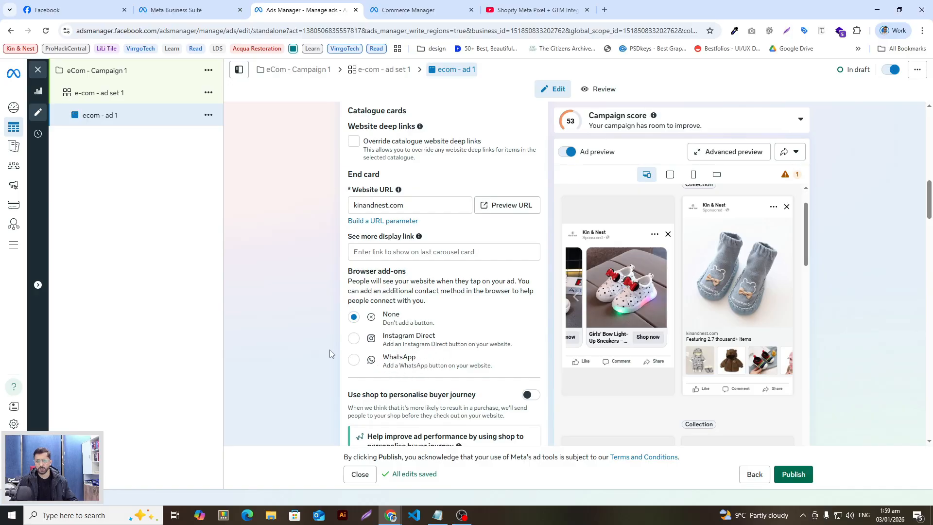
pyautogui.scroll(-2, 379, 343)
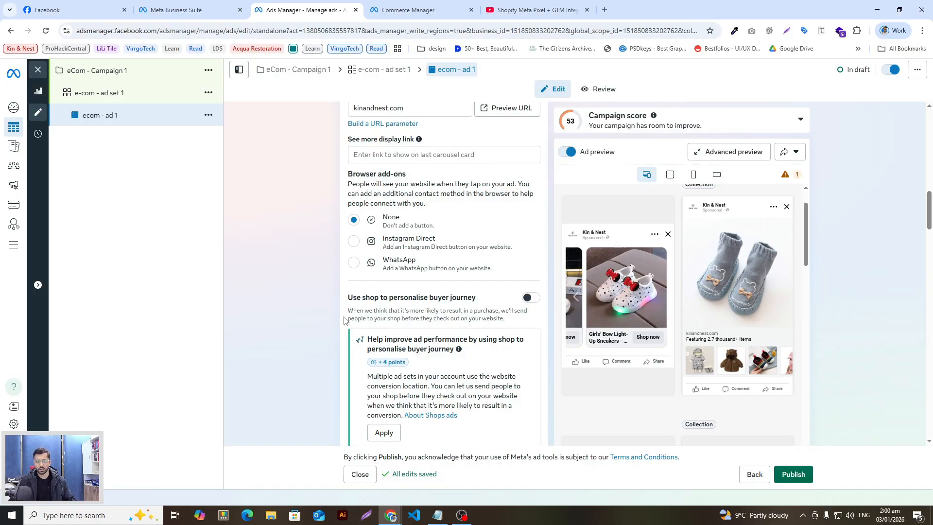
pyautogui.scroll(-1, 329, 311)
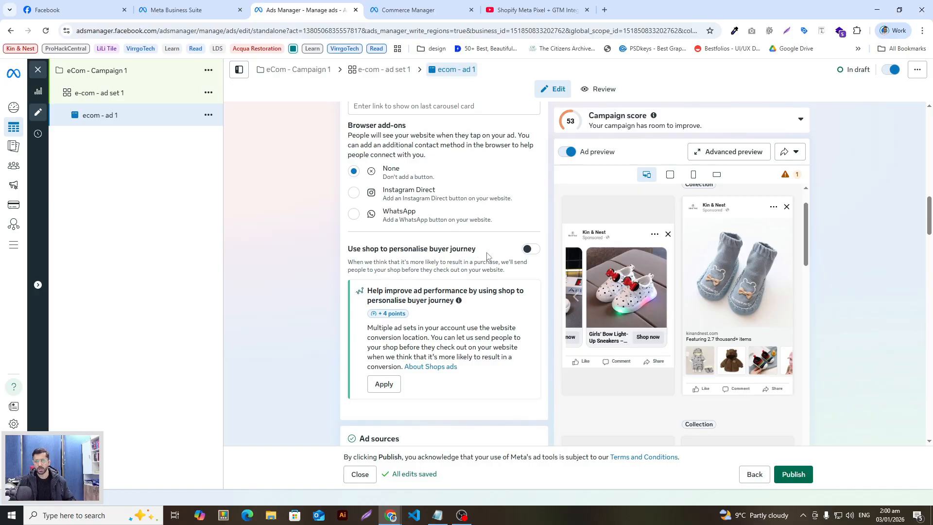
# Enable 'Use shop to personalise buyer journey' for ecom - ad 1 and review its description
pyautogui.click(531, 250)
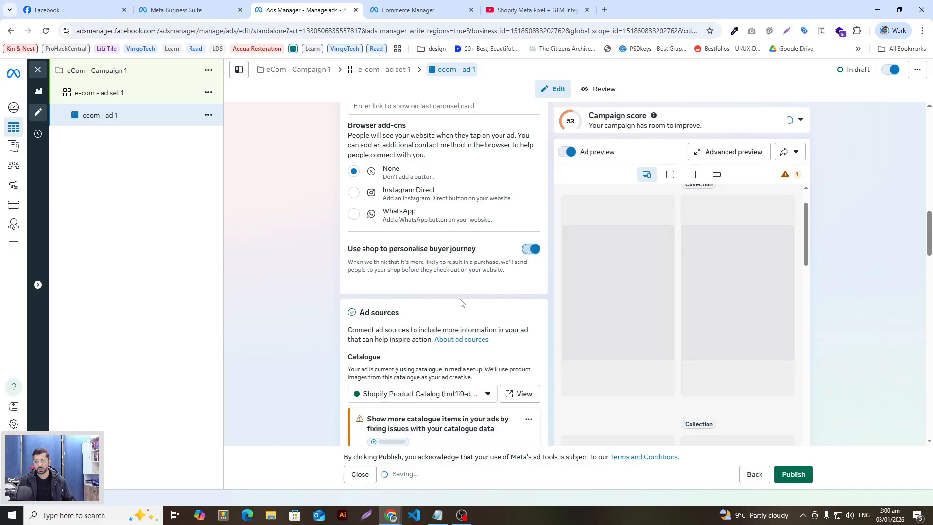
pyautogui.scroll(-2, 460, 303)
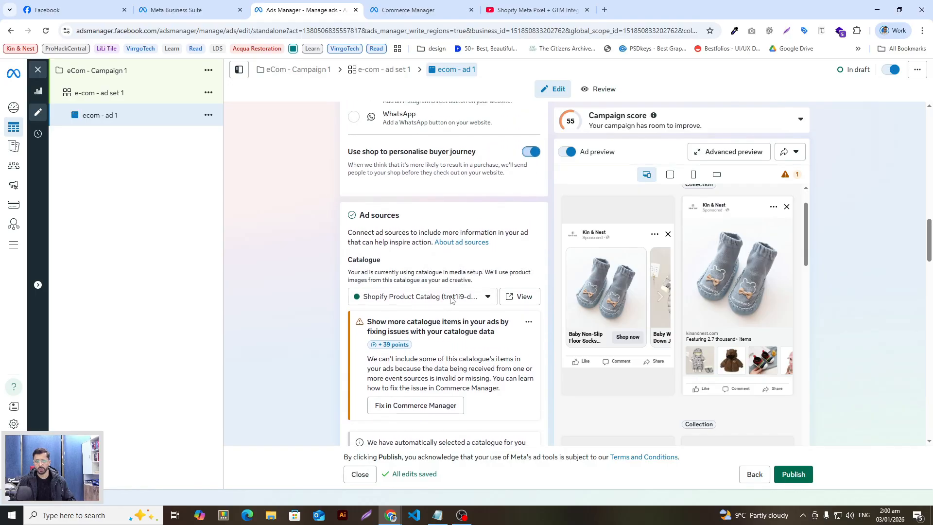
pyautogui.scroll(2, 313, 241)
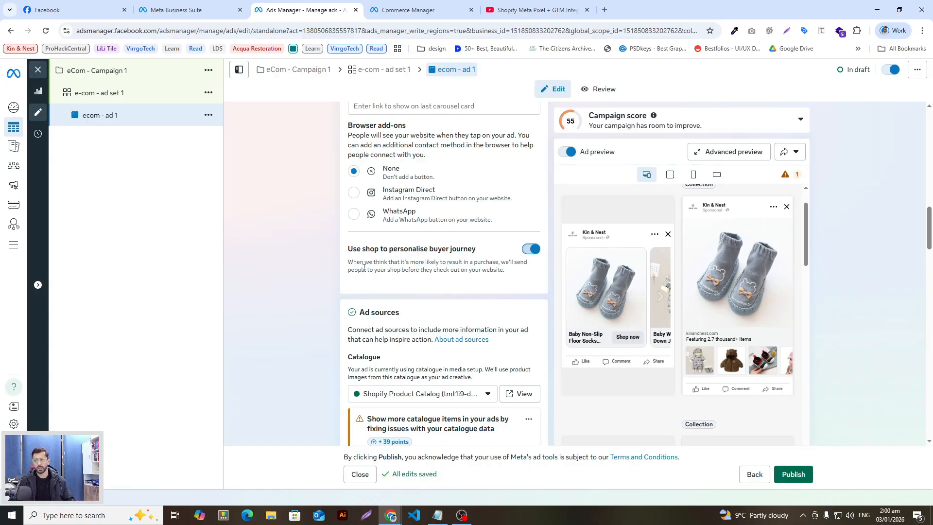
pyautogui.moveTo(349, 263); pyautogui.dragTo(457, 264)
pyautogui.click(458, 268)
pyautogui.scroll(-2, 302, 275)
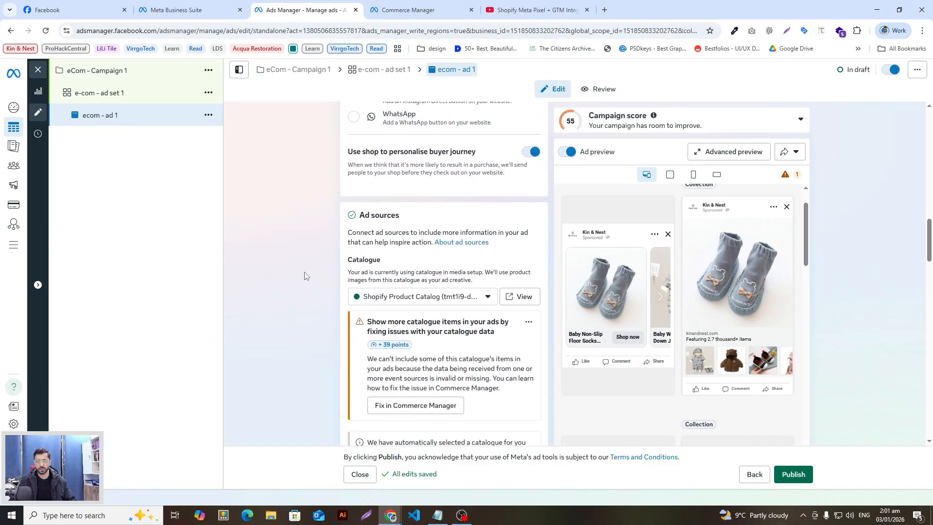
pyautogui.scroll(1, 343, 260)
pyautogui.scroll(-2, 319, 257)
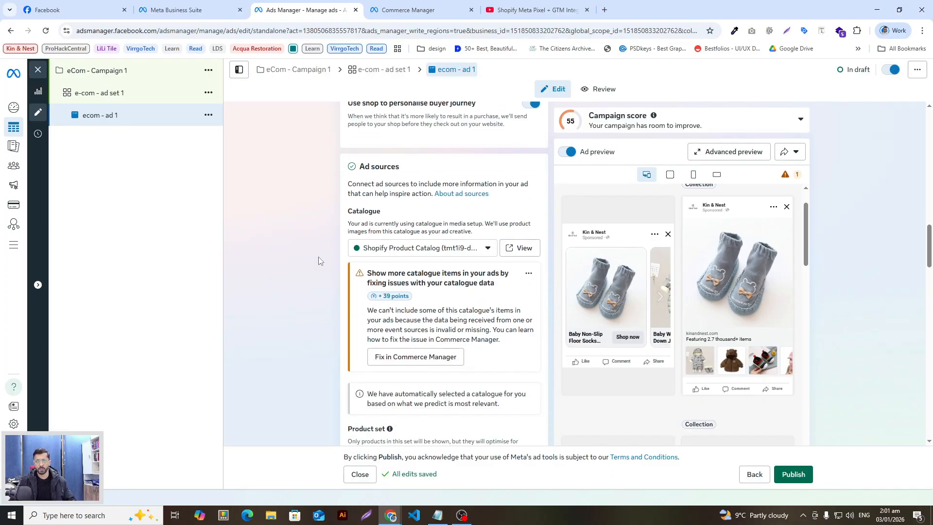
# Keep the Shopify Product Catalog as the ad's catalogue source
pyautogui.scroll(-1, 319, 261)
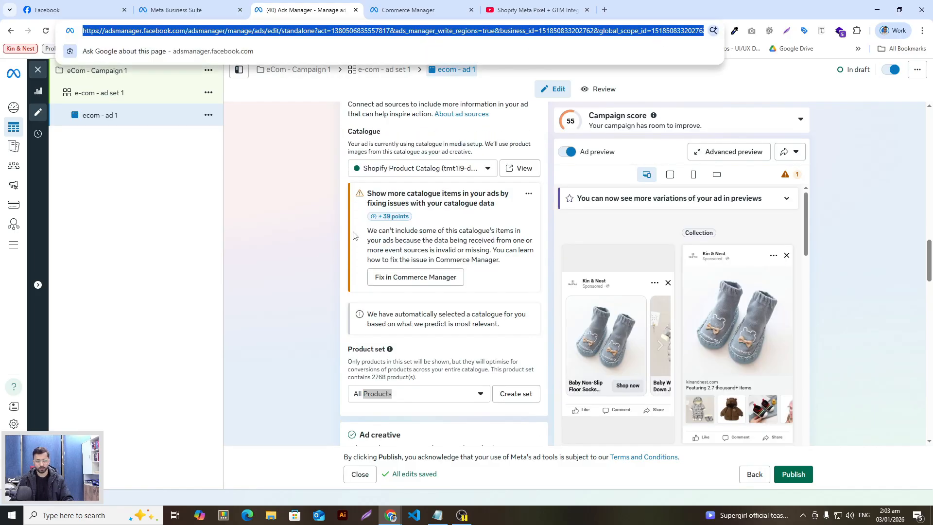
pyautogui.click(295, 230)
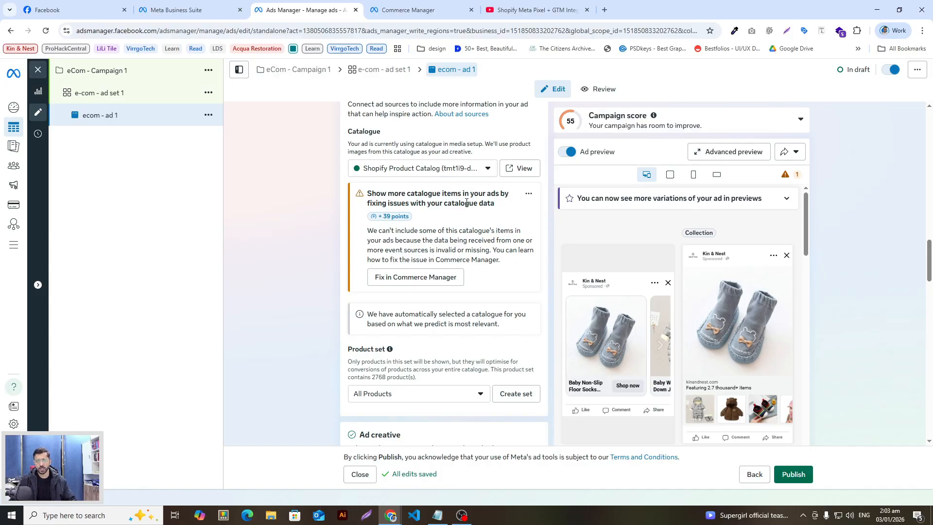
pyautogui.click(444, 174)
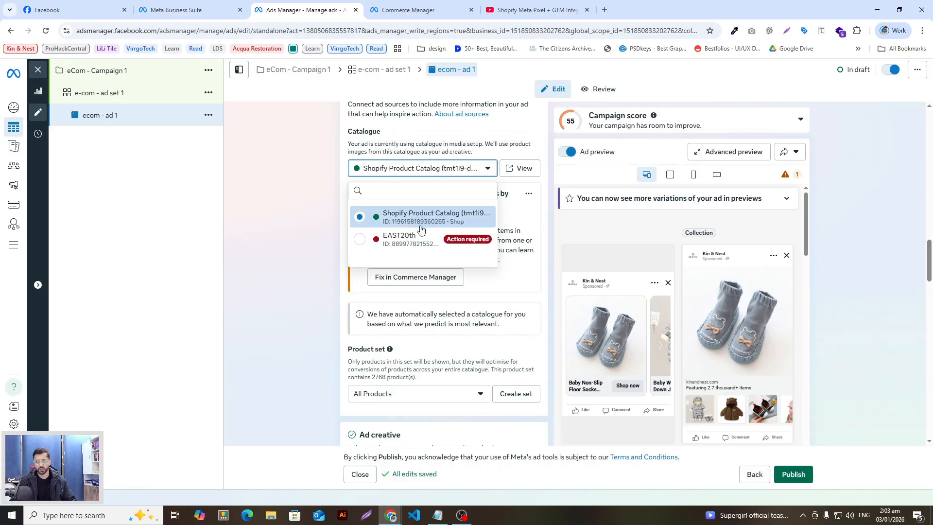
pyautogui.click(293, 226)
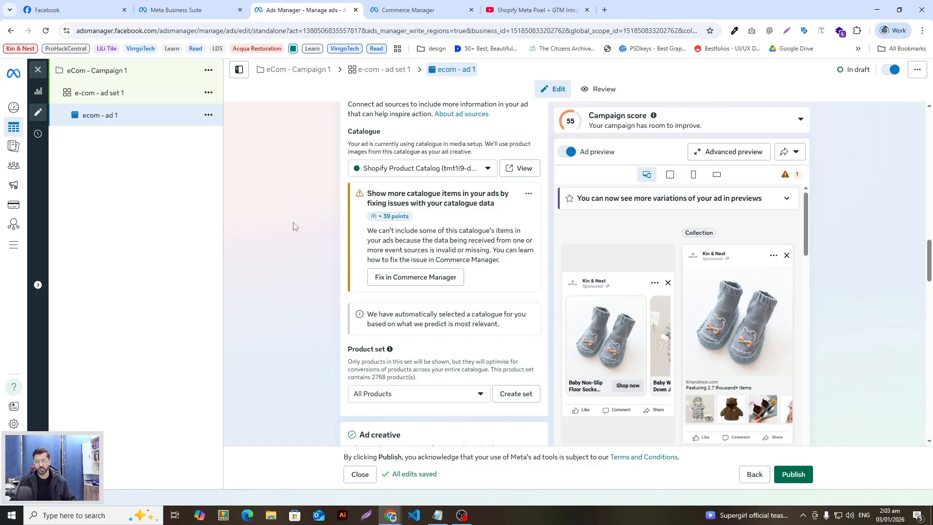
pyautogui.click(427, 171)
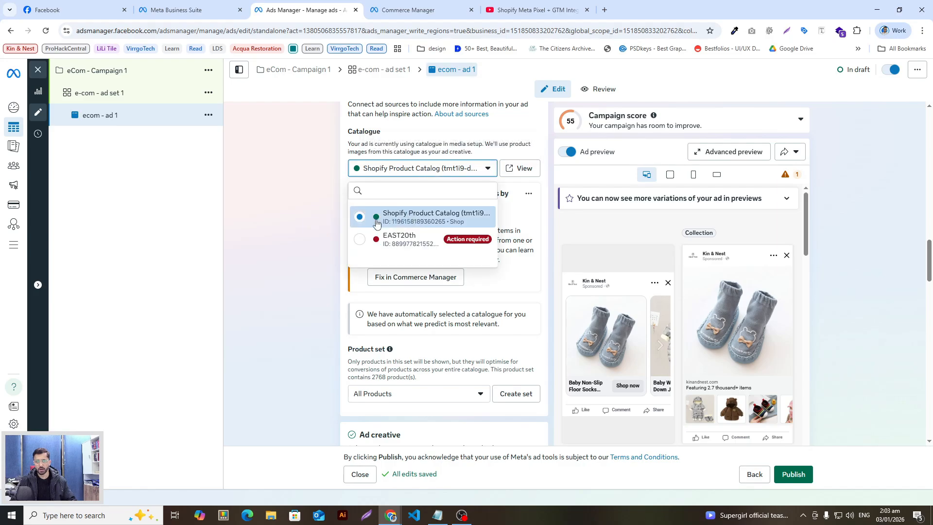
pyautogui.click(291, 236)
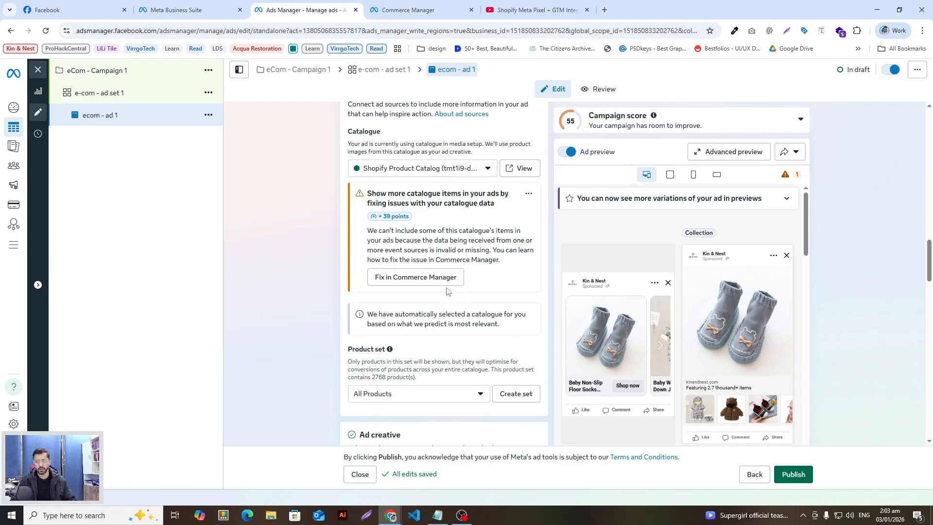
# Show the available product sets in the All Products dropdown
pyautogui.scroll(-1, 447, 290)
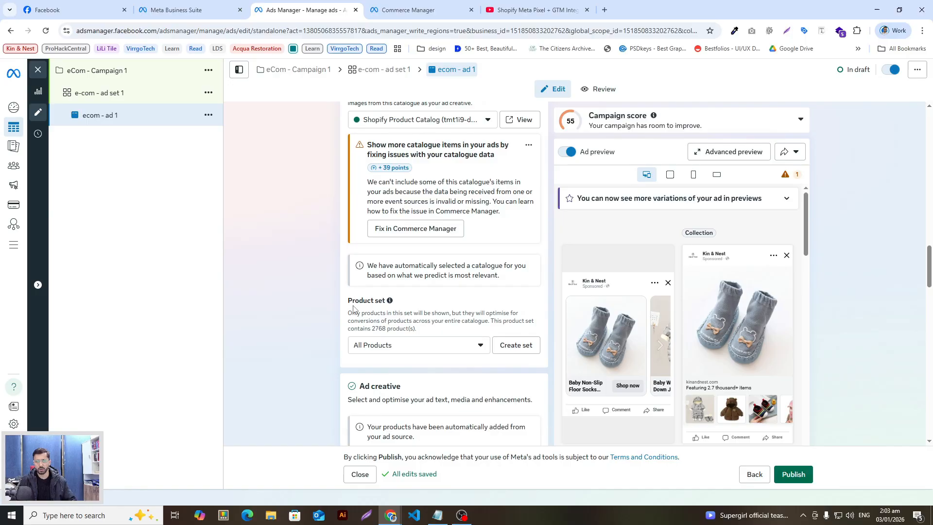
pyautogui.click(433, 346)
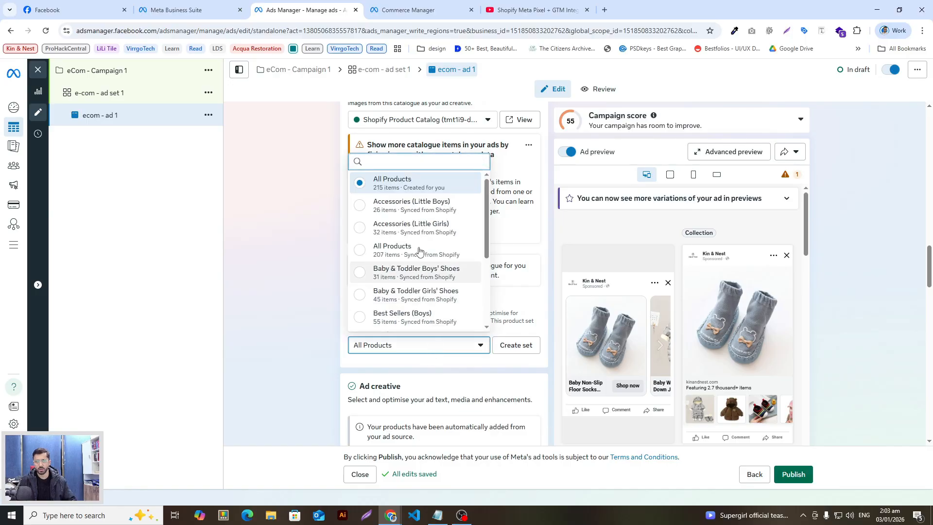
pyautogui.moveTo(415, 223)
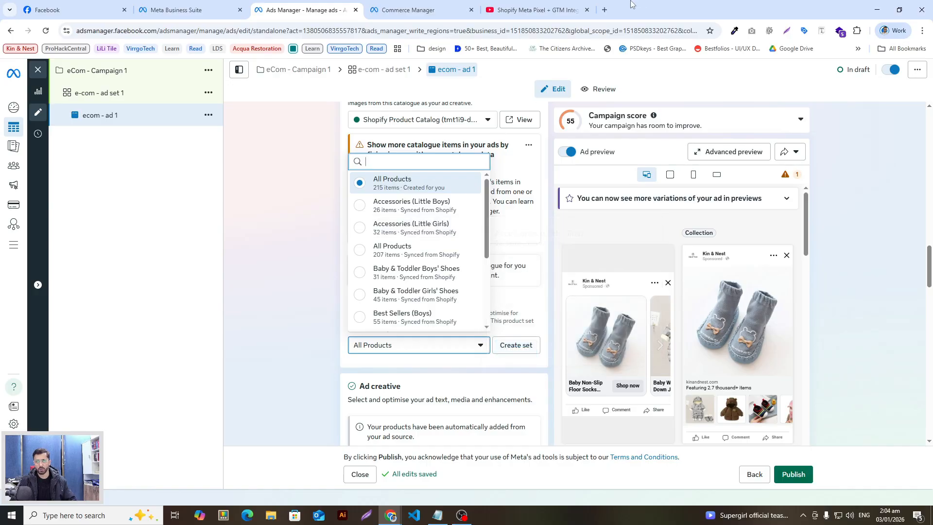
# Load kinandnest.com in a new tab, browse its Shop categories, then return to Ads Manager
pyautogui.click(604, 10)
pyautogui.write('ki')
pyautogui.press('Return')
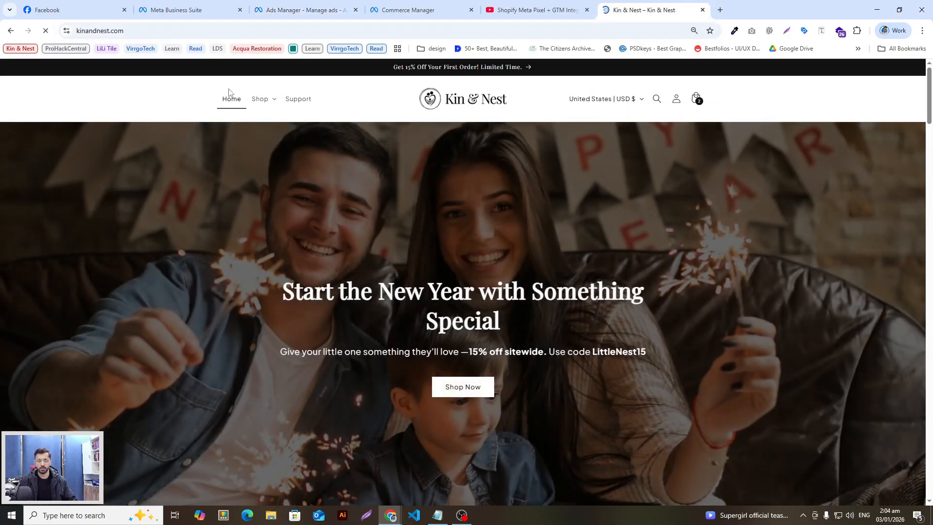
pyautogui.click(261, 99)
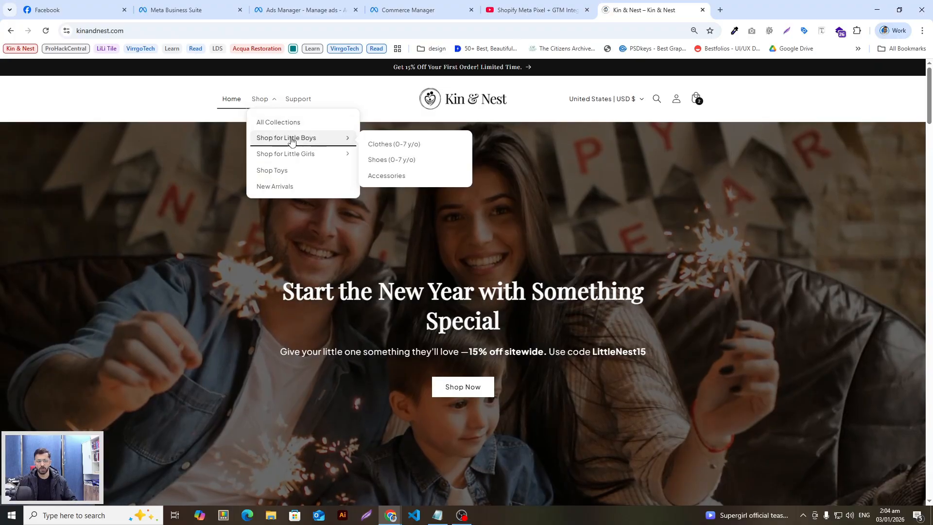
pyautogui.moveTo(340, 154)
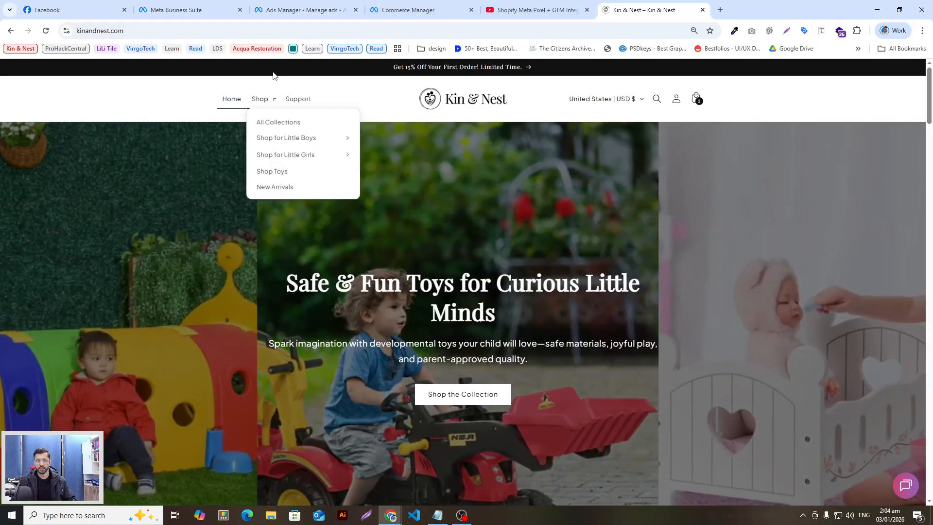
pyautogui.click(306, 10)
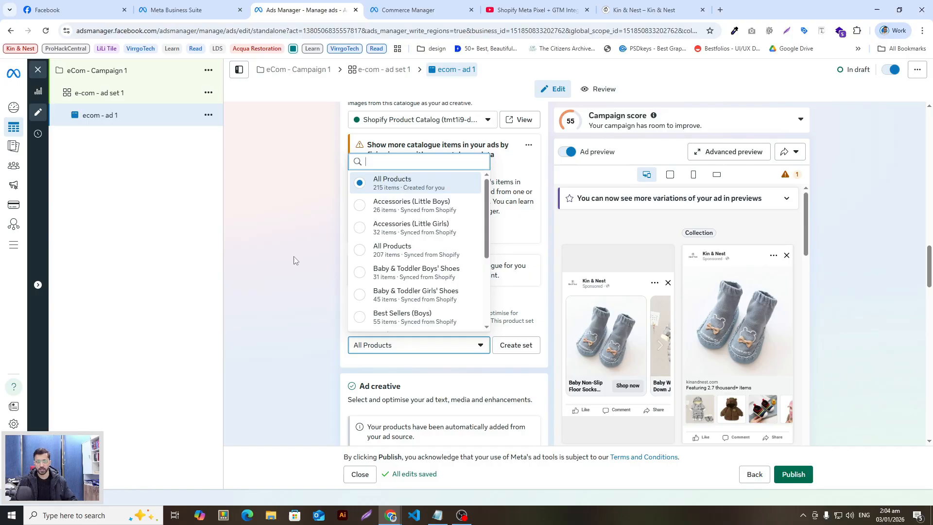
pyautogui.click(298, 268)
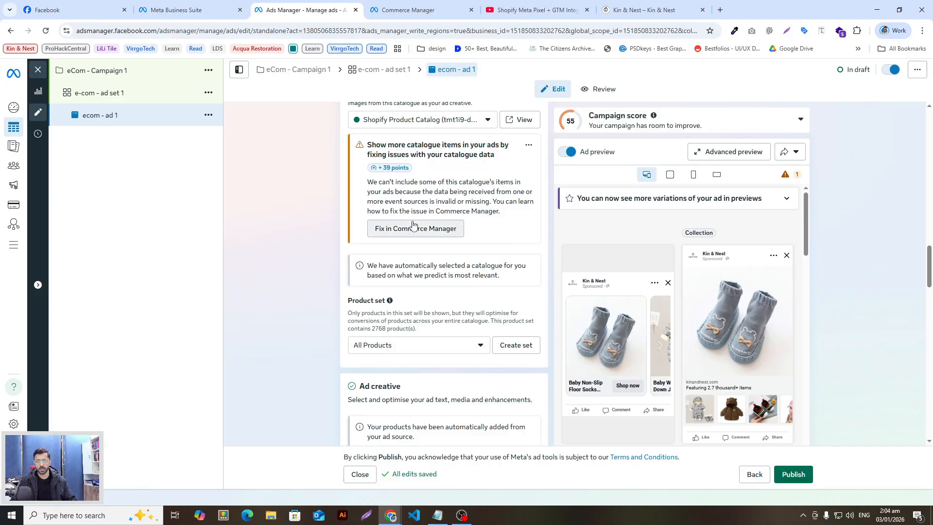
pyautogui.scroll(1, 416, 225)
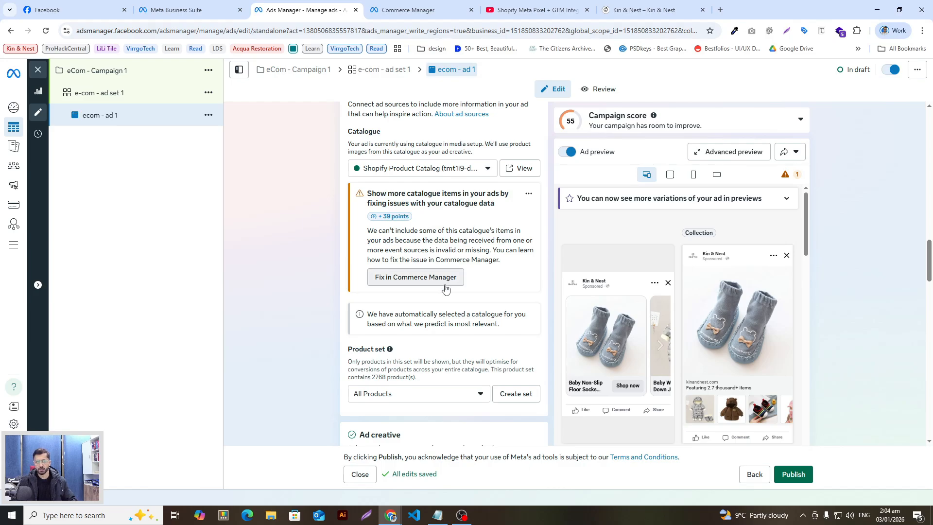
pyautogui.scroll(-1, 428, 292)
pyautogui.click(442, 349)
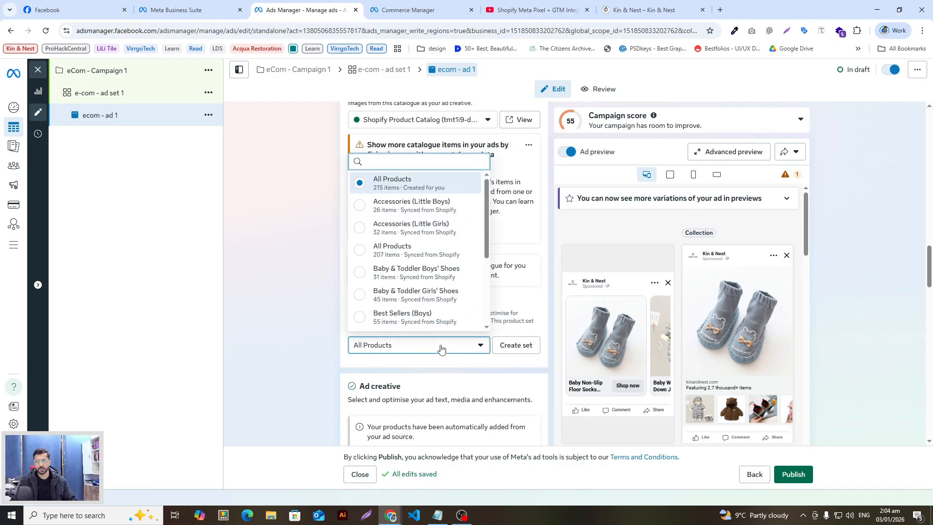
pyautogui.click(306, 349)
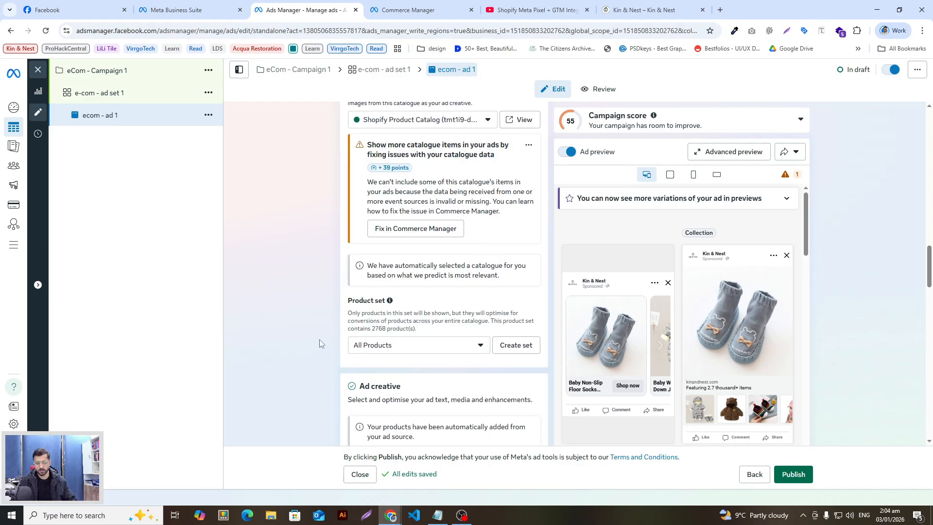
pyautogui.click(430, 349)
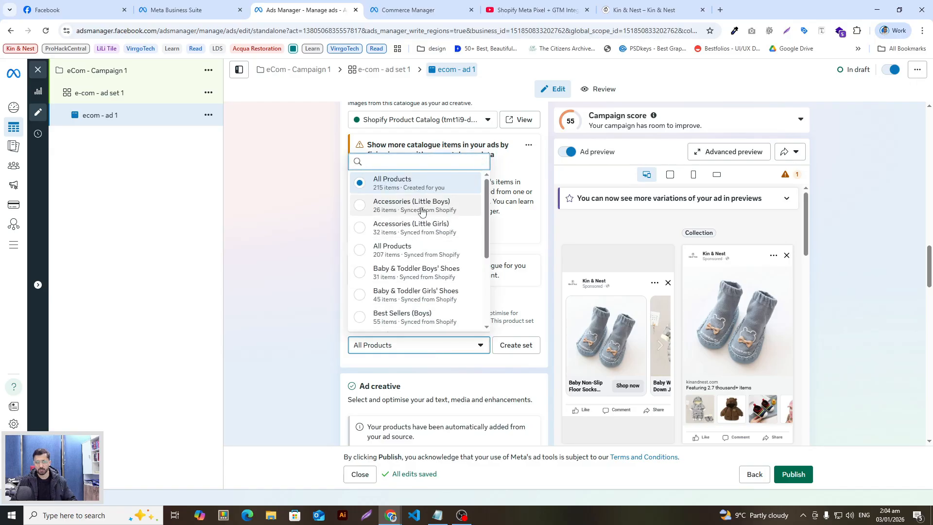
pyautogui.scroll(-2, 418, 267)
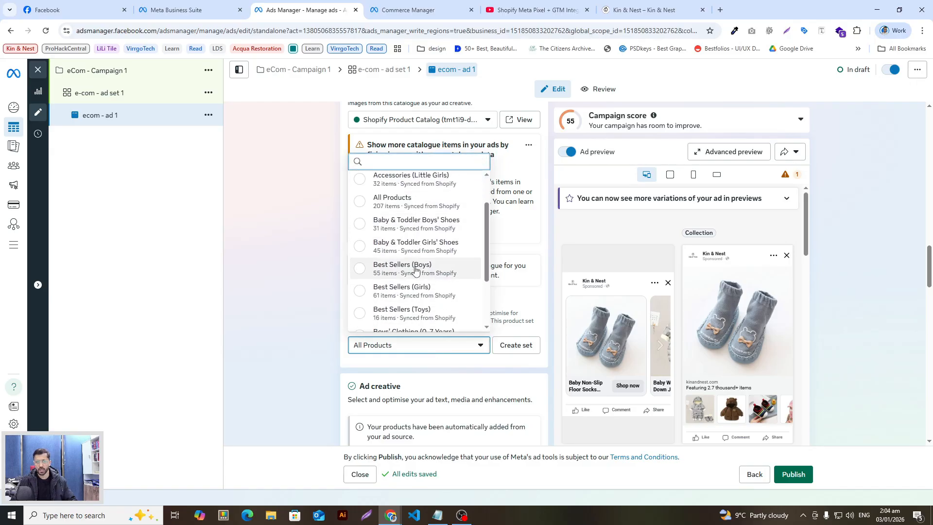
pyautogui.scroll(2, 418, 287)
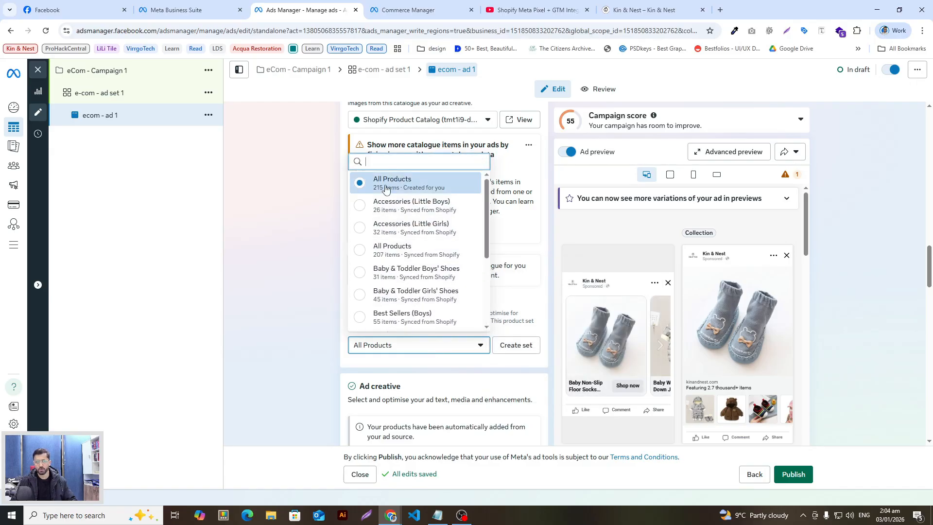
pyautogui.scroll(-3, 398, 277)
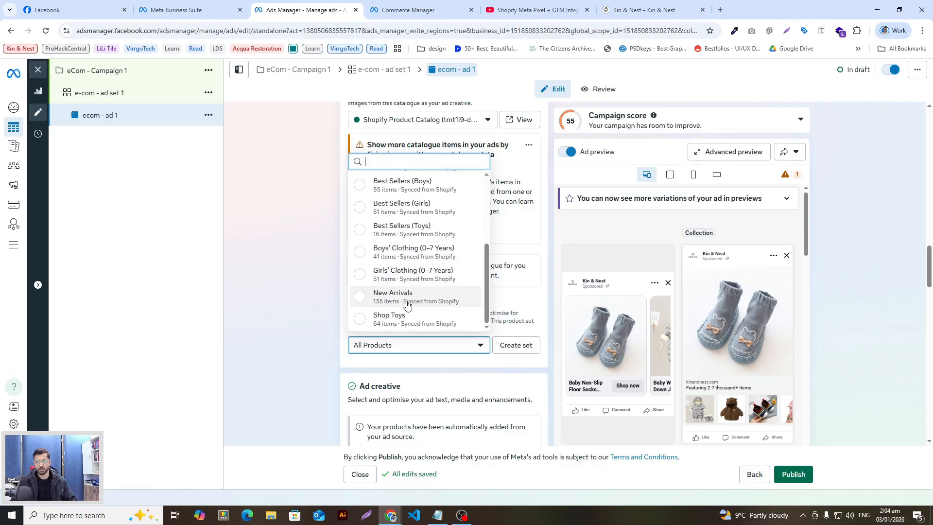
pyautogui.moveTo(421, 313)
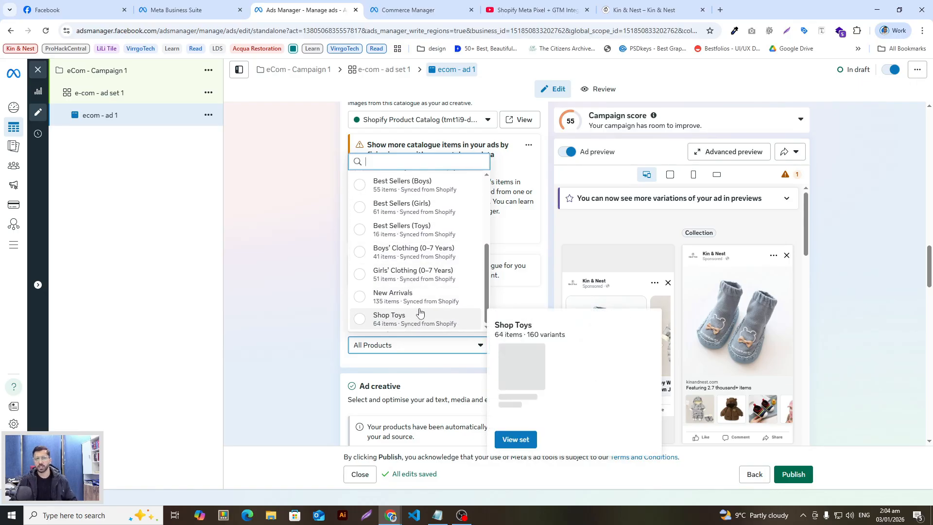
pyautogui.moveTo(414, 289)
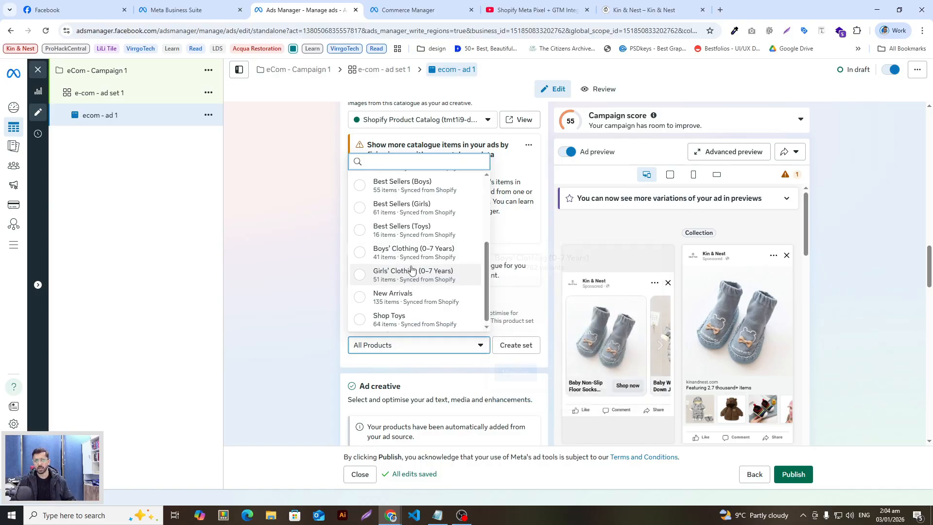
pyautogui.scroll(3, 404, 267)
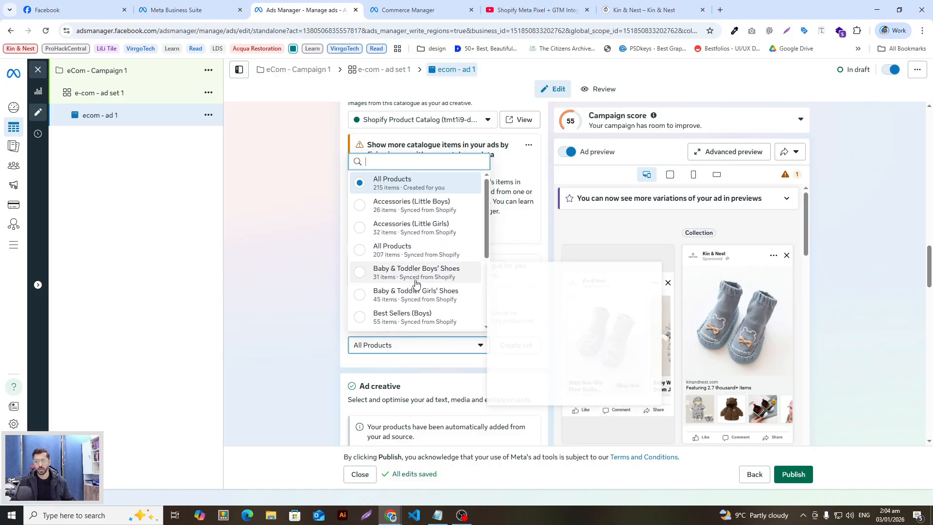
pyautogui.moveTo(378, 224)
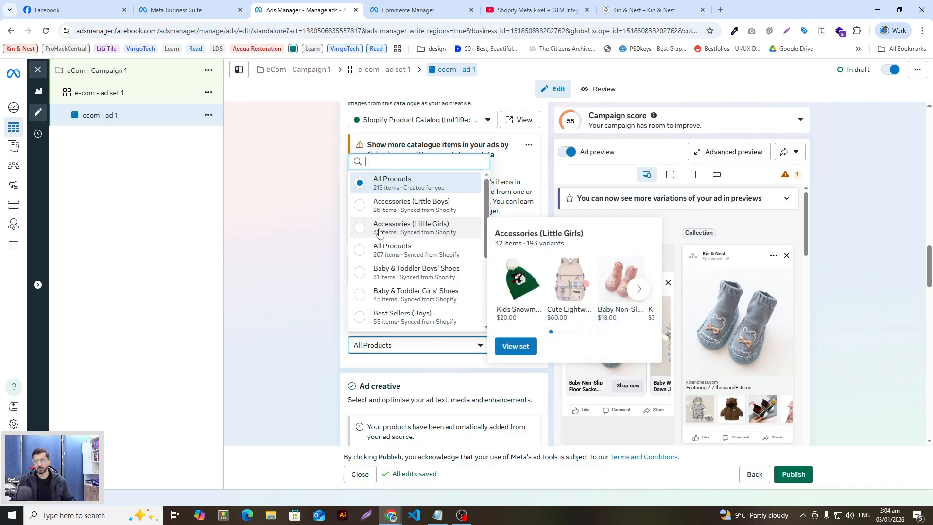
pyautogui.click(314, 244)
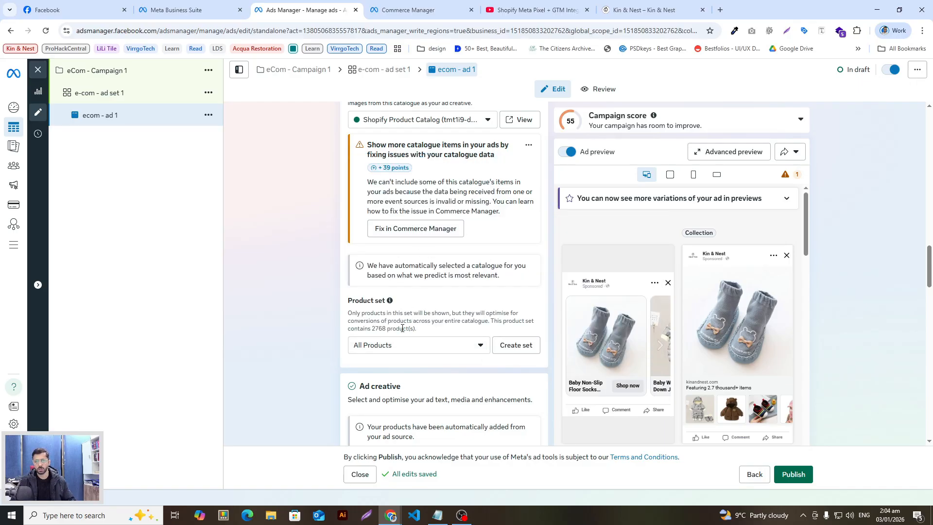
pyautogui.click(410, 350)
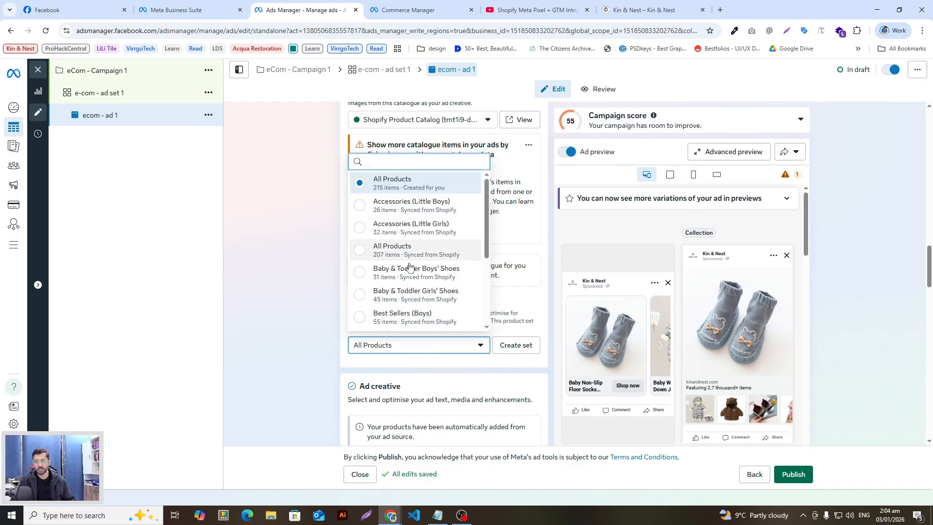
pyautogui.click(301, 331)
pyautogui.scroll(-2, 307, 331)
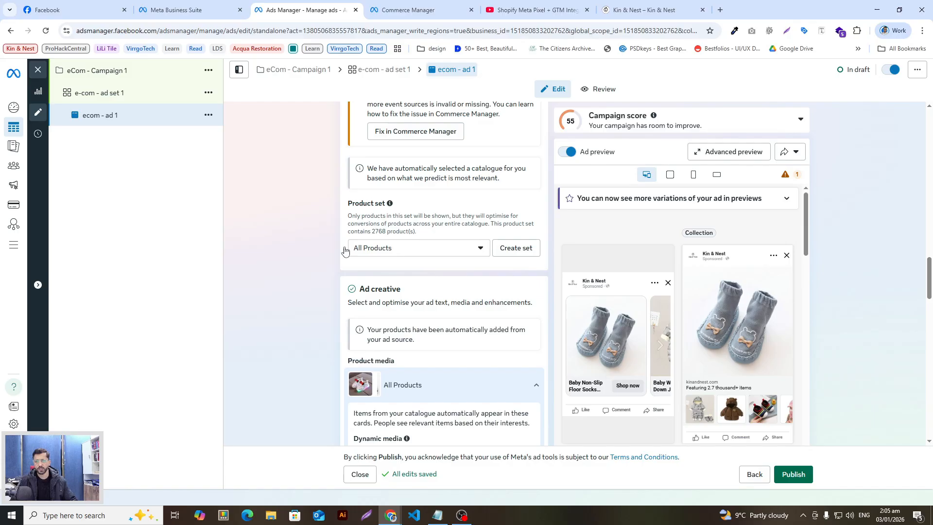
# Expand the All Products product media settings
pyautogui.scroll(-1, 275, 273)
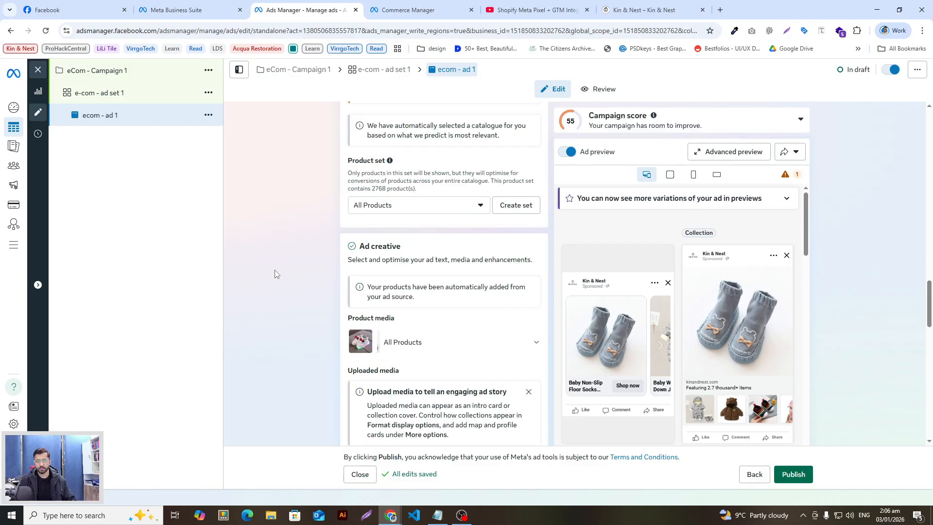
pyautogui.scroll(-1, 374, 282)
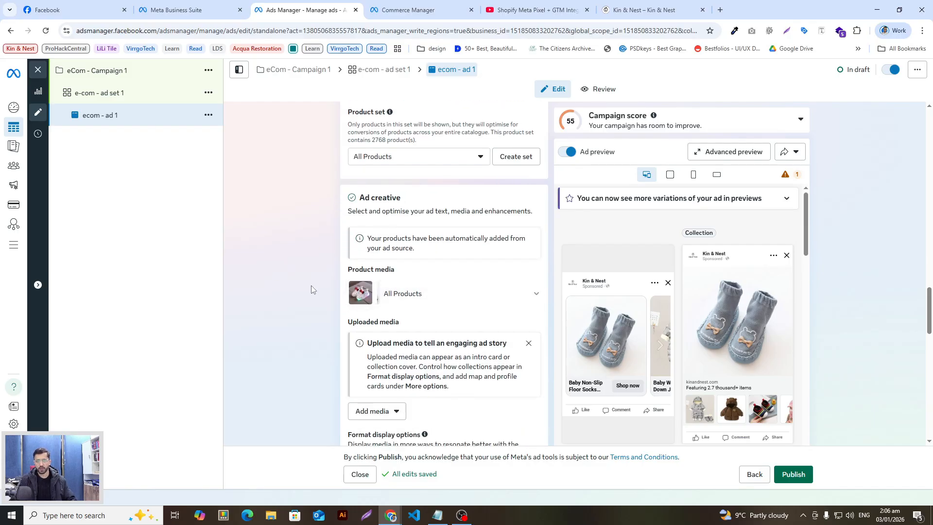
pyautogui.scroll(-1, 311, 285)
pyautogui.click(484, 258)
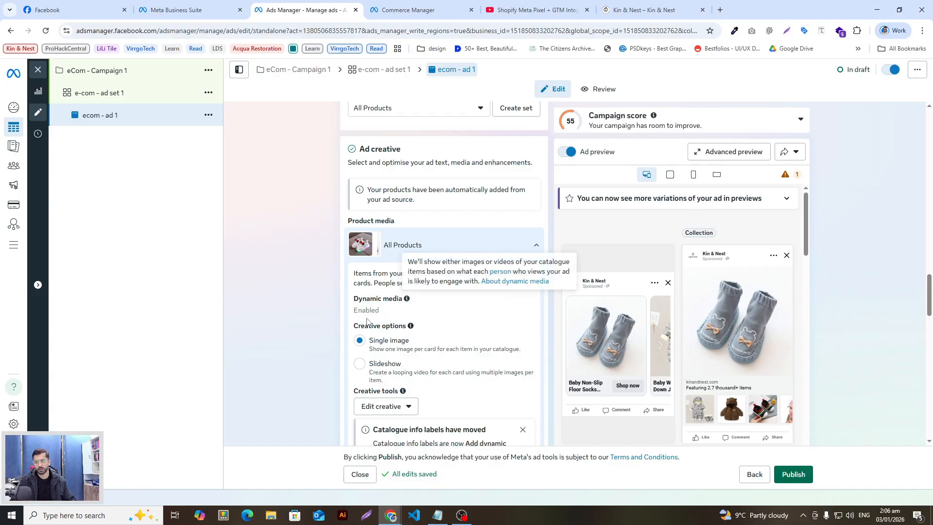
pyautogui.scroll(-1, 373, 355)
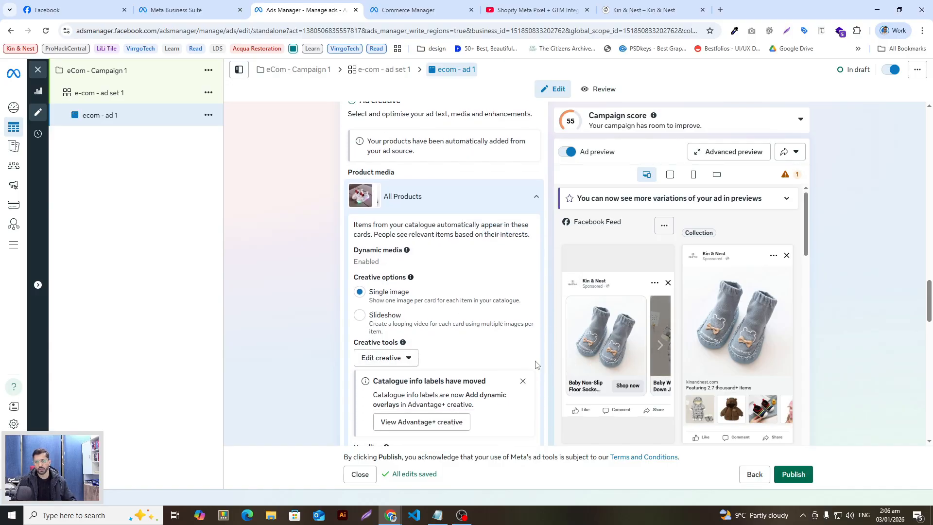
# Step through several products in the Facebook Feed preview carousel
pyautogui.click(660, 346)
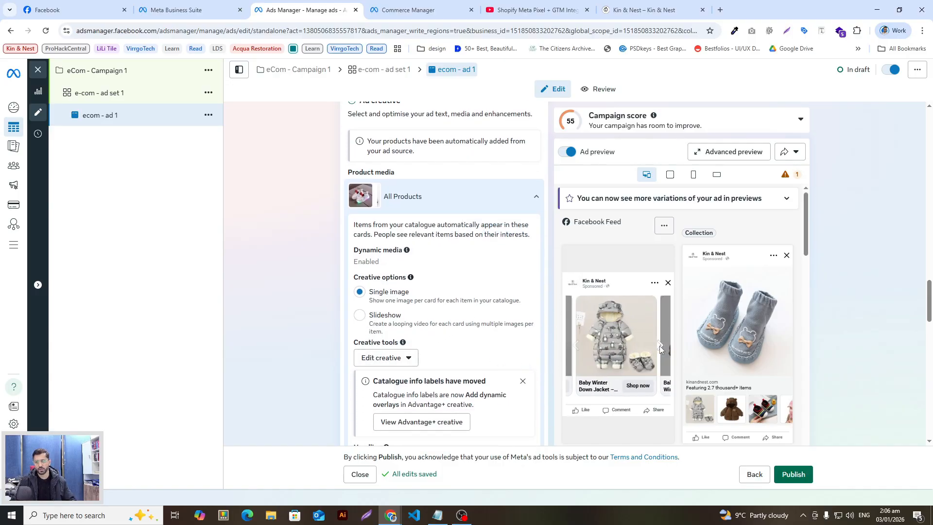
pyautogui.moveTo(656, 354)
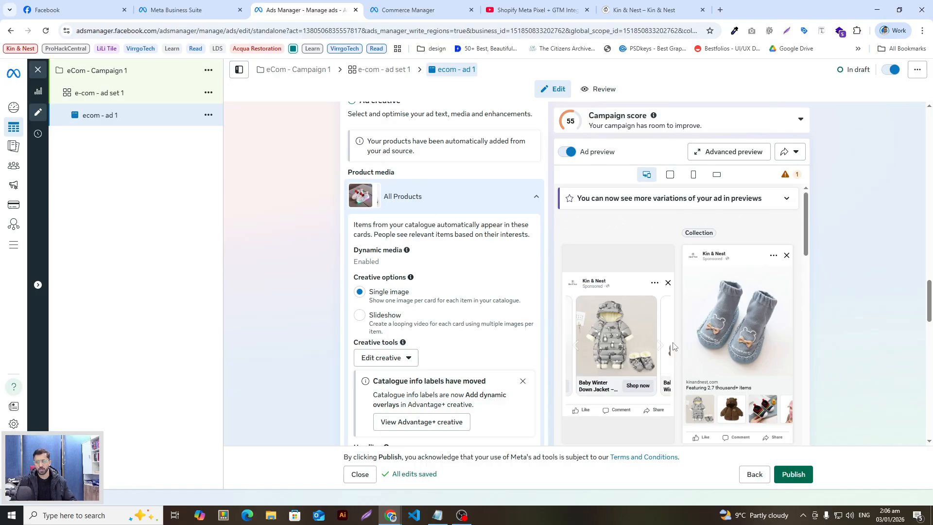
pyautogui.click(660, 346)
pyautogui.click(660, 347)
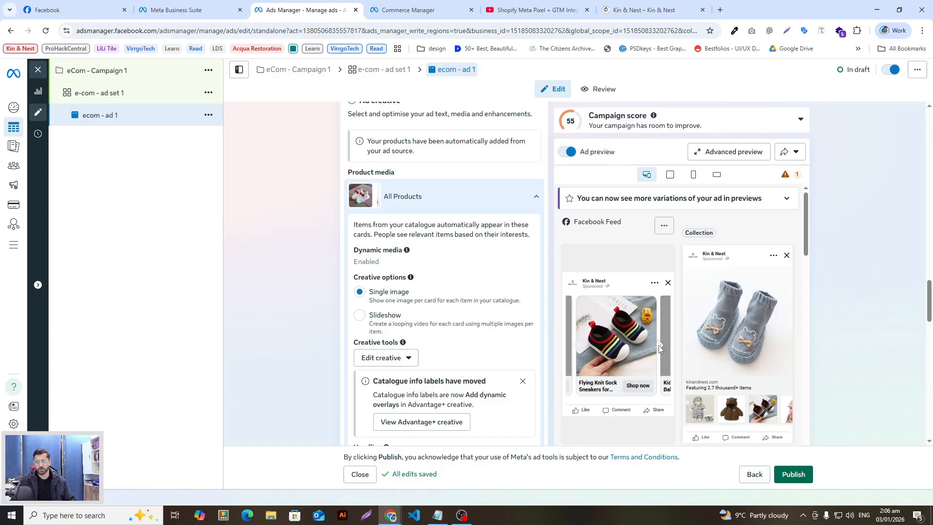
pyautogui.click(659, 346)
pyautogui.click(660, 346)
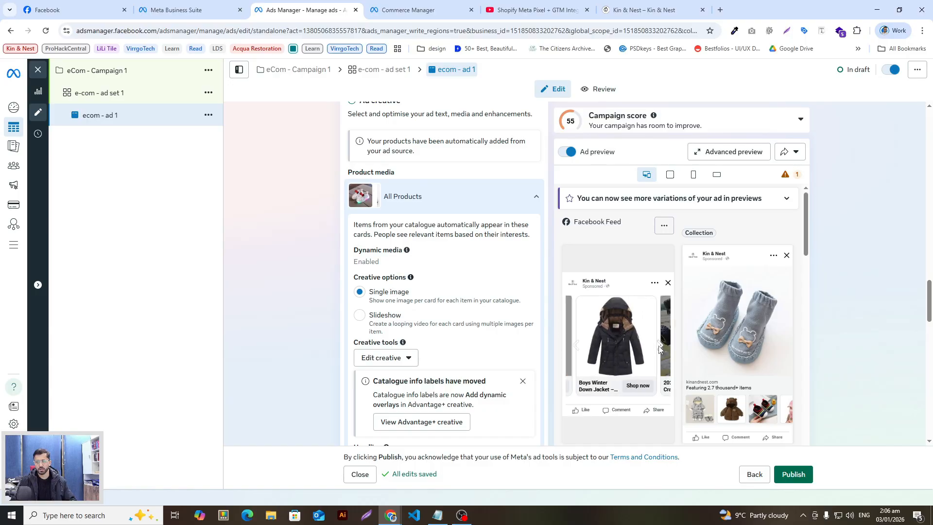
pyautogui.click(660, 347)
pyautogui.click(360, 316)
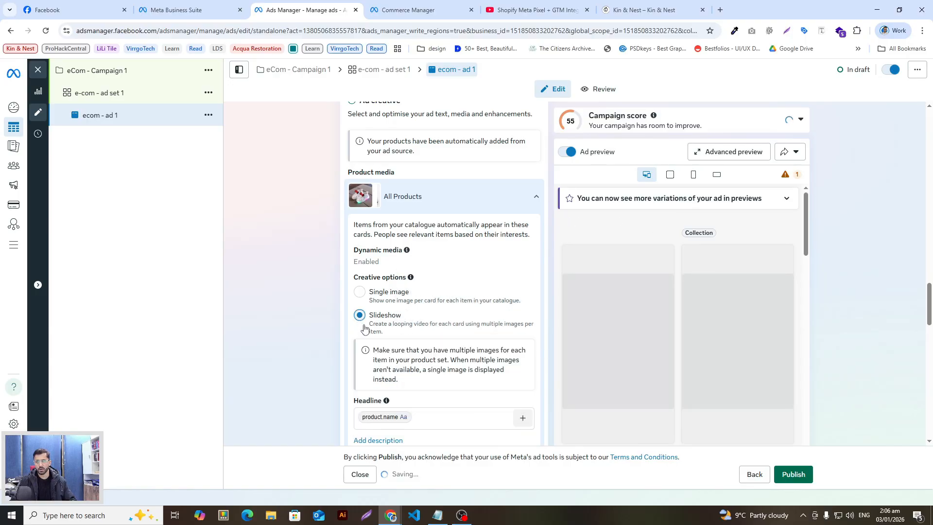
pyautogui.scroll(-1, 418, 315)
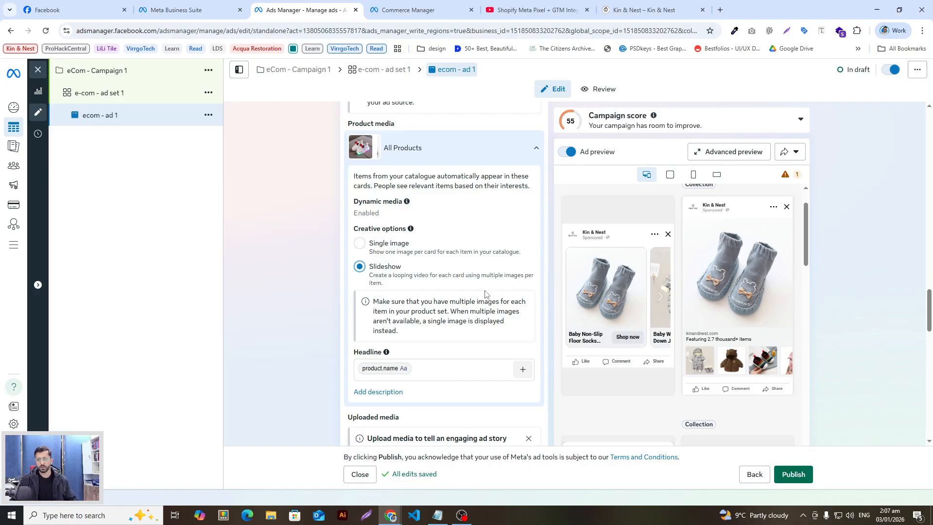
pyautogui.scroll(-2, 414, 330)
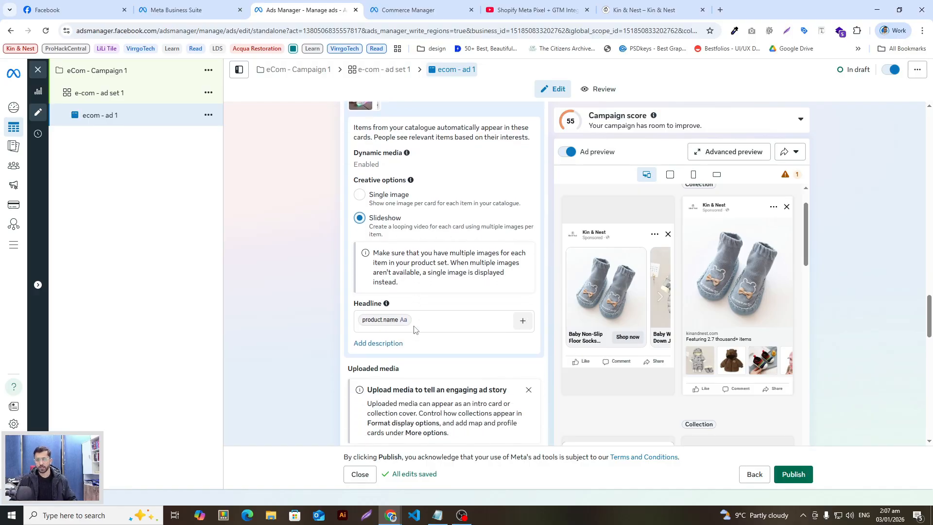
pyautogui.click(417, 270)
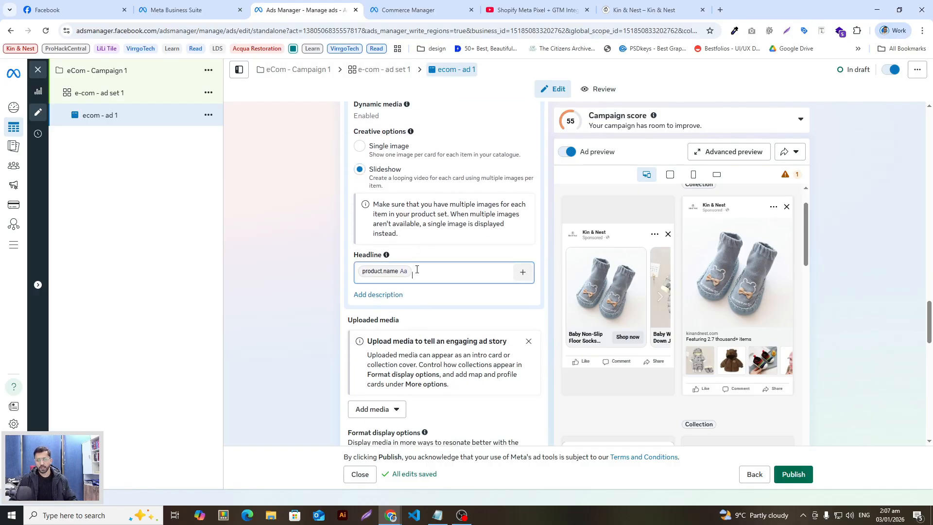
pyautogui.click(523, 271)
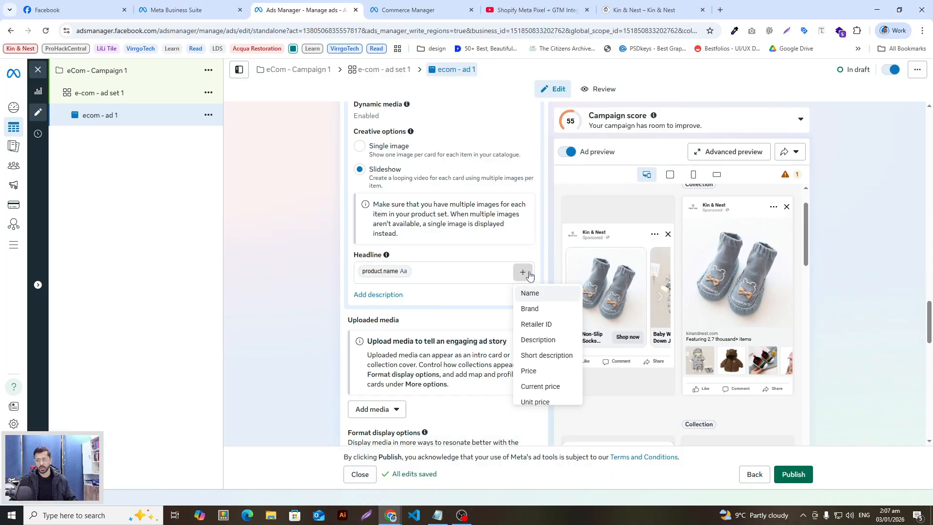
pyautogui.click(483, 273)
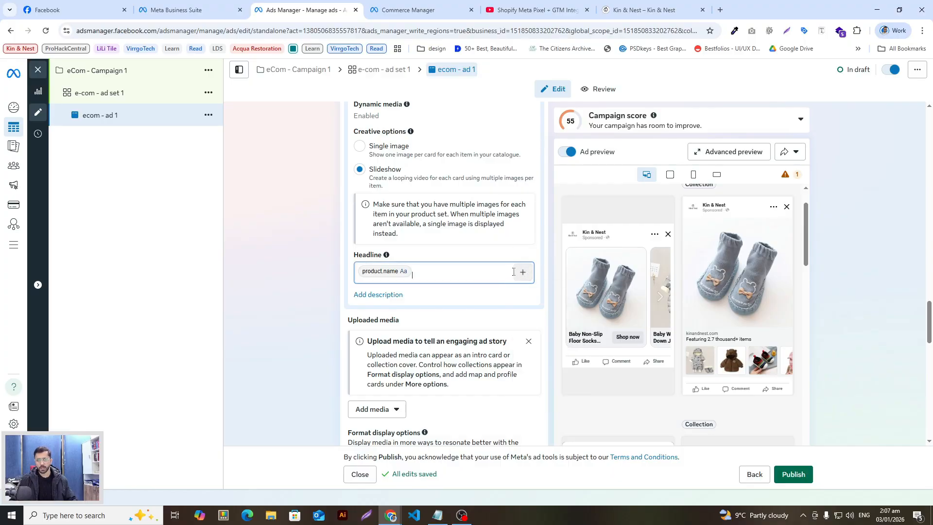
pyautogui.click(523, 273)
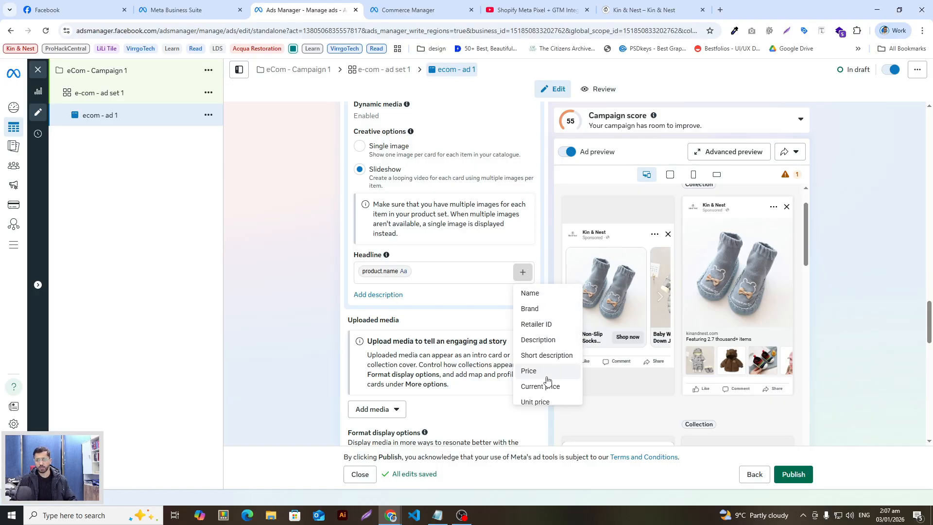
pyautogui.scroll(-1, 538, 381)
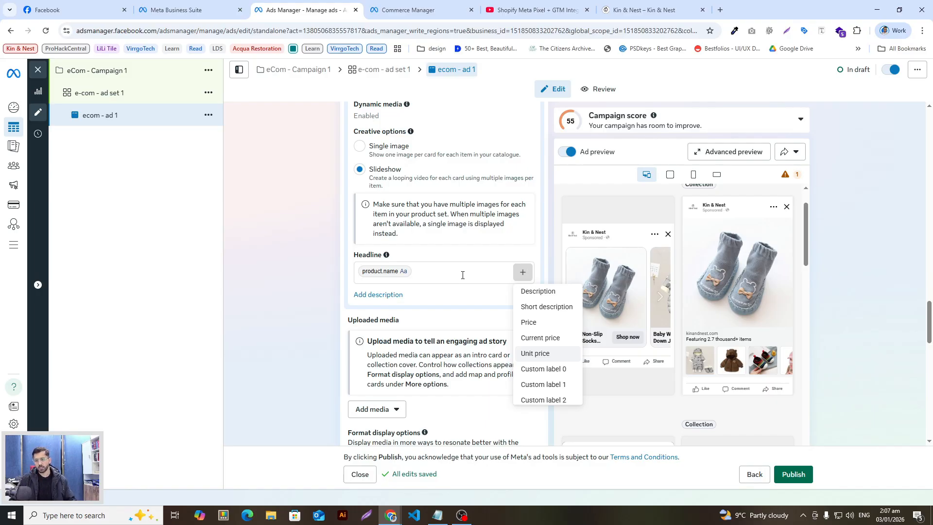
pyautogui.click(462, 275)
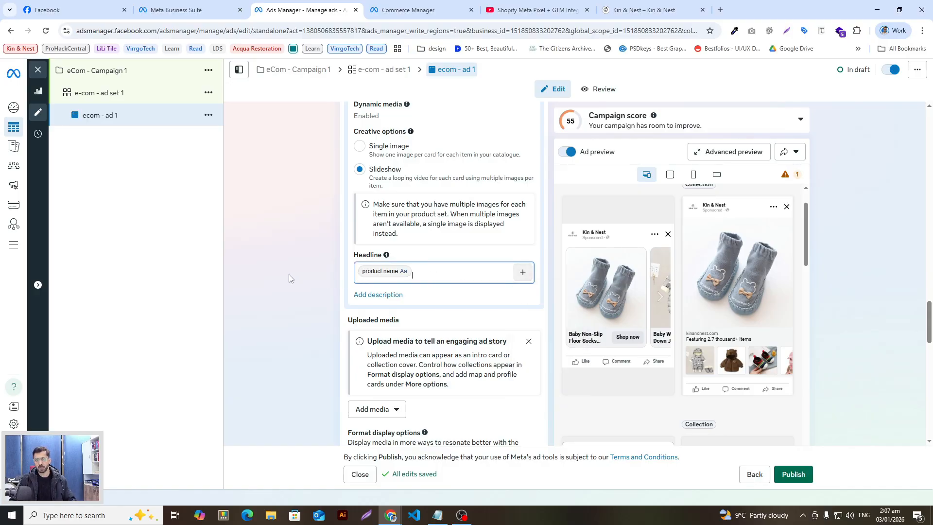
# In the Kin & Nest store's Shop Toys collection, open Children's Motorcycle 12V and select its title
pyautogui.click(646, 10)
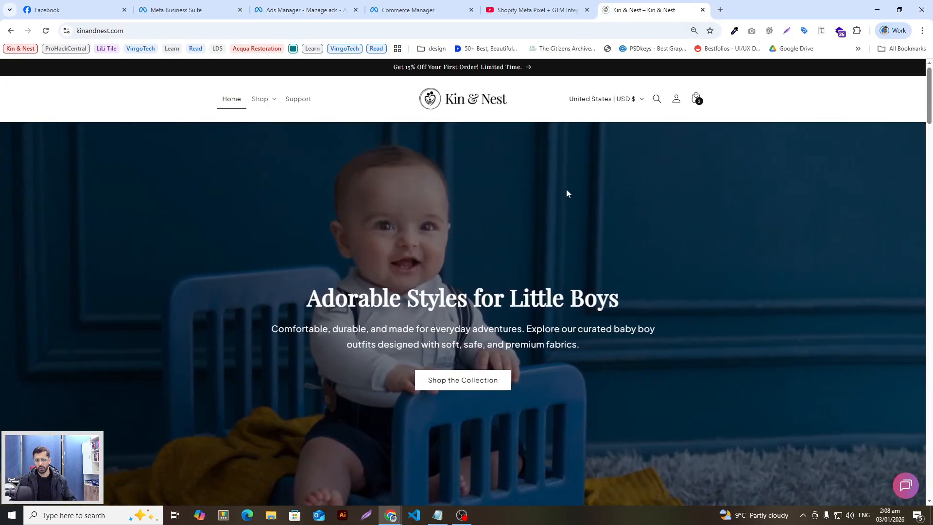
pyautogui.click(260, 100)
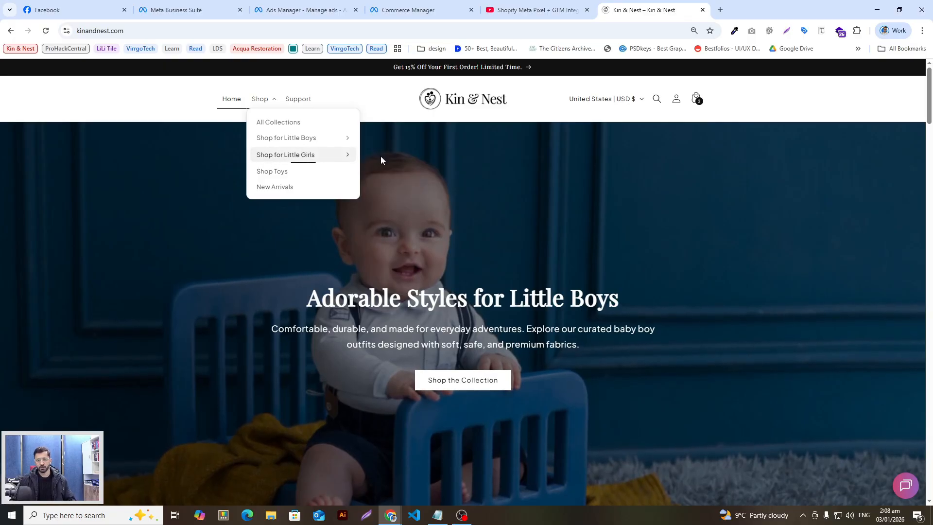
pyautogui.scroll(-3, 294, 258)
pyautogui.scroll(-7, 294, 264)
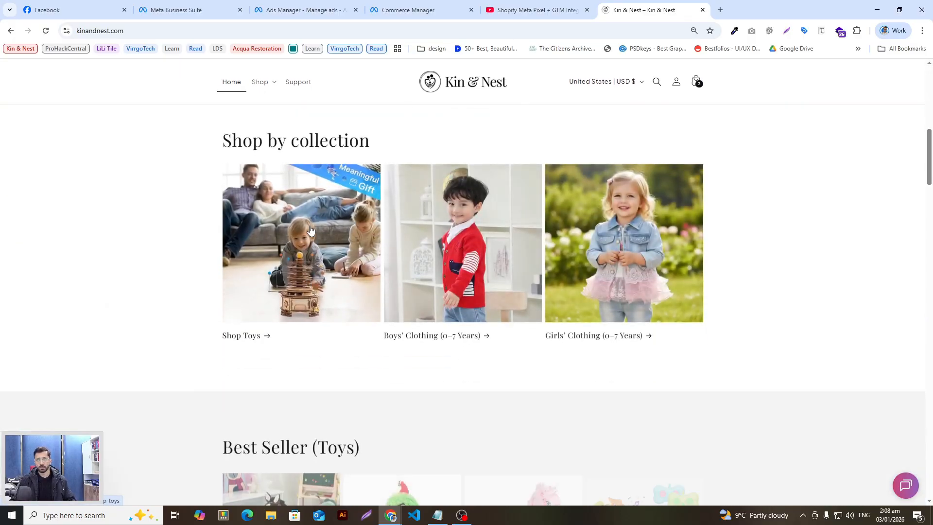
pyautogui.click(332, 254)
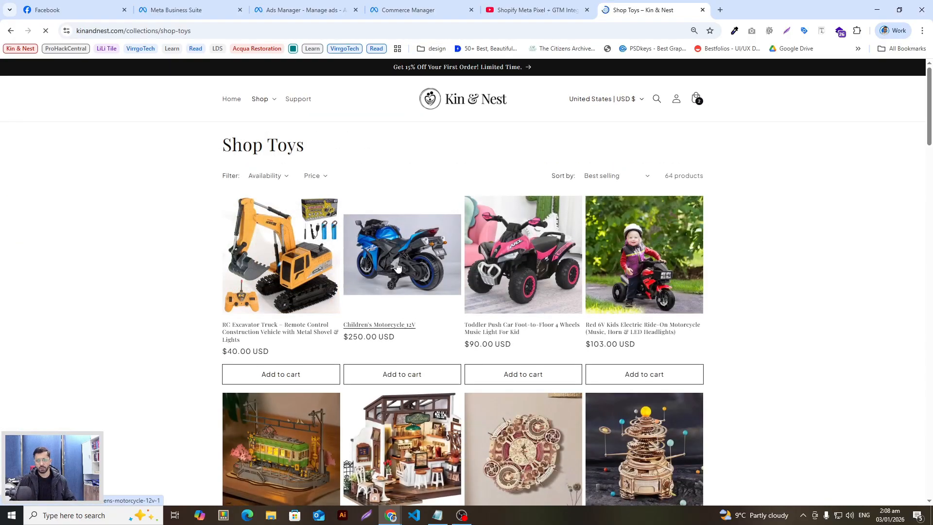
pyautogui.click(398, 268)
pyautogui.moveTo(573, 177); pyautogui.dragTo(517, 157)
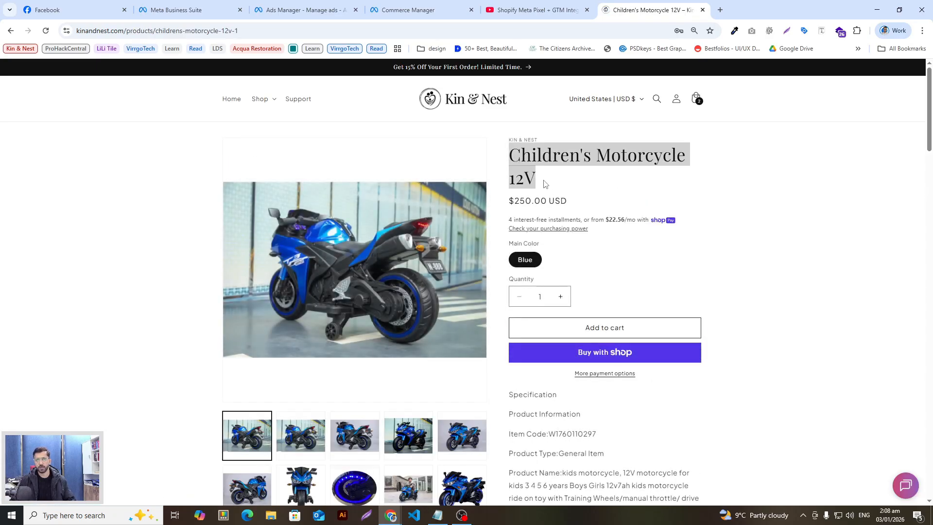
# Check the ad editor, clear the title selection on the motorcycle page, then return to the ad
pyautogui.click(403, 10)
pyautogui.click(289, 9)
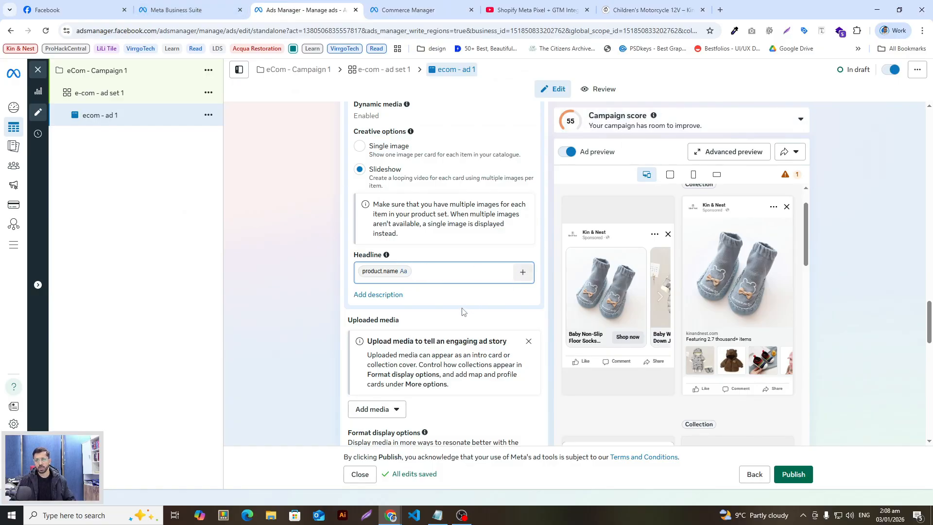
pyautogui.click(627, 11)
pyautogui.scroll(-7, 371, 285)
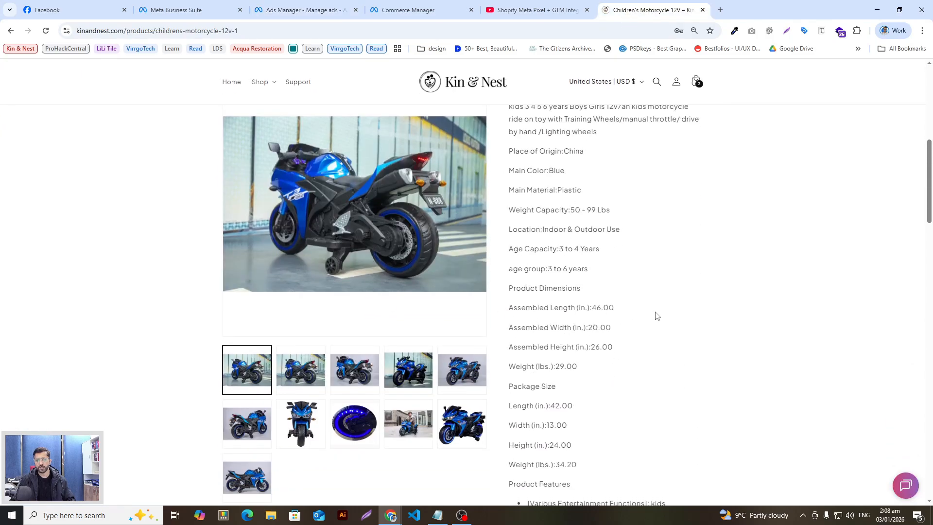
pyautogui.scroll(8, 655, 316)
pyautogui.click(767, 239)
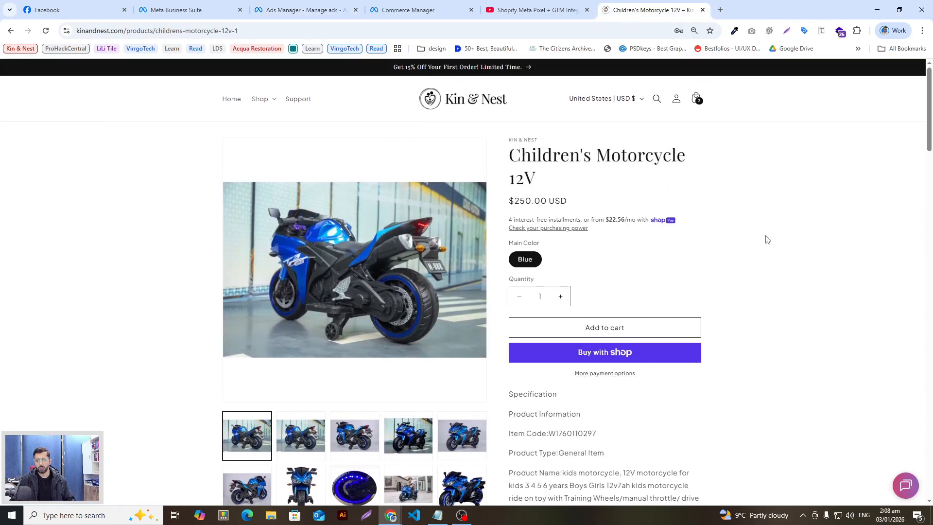
pyautogui.scroll(-4, 766, 238)
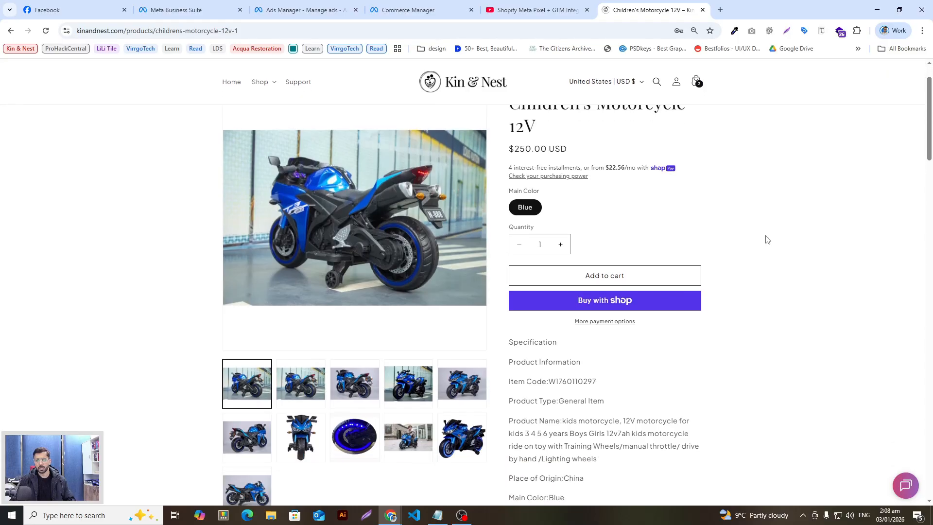
pyautogui.scroll(4, 729, 237)
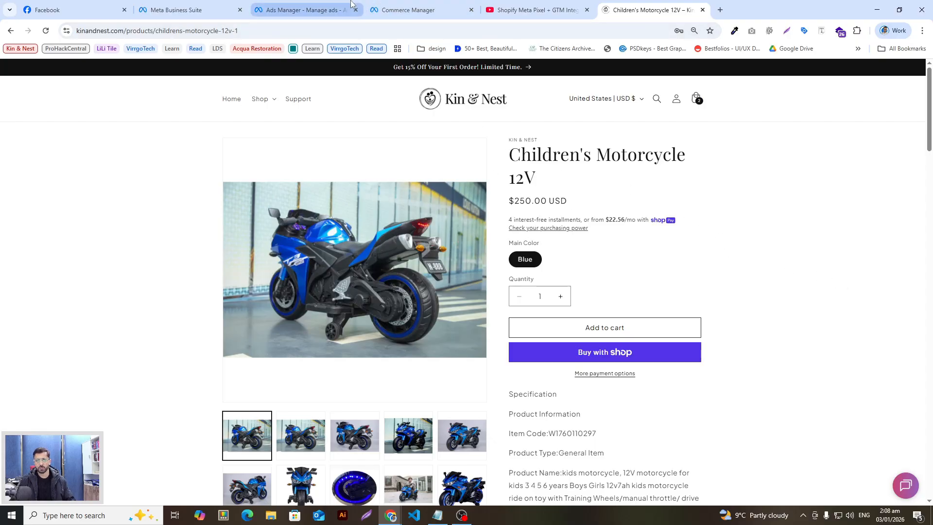
pyautogui.click(340, 11)
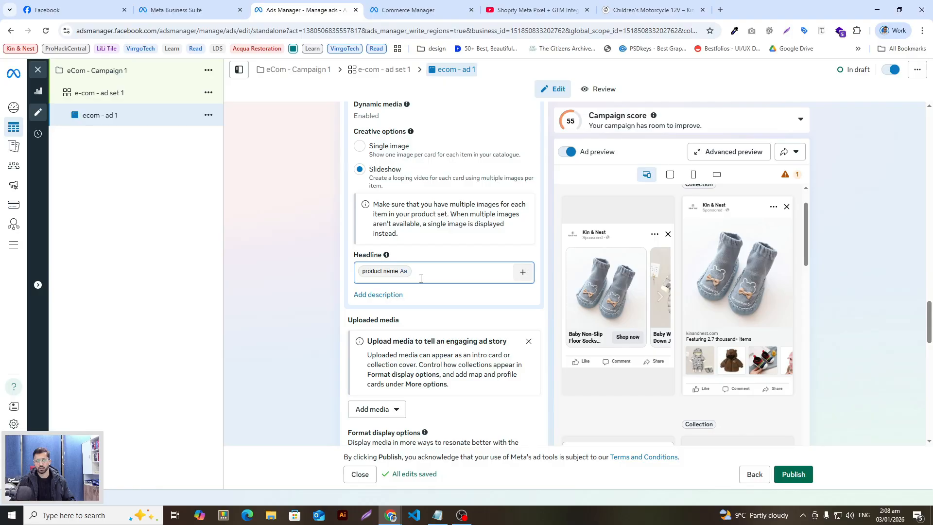
# Insert the catalogue Description field into the ad's primary text, then return to the motorcycle product page
pyautogui.click(487, 271)
pyautogui.scroll(-2, 462, 337)
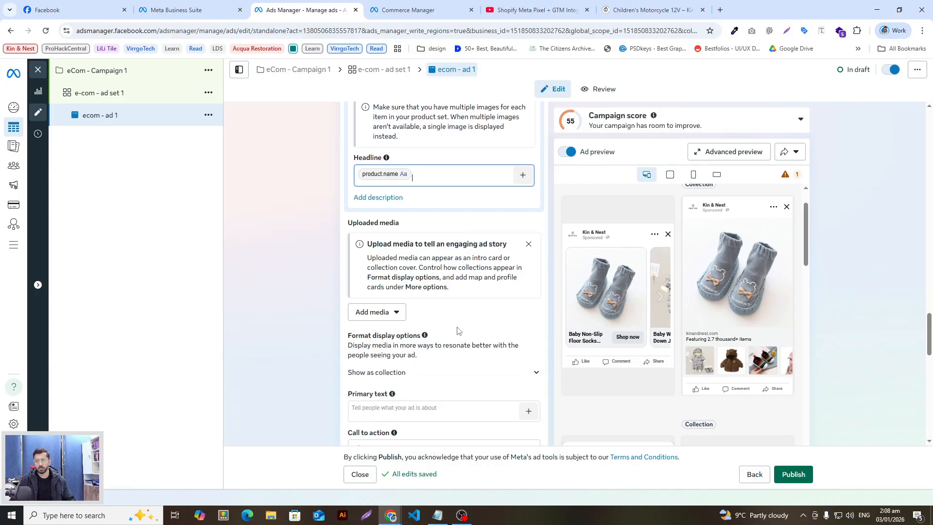
pyautogui.scroll(-2, 457, 331)
pyautogui.click(436, 314)
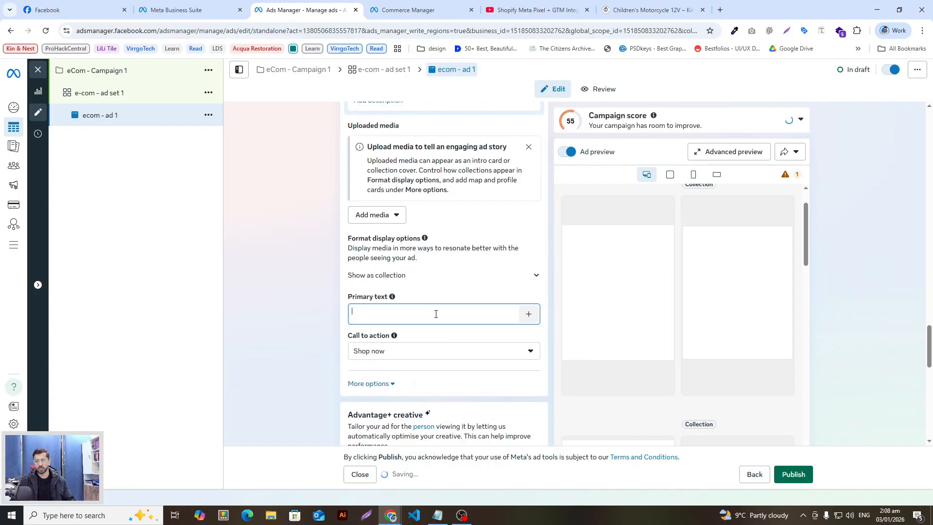
pyautogui.click(529, 314)
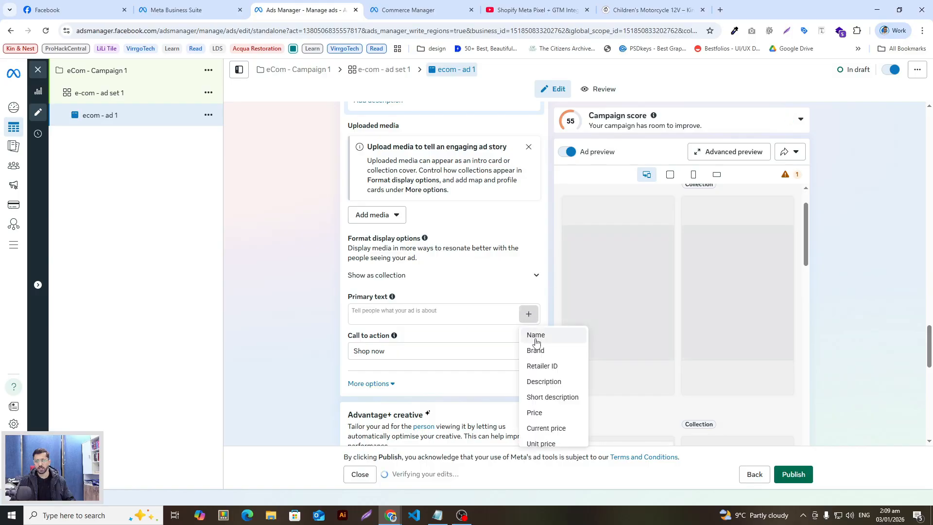
pyautogui.click(554, 383)
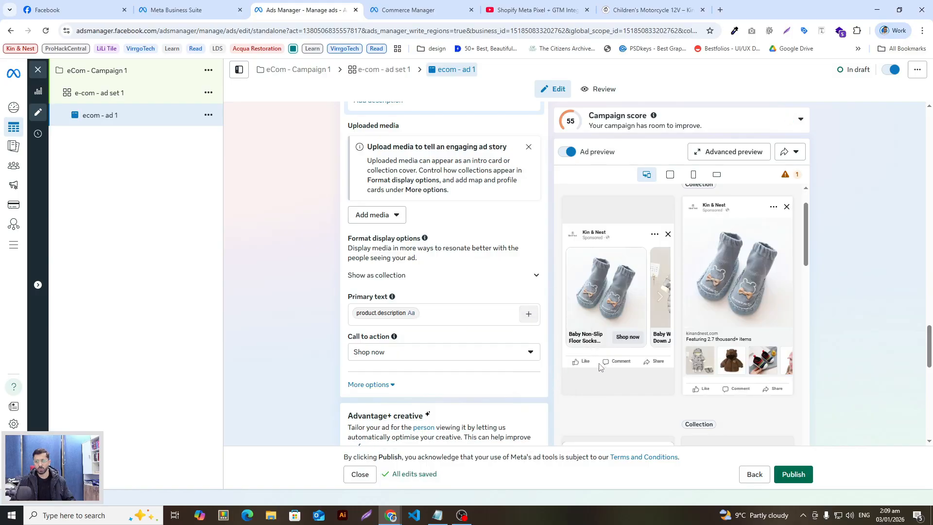
pyautogui.click(651, 10)
pyautogui.scroll(-5, 644, 328)
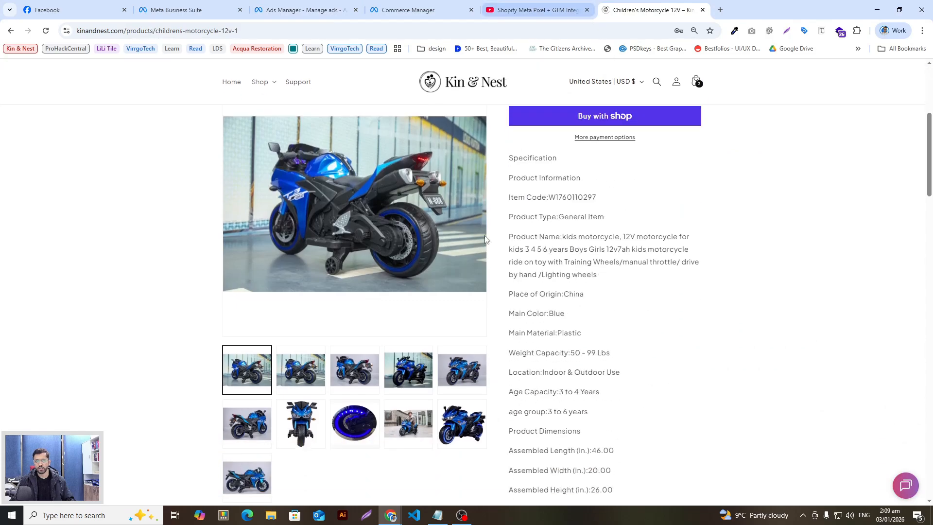
# From the store home page, open the red 12V Kids Ride-On Motorcycle ($310.00) and select its description
pyautogui.scroll(5, 488, 241)
pyautogui.click(260, 99)
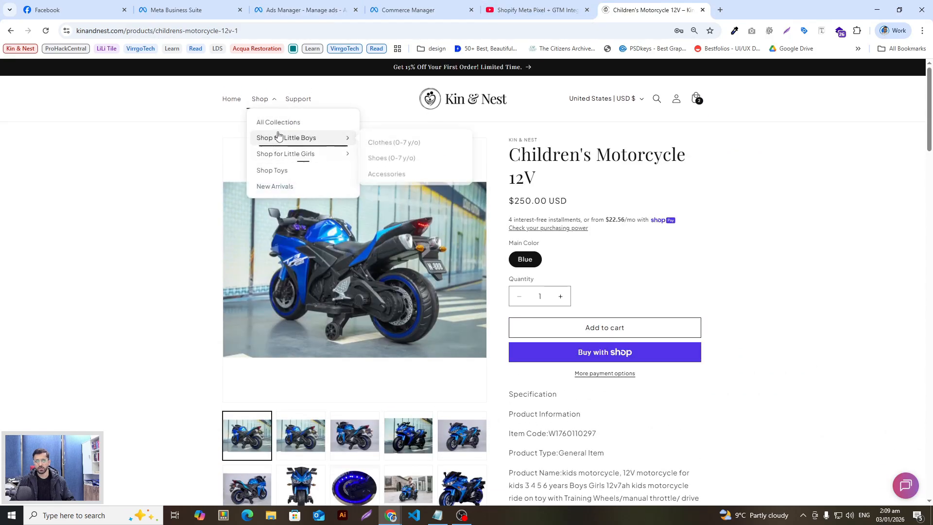
pyautogui.click(235, 106)
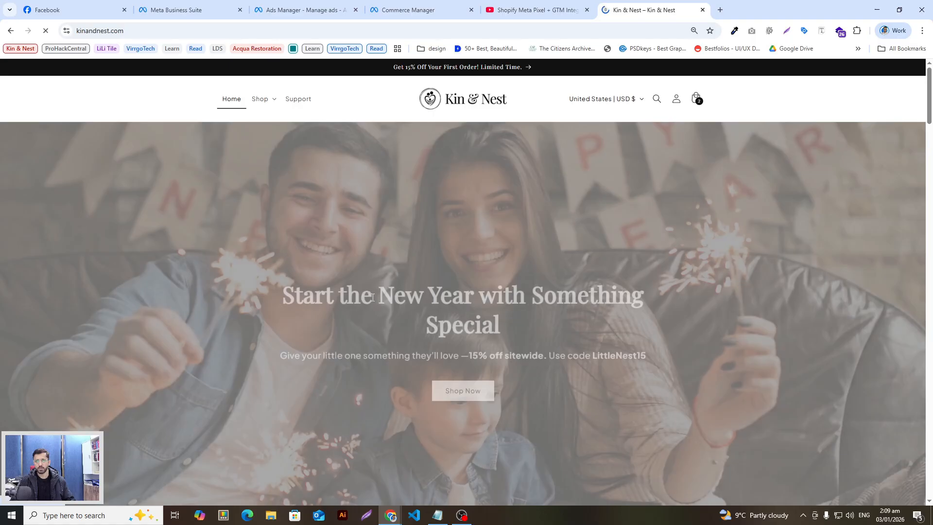
pyautogui.scroll(-15, 429, 348)
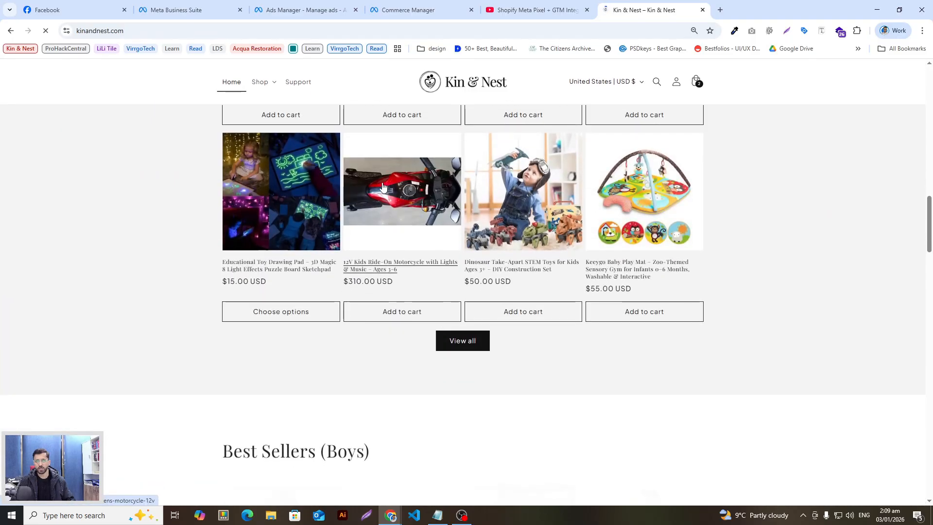
pyautogui.click(401, 266)
pyautogui.scroll(-3, 615, 297)
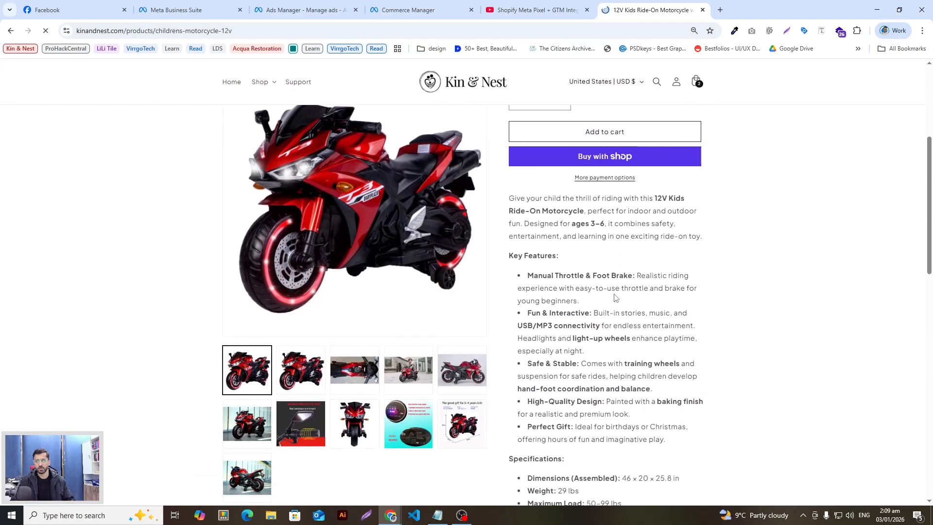
pyautogui.moveTo(508, 181); pyautogui.dragTo(591, 331)
pyautogui.scroll(4, 463, 204)
pyautogui.scroll(-3, 509, 357)
pyautogui.click(590, 333)
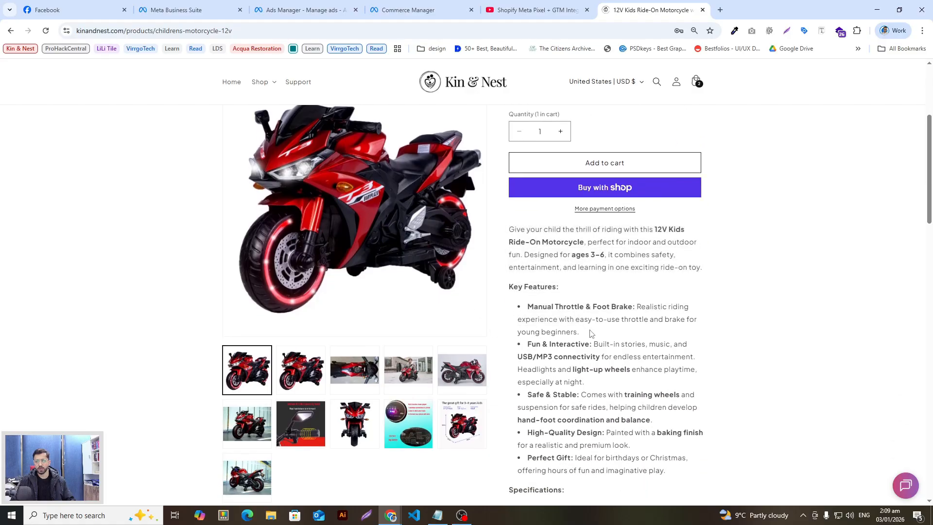
pyautogui.moveTo(509, 229); pyautogui.dragTo(583, 319)
pyautogui.click(525, 337)
pyautogui.scroll(2, 525, 337)
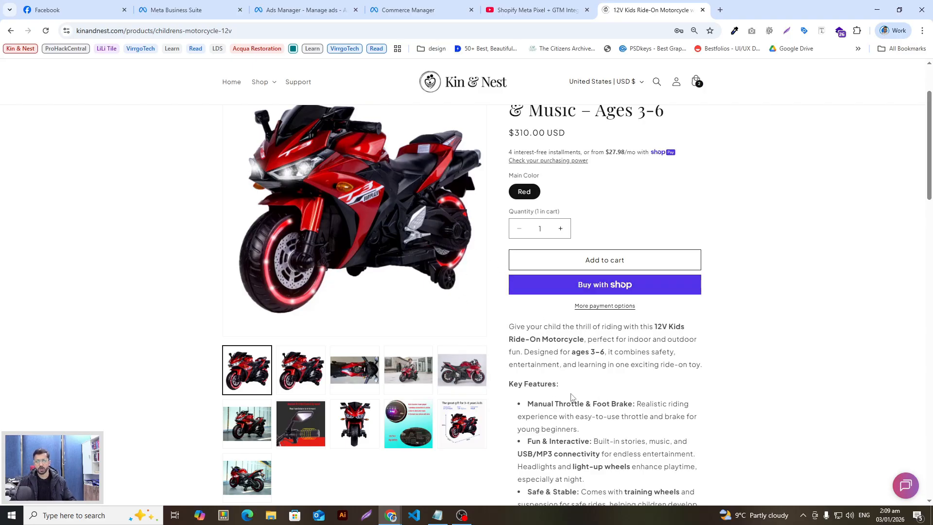
# Remove the product description field from the ad's primary text
pyautogui.click(303, 4)
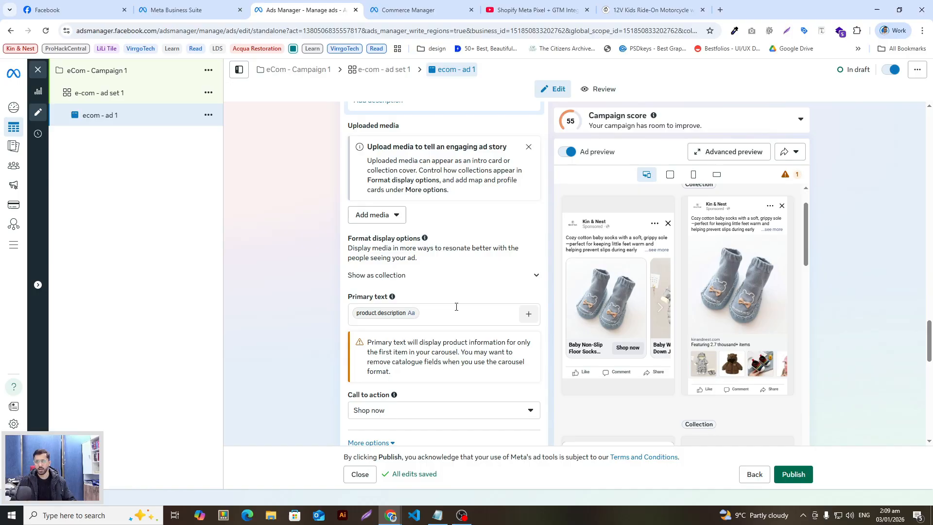
pyautogui.click(433, 315)
pyautogui.press('BackSpace')
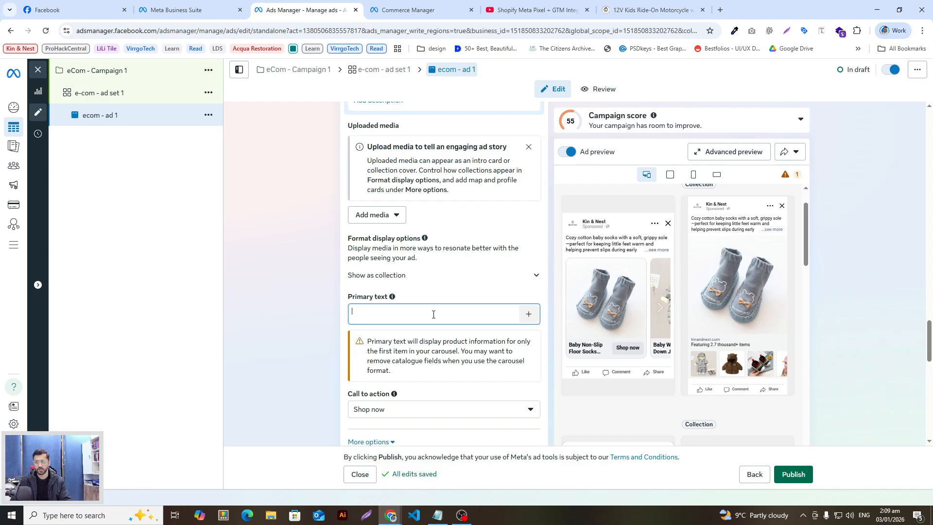
pyautogui.scroll(-1, 412, 324)
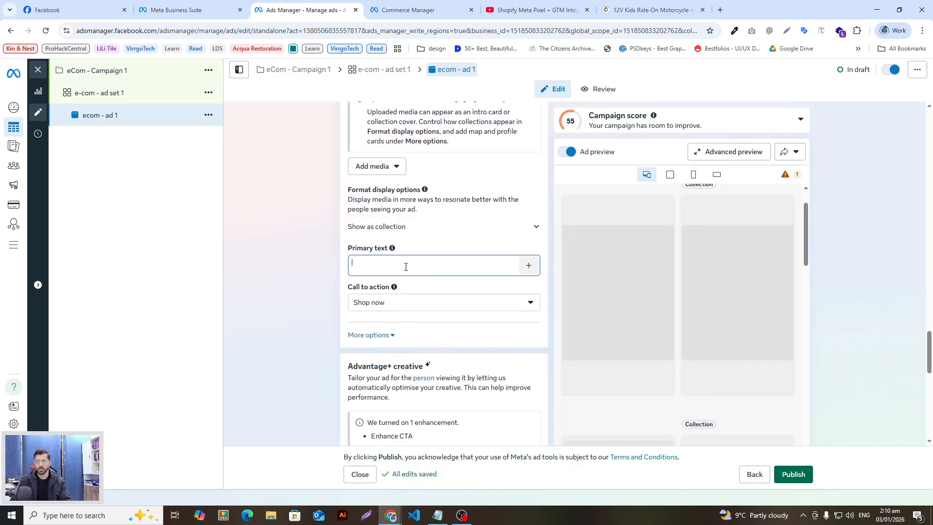
pyautogui.scroll(5, 413, 287)
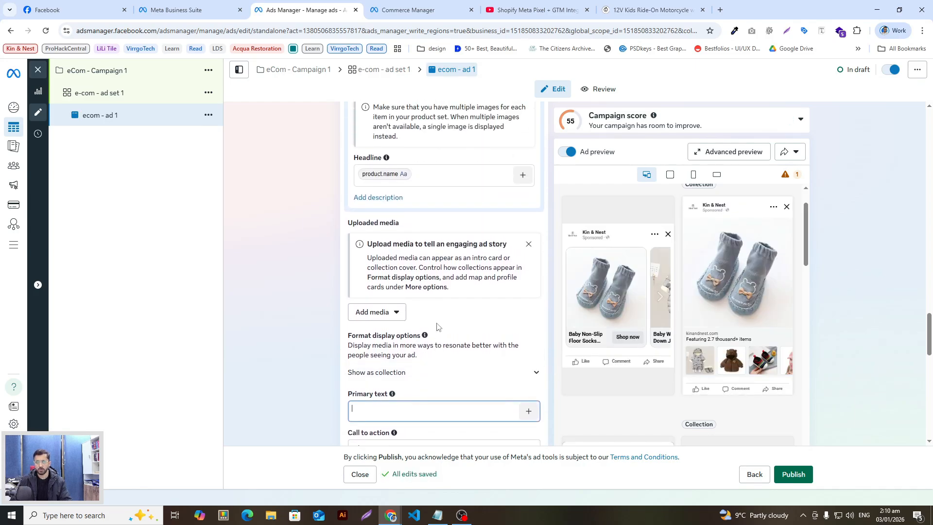
# Replace the Headline's field with the catalogue product Name field
pyautogui.click(436, 273)
pyautogui.press('BackSpace')
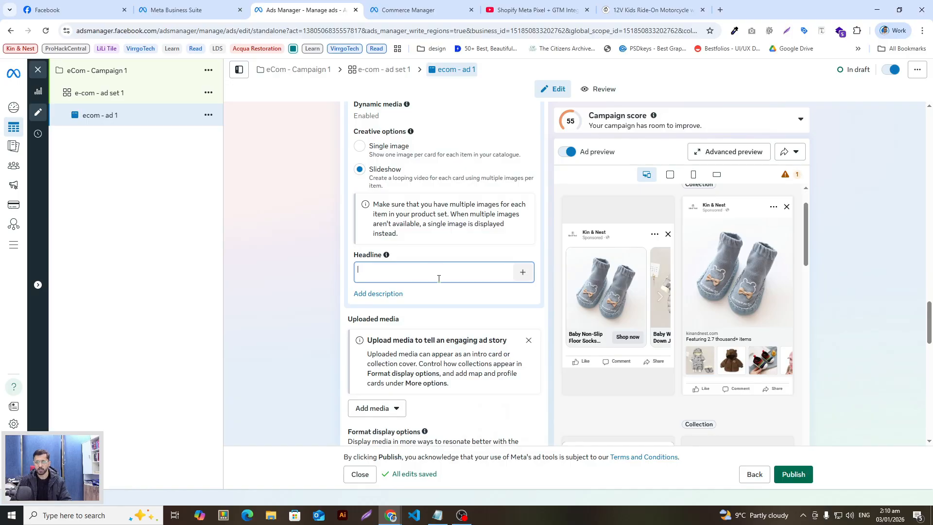
pyautogui.click(522, 272)
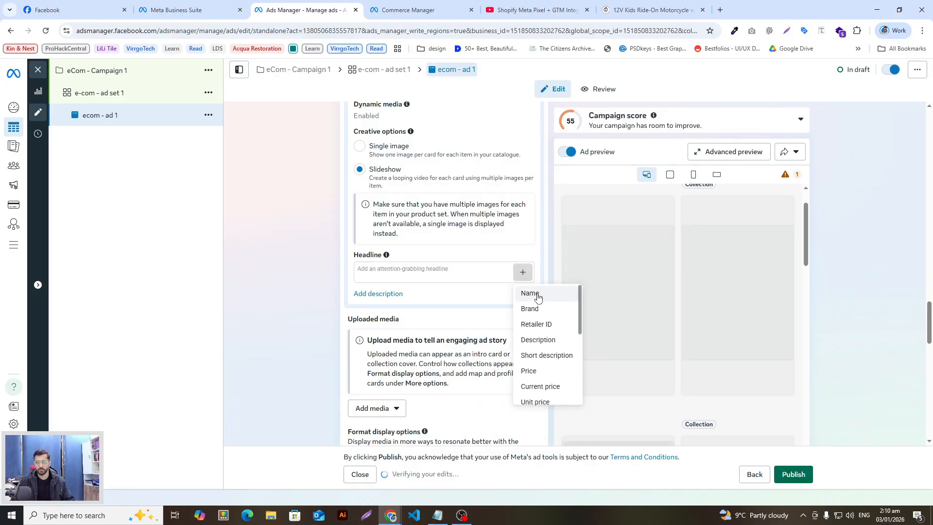
pyautogui.click(542, 294)
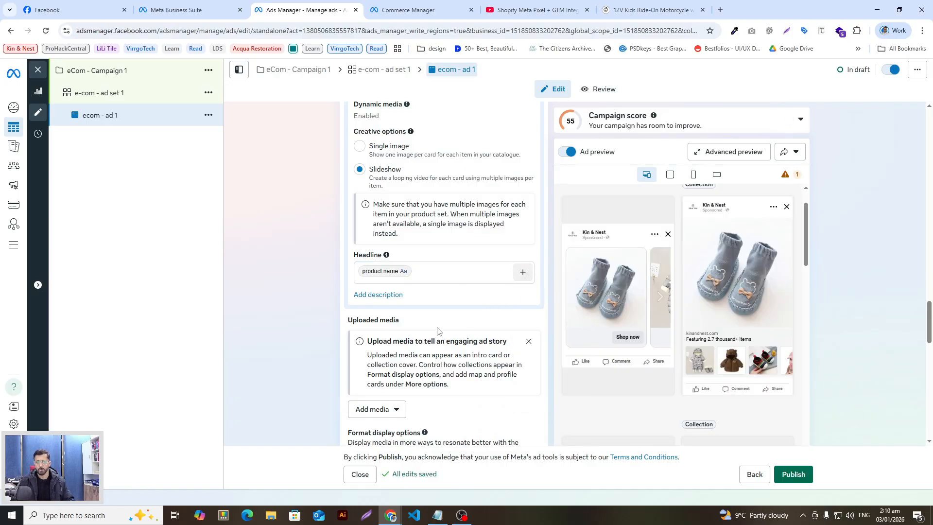
pyautogui.scroll(-3, 439, 329)
pyautogui.scroll(1, 435, 297)
pyautogui.scroll(1, 435, 297)
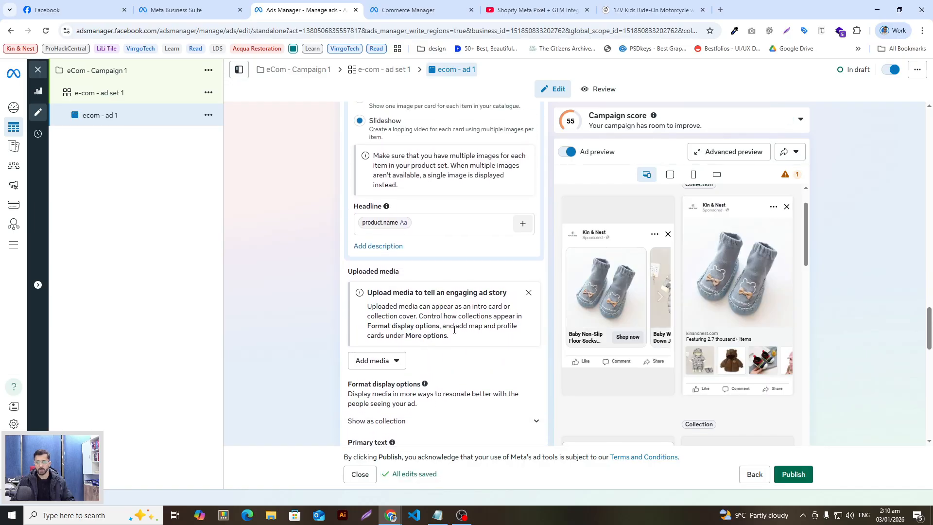
pyautogui.scroll(-3, 454, 330)
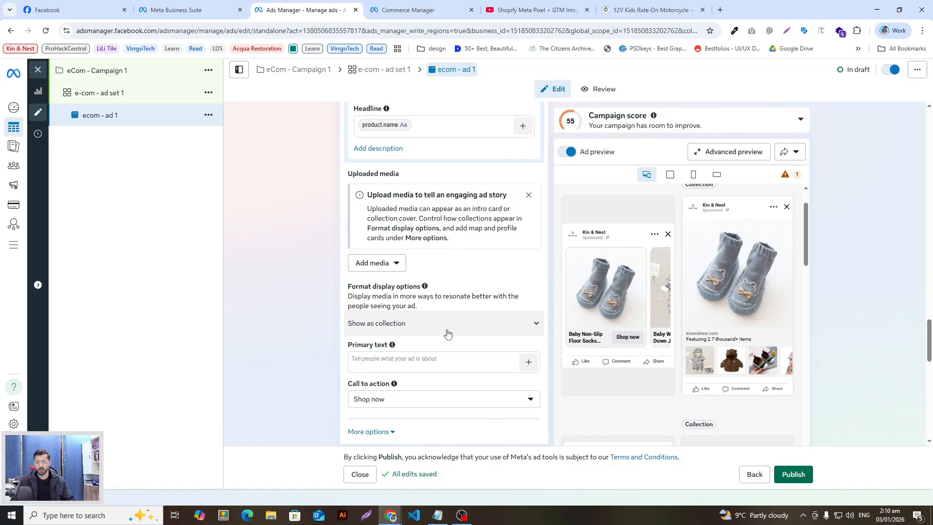
# Insert the catalogue product Name field into the Primary text
pyautogui.click(449, 320)
pyautogui.click(529, 314)
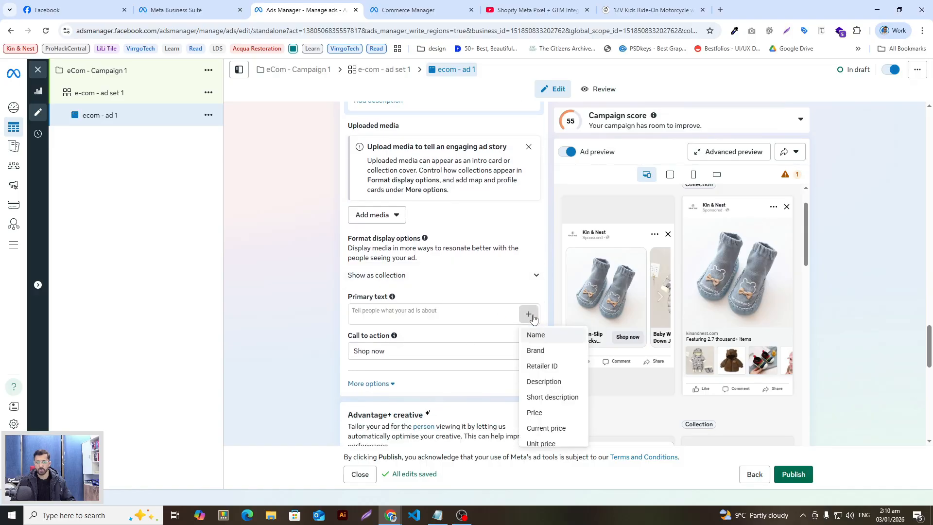
pyautogui.click(536, 334)
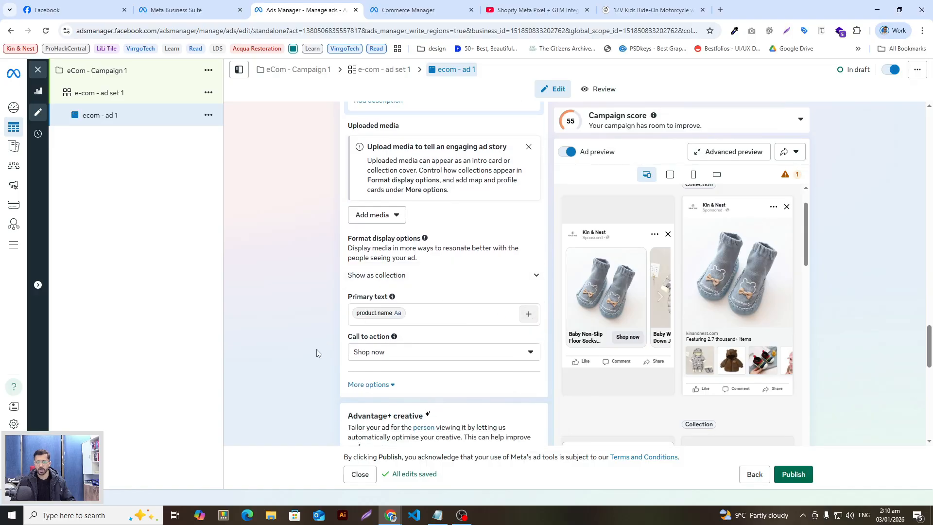
pyautogui.scroll(-2, 311, 347)
pyautogui.scroll(2, 362, 294)
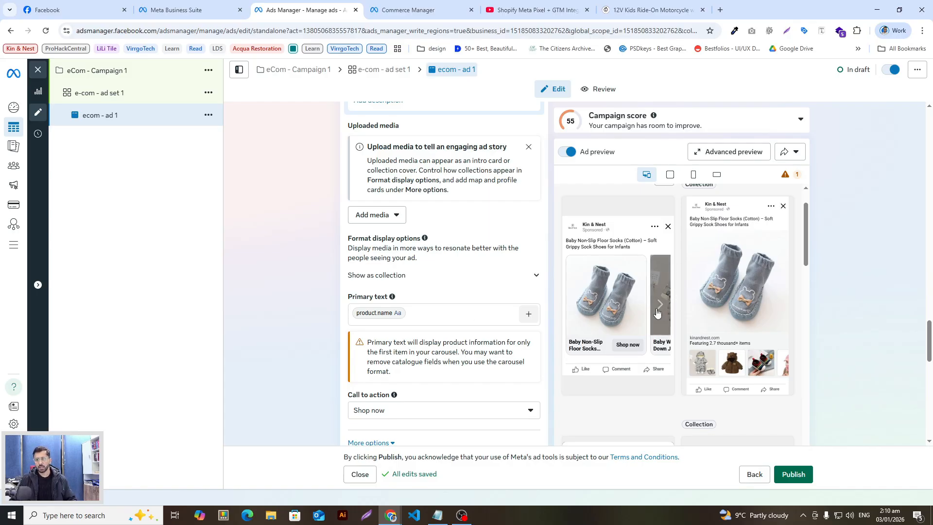
pyautogui.click(491, 316)
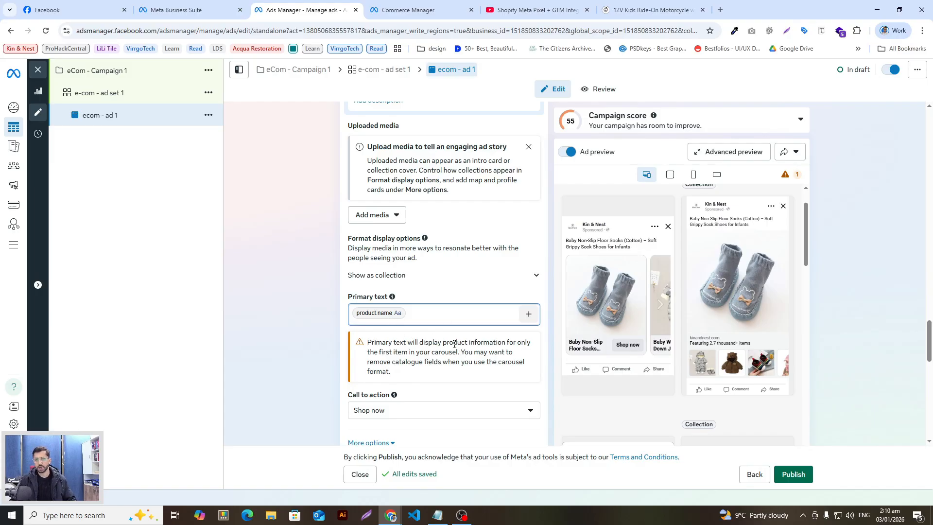
pyautogui.scroll(1, 424, 338)
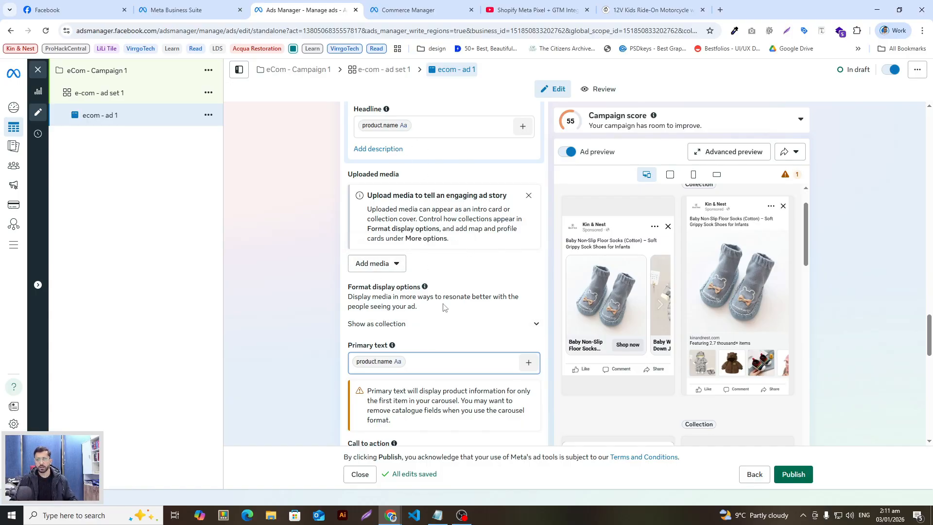
pyautogui.click(621, 6)
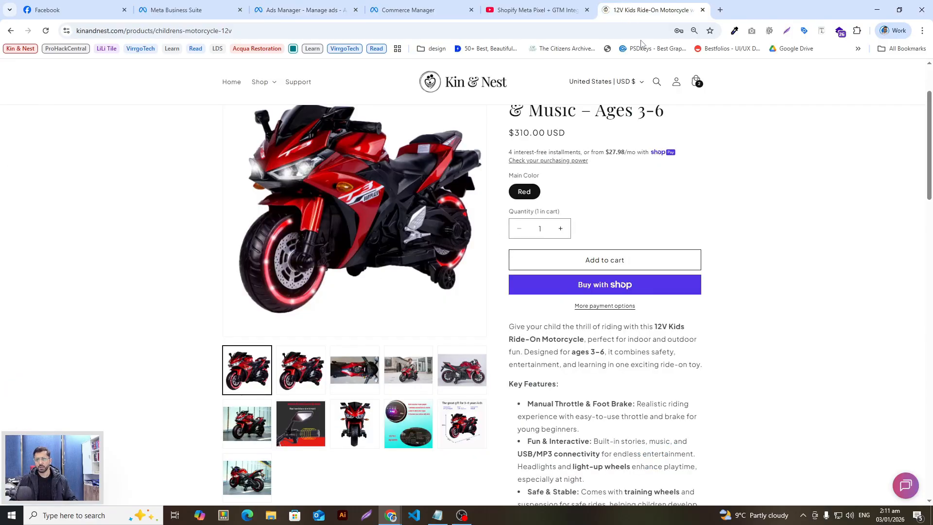
pyautogui.scroll(2, 740, 264)
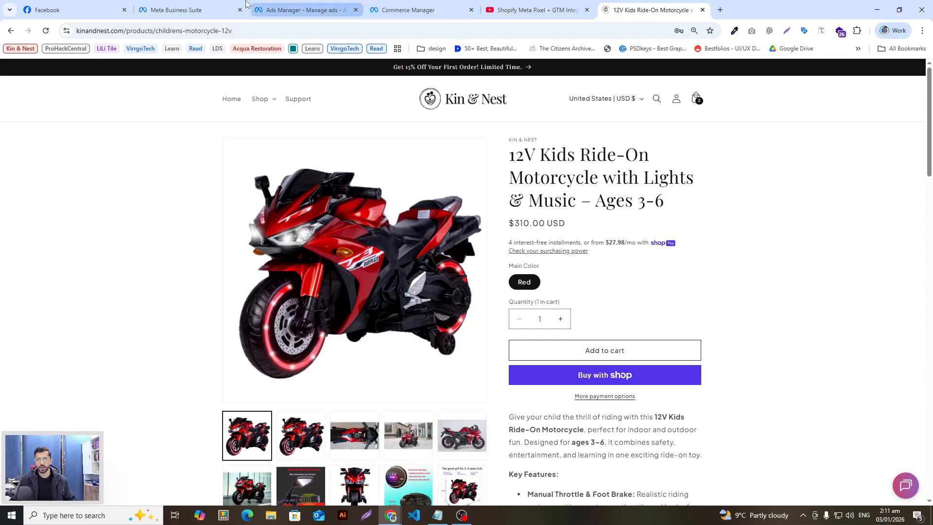
pyautogui.click(292, 4)
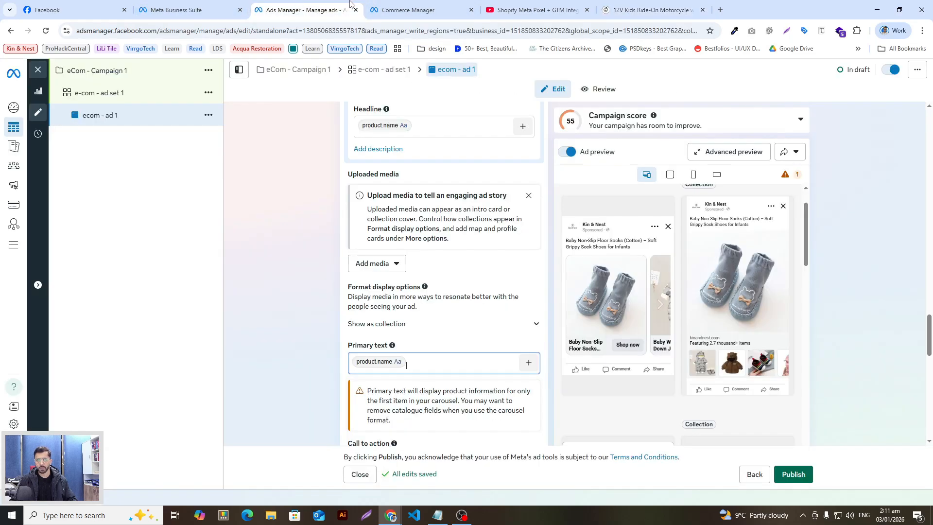
pyautogui.scroll(-3, 325, 292)
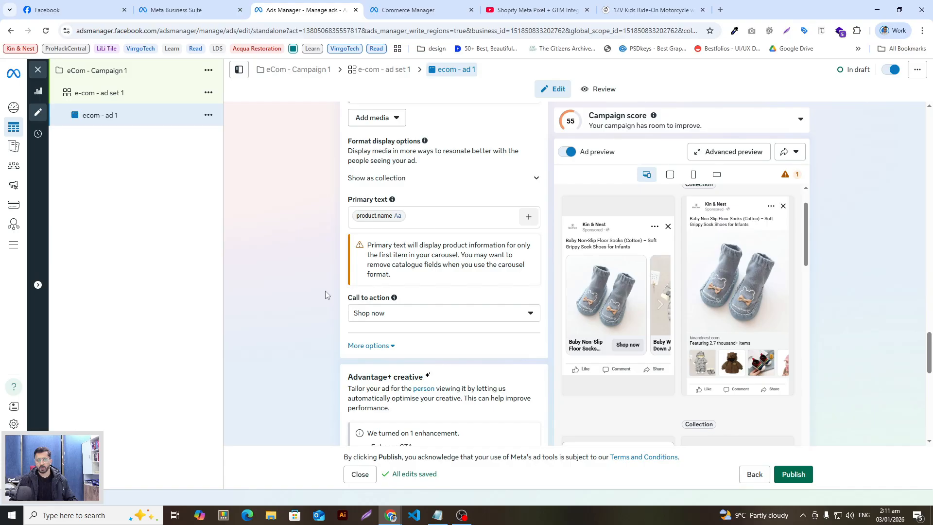
pyautogui.click(393, 315)
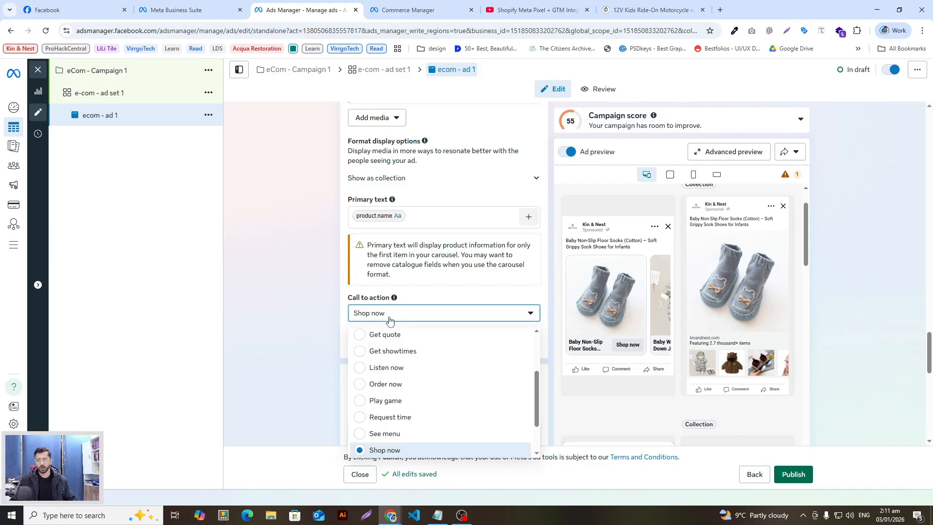
pyautogui.scroll(-2, 310, 314)
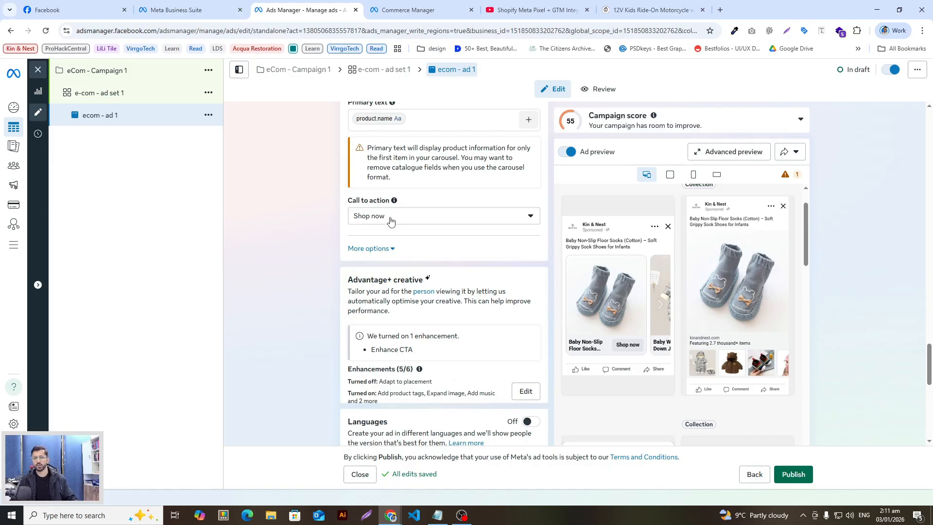
pyautogui.click(392, 221)
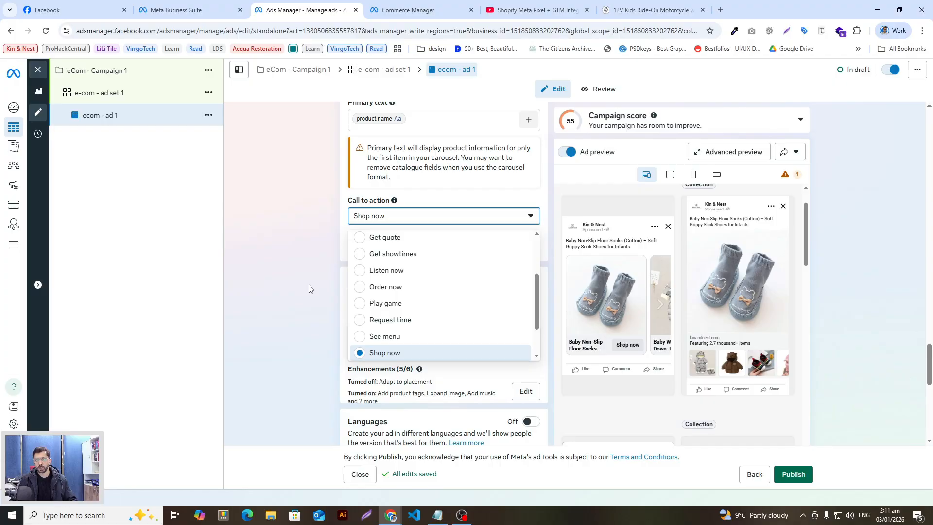
pyautogui.click(302, 316)
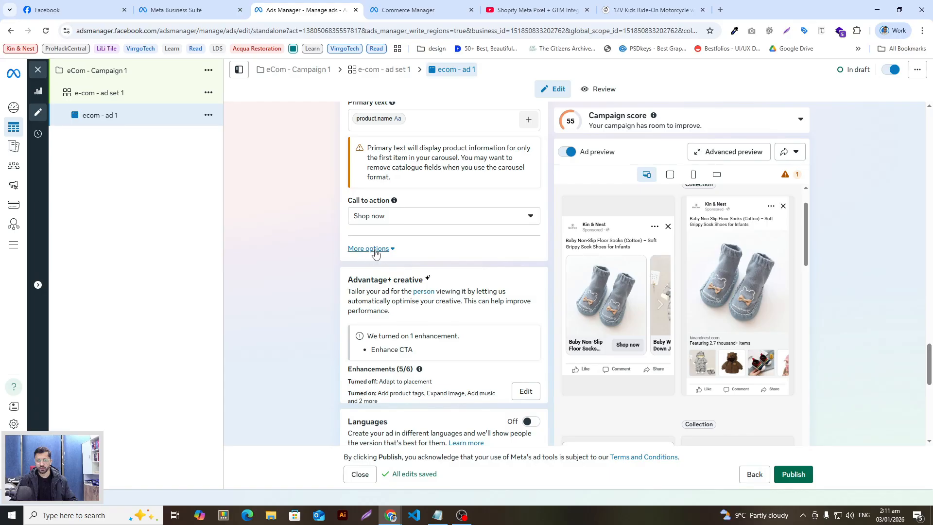
pyautogui.scroll(-2, 312, 208)
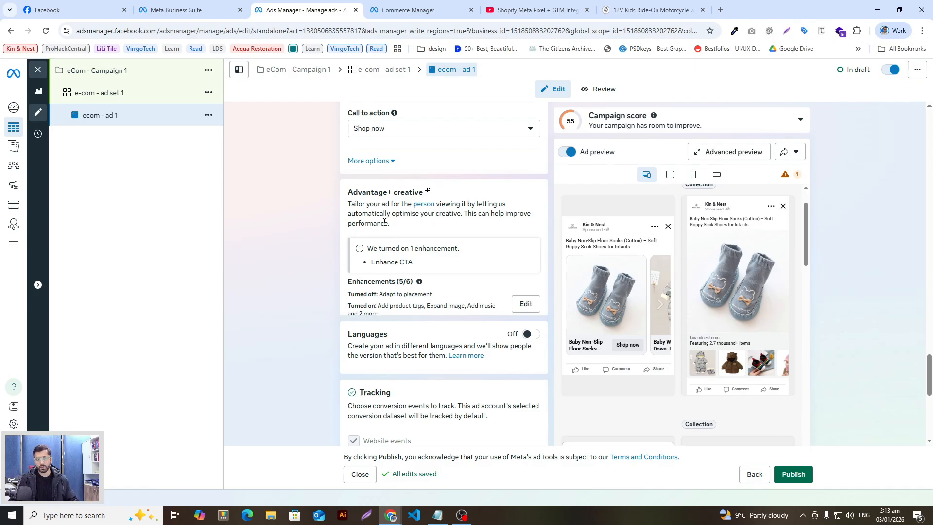
# Open the Advantage+ creative enhancements for editing to show the Advanced preview
pyautogui.click(526, 304)
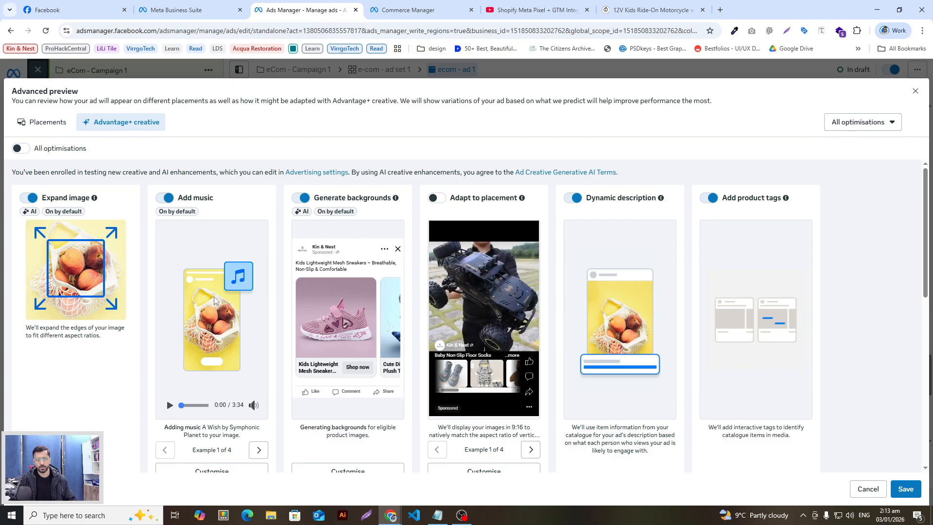
# Cycle back and forth through the Generate backgrounds example images in the Advantage+ creative preview
pyautogui.click(388, 325)
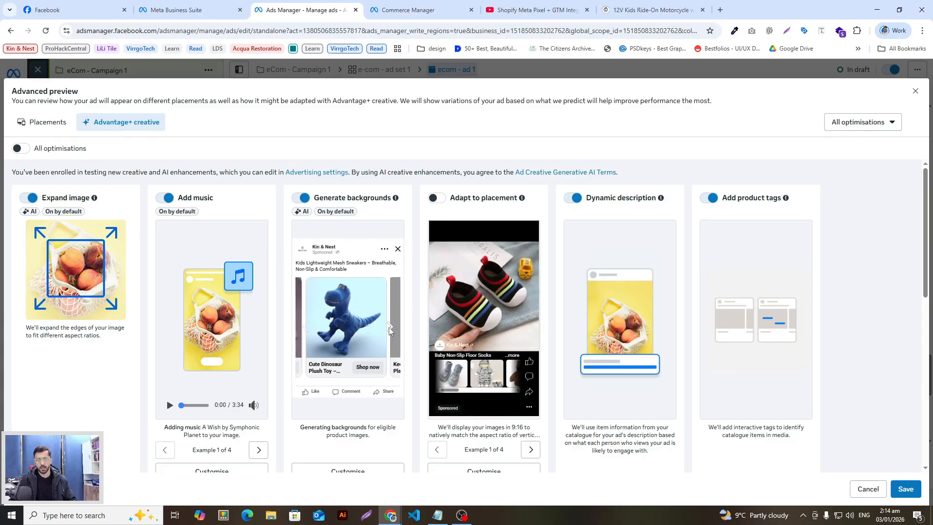
pyautogui.click(390, 327)
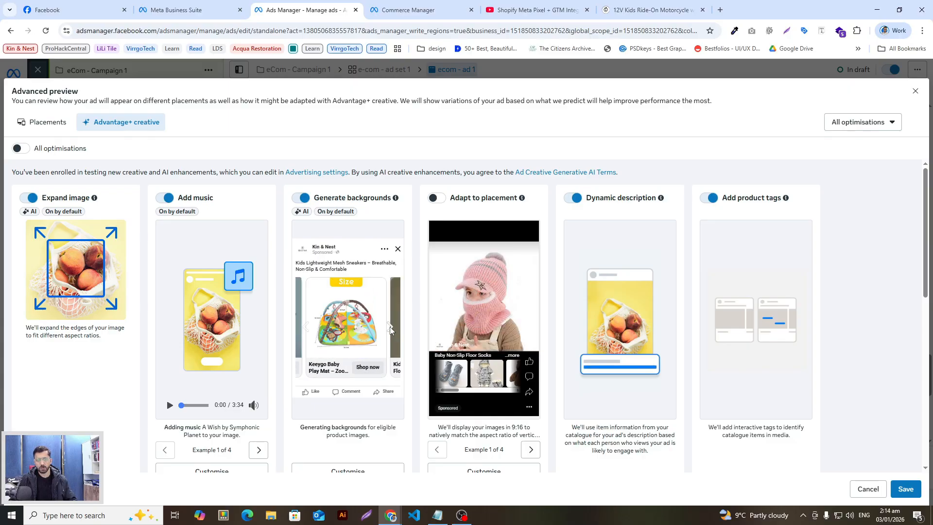
pyautogui.click(390, 330)
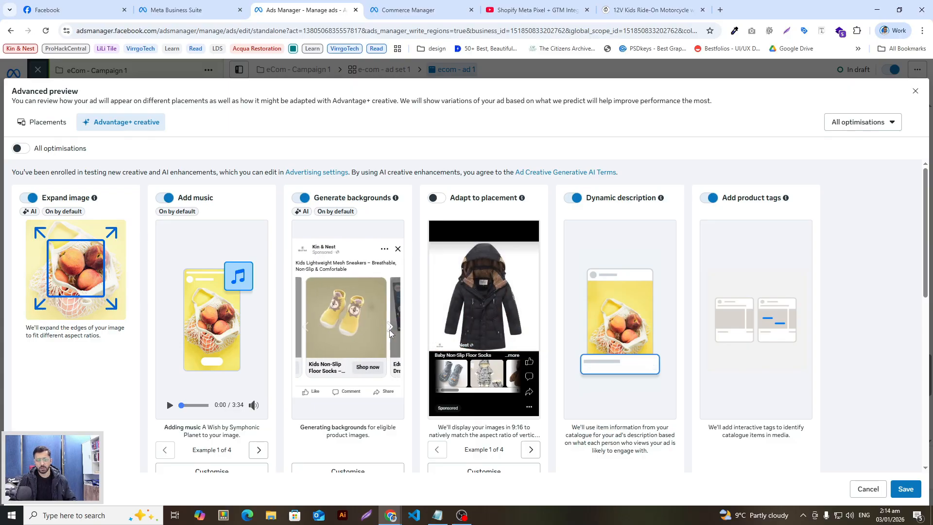
pyautogui.click(390, 330)
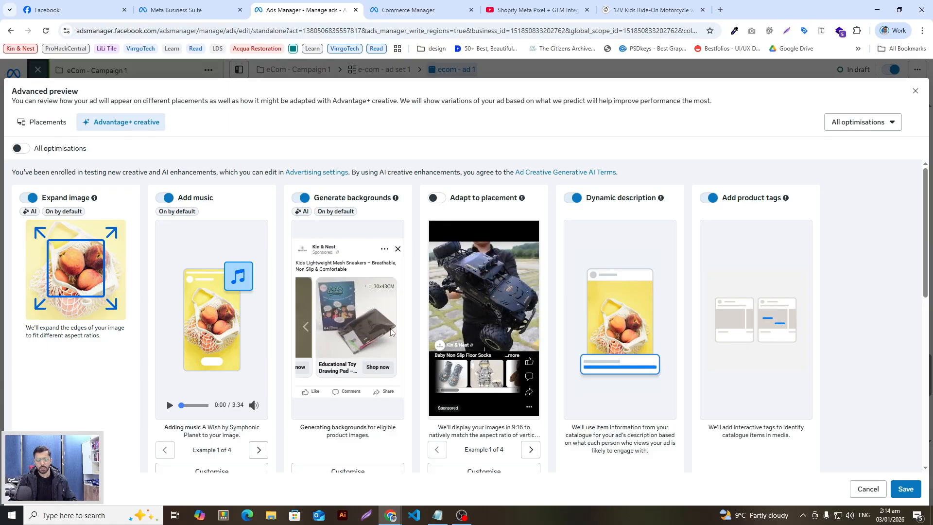
pyautogui.click(306, 329)
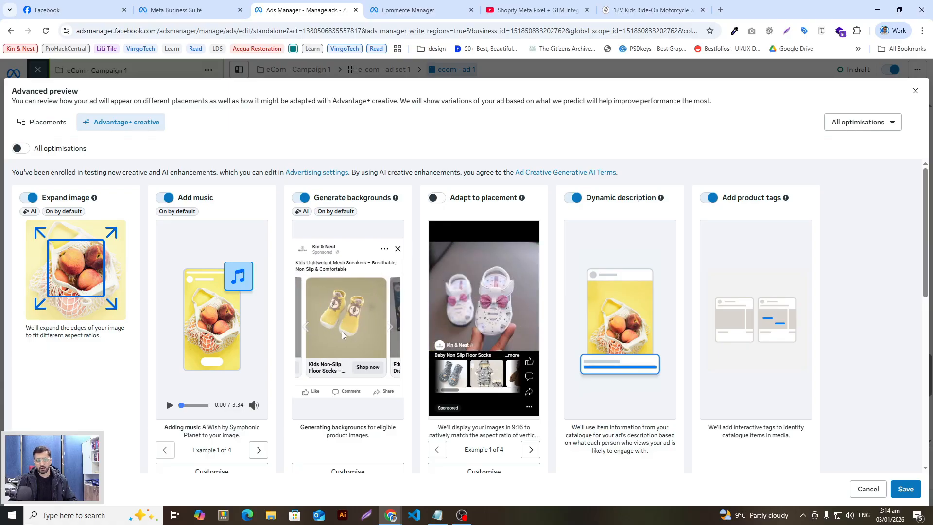
pyautogui.click(308, 328)
pyautogui.click(309, 328)
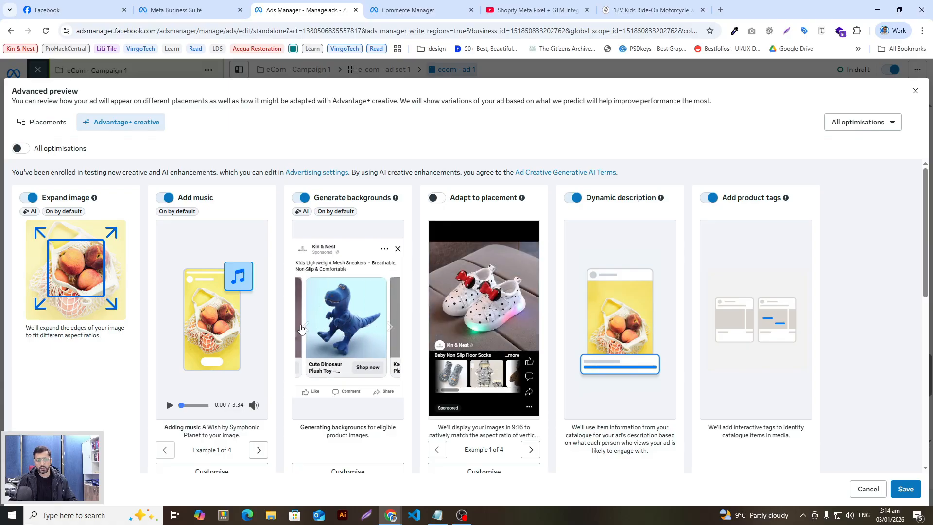
pyautogui.click(303, 329)
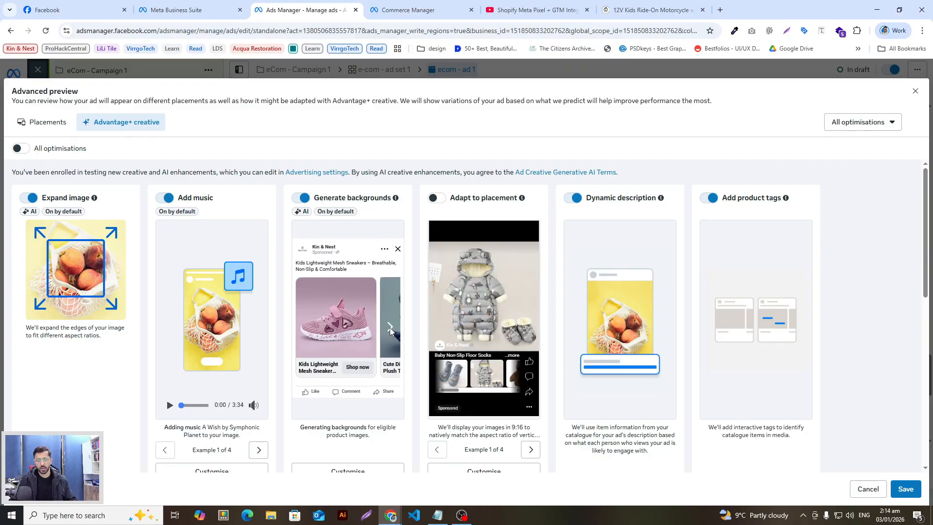
pyautogui.click(390, 331)
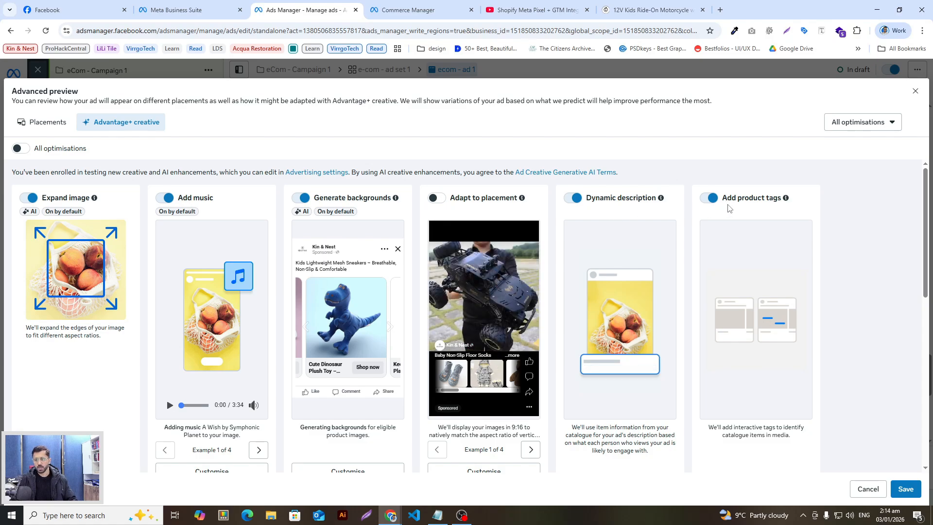
pyautogui.scroll(-4, 754, 248)
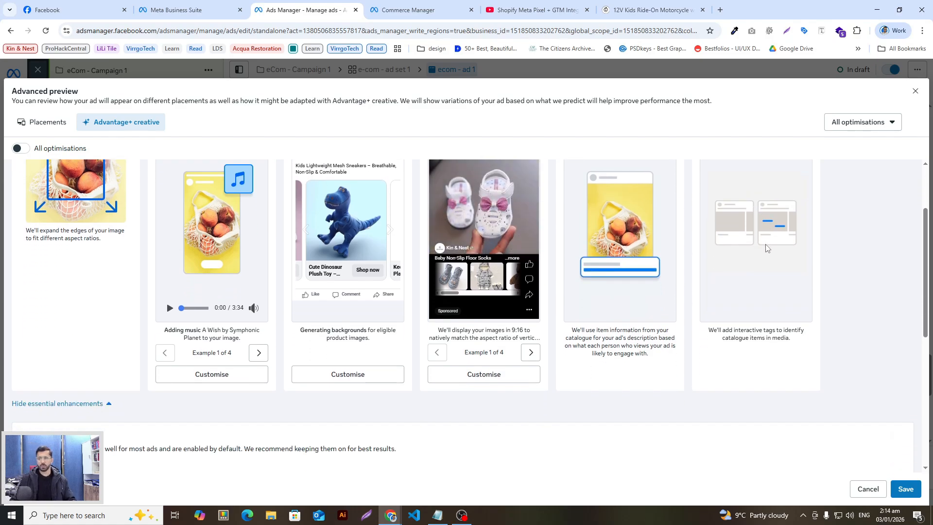
pyautogui.scroll(-3, 763, 267)
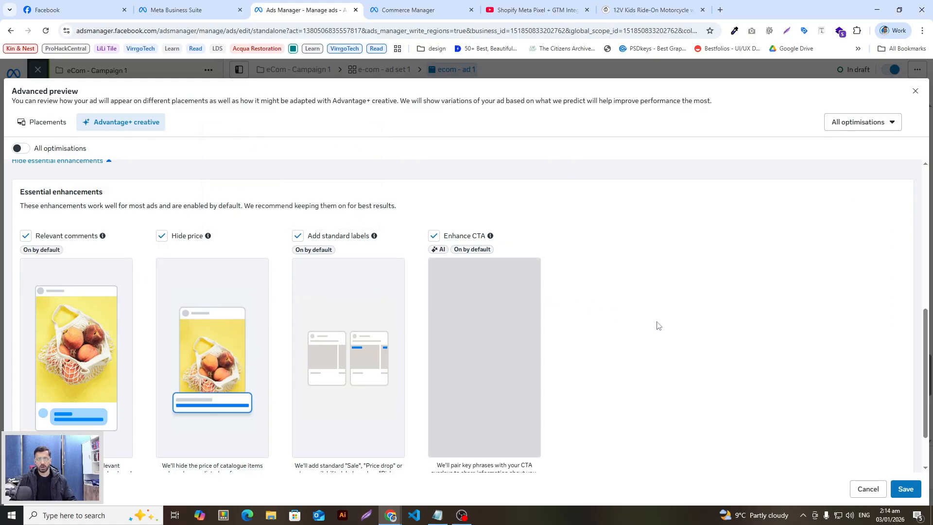
pyautogui.scroll(-1, 657, 325)
pyautogui.scroll(5, 595, 354)
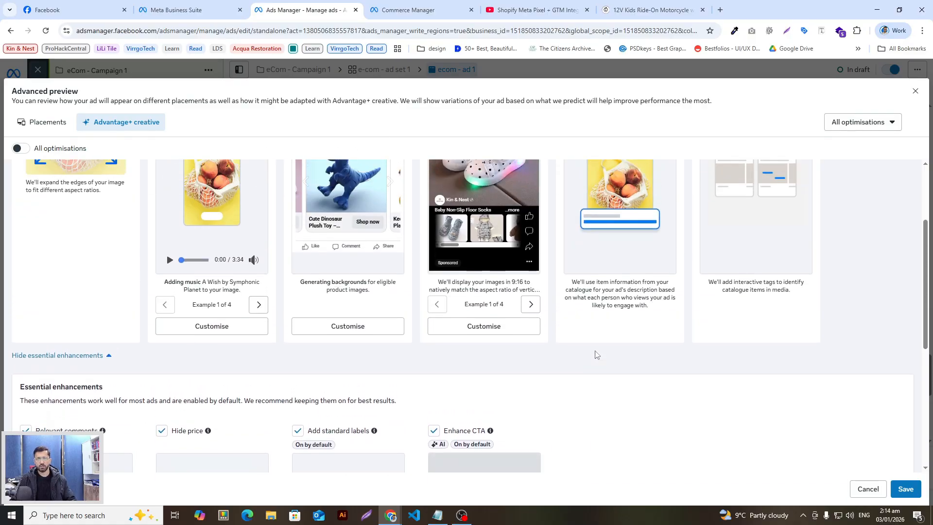
pyautogui.scroll(3, 596, 354)
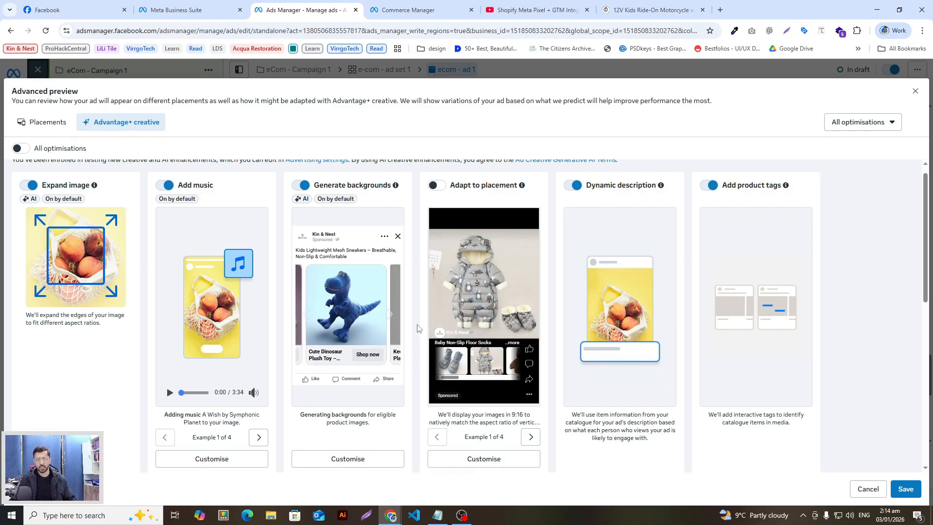
pyautogui.scroll(1, 309, 223)
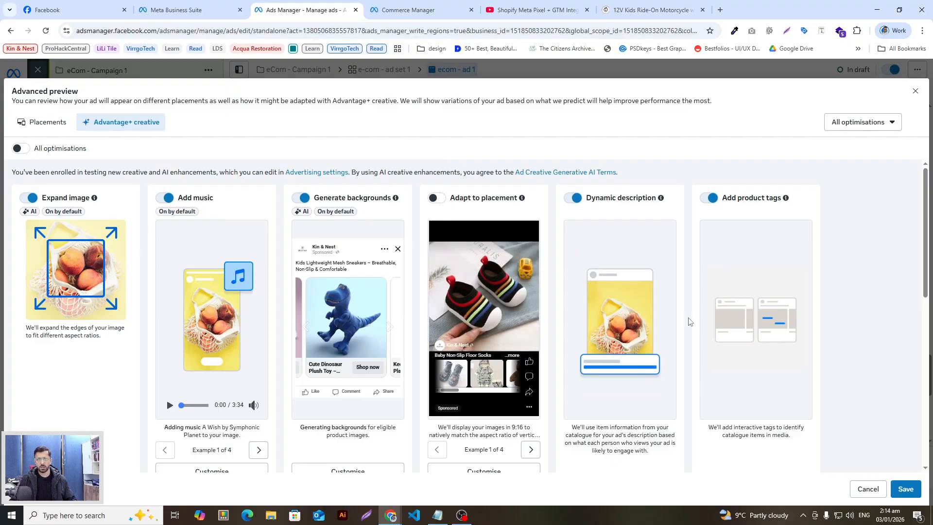
pyautogui.scroll(-10, 549, 321)
pyautogui.scroll(5, 552, 323)
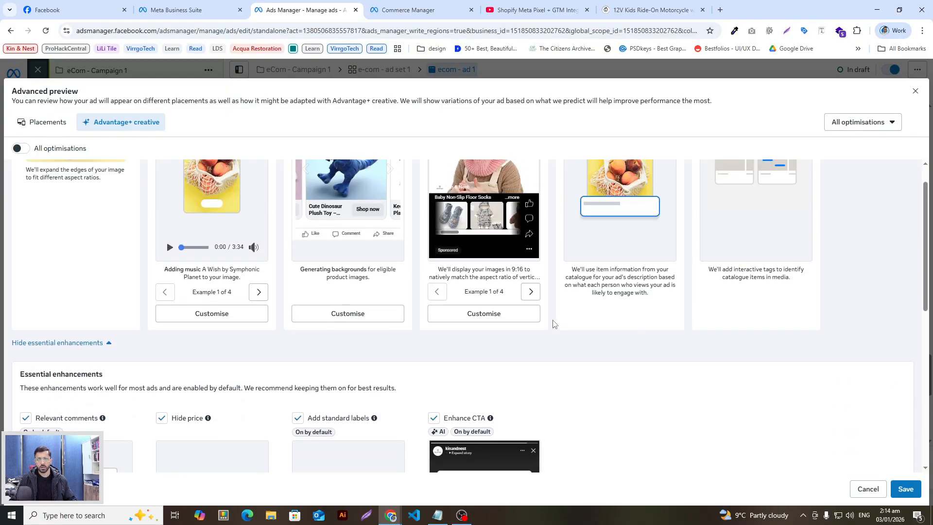
pyautogui.scroll(5, 553, 324)
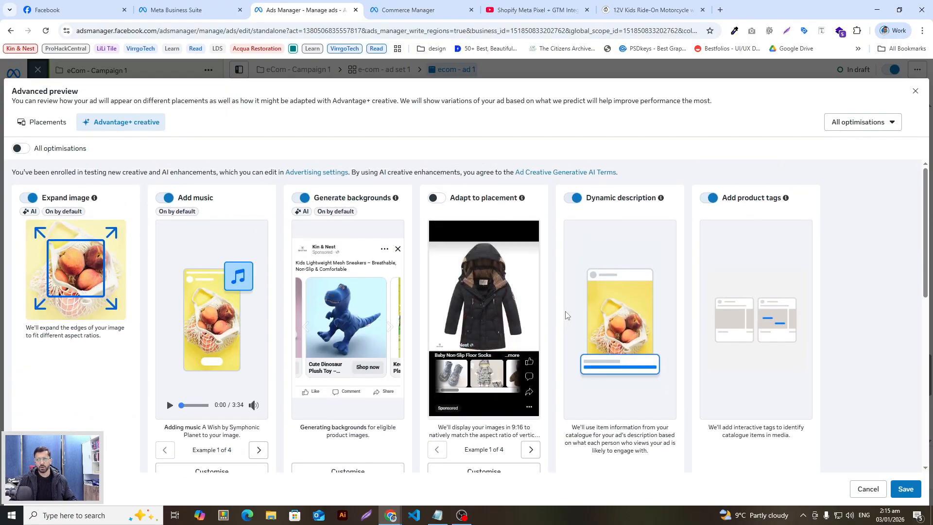
pyautogui.scroll(-5, 729, 217)
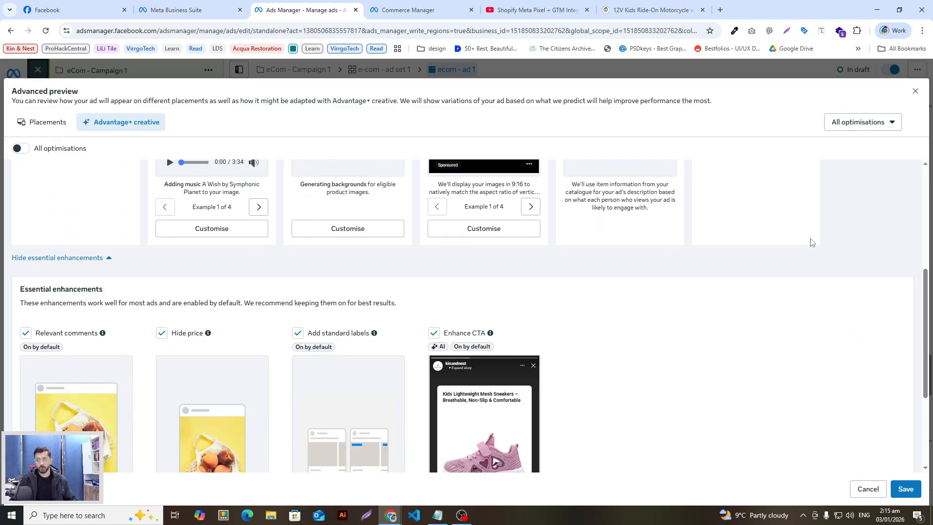
pyautogui.scroll(-1, 828, 266)
pyautogui.scroll(4, 827, 265)
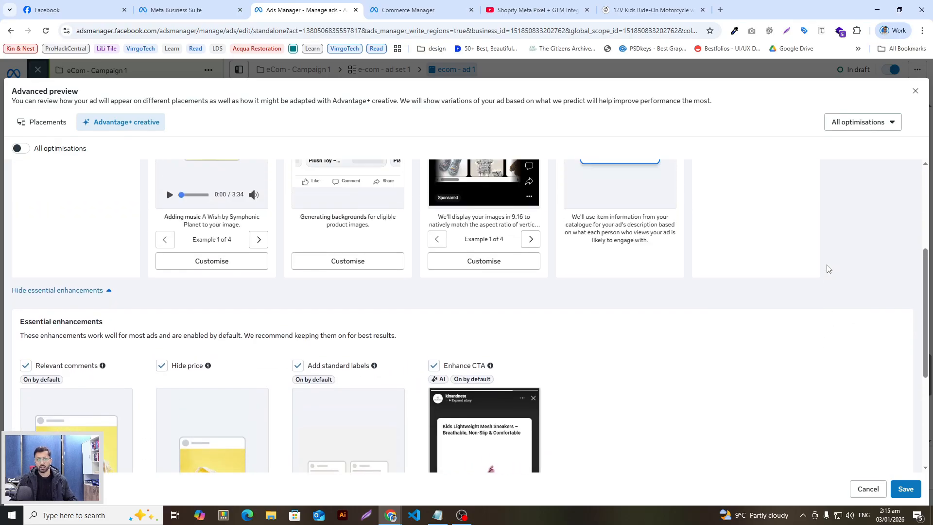
pyautogui.scroll(1, 821, 268)
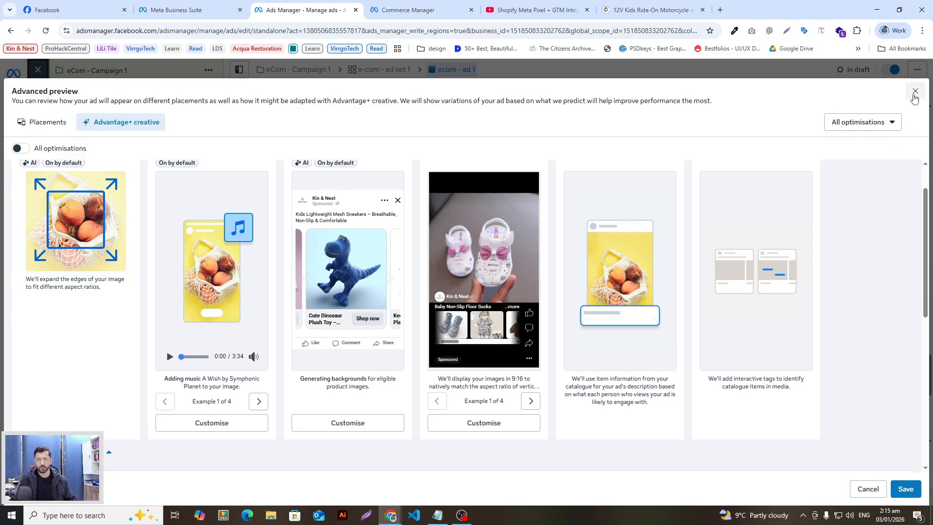
pyautogui.scroll(-6, 325, 385)
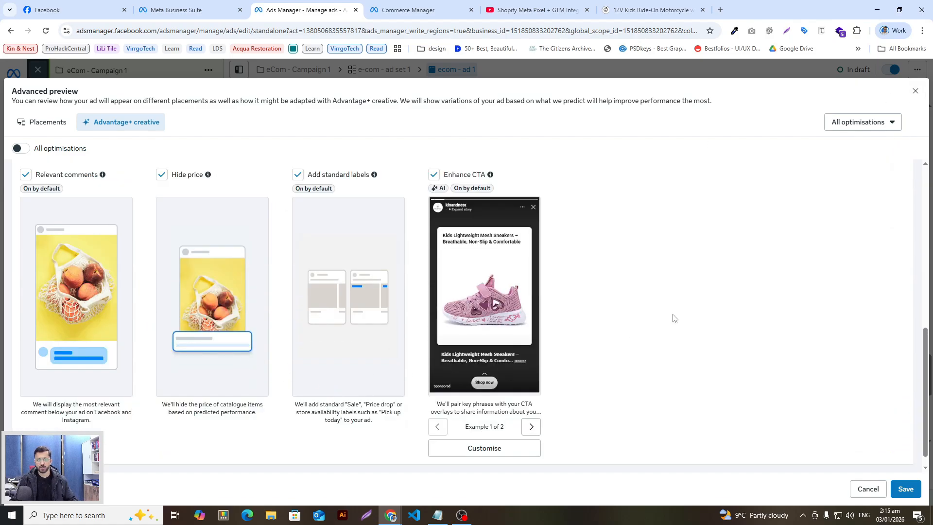
pyautogui.scroll(5, 673, 319)
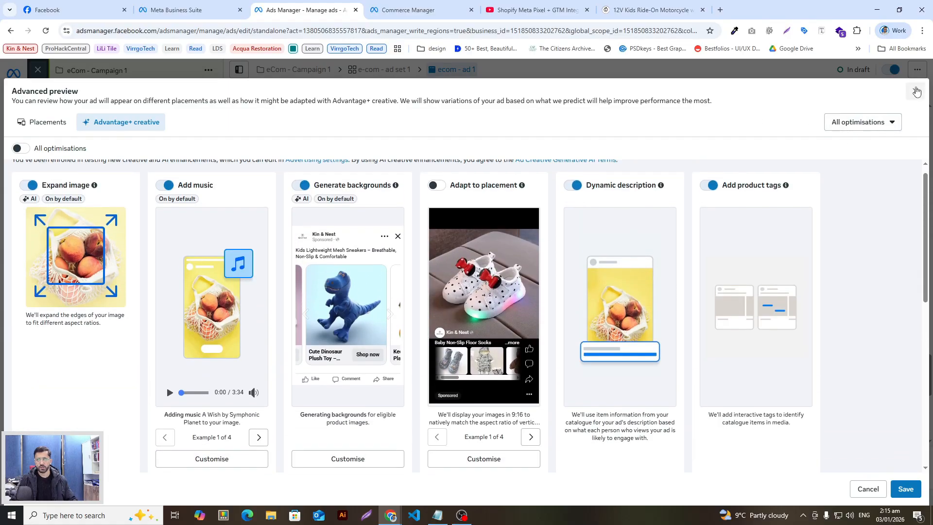
# Close the Advanced preview and toggle multiple-language ads on, then back off
pyautogui.click(915, 91)
pyautogui.scroll(-2, 445, 280)
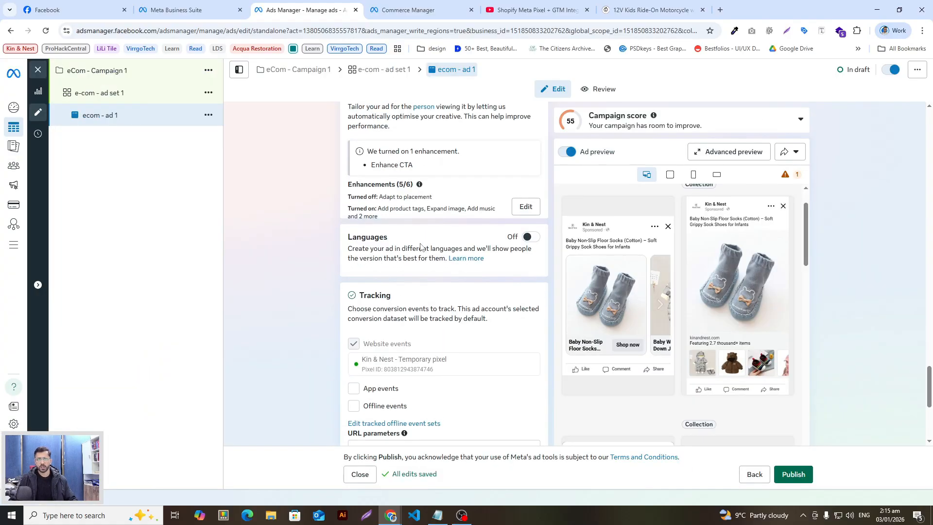
pyautogui.click(532, 237)
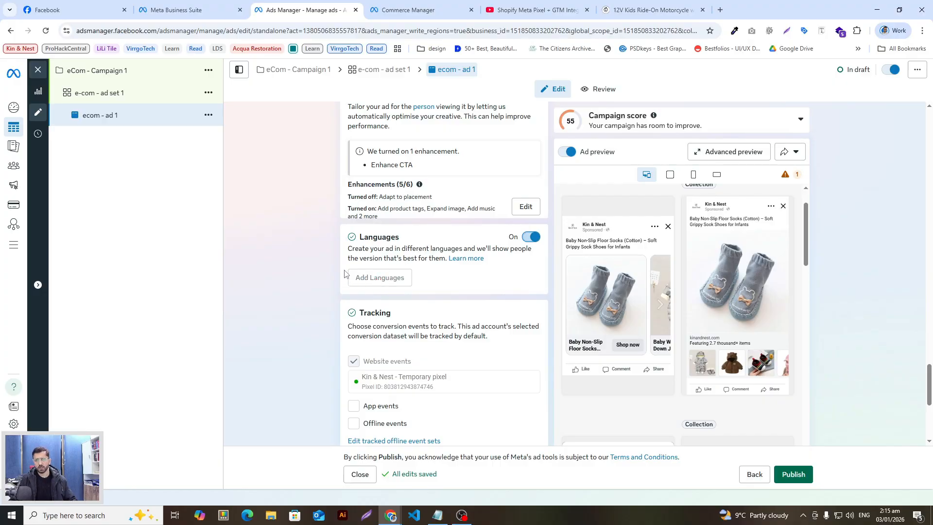
pyautogui.click(532, 238)
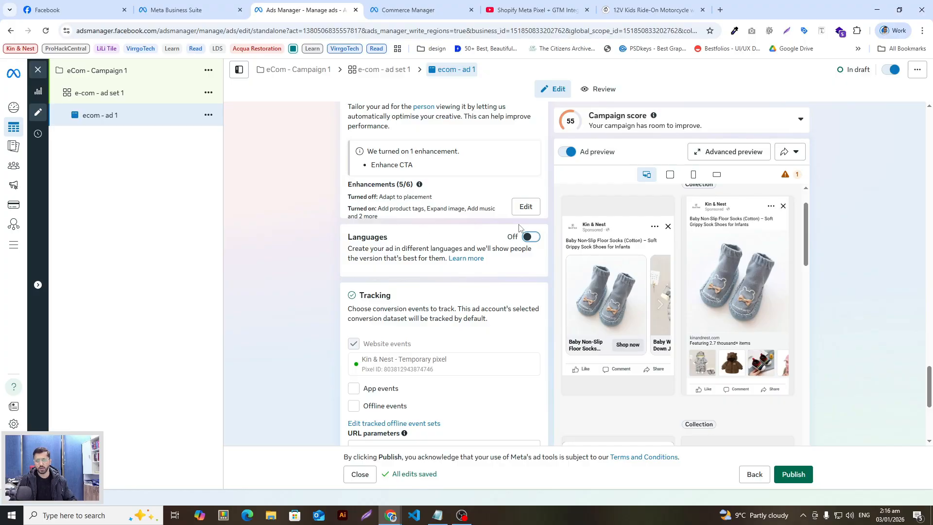
# In the Tracking section, open the Build a URL parameter form from the URL parameters field
pyautogui.scroll(-3, 319, 267)
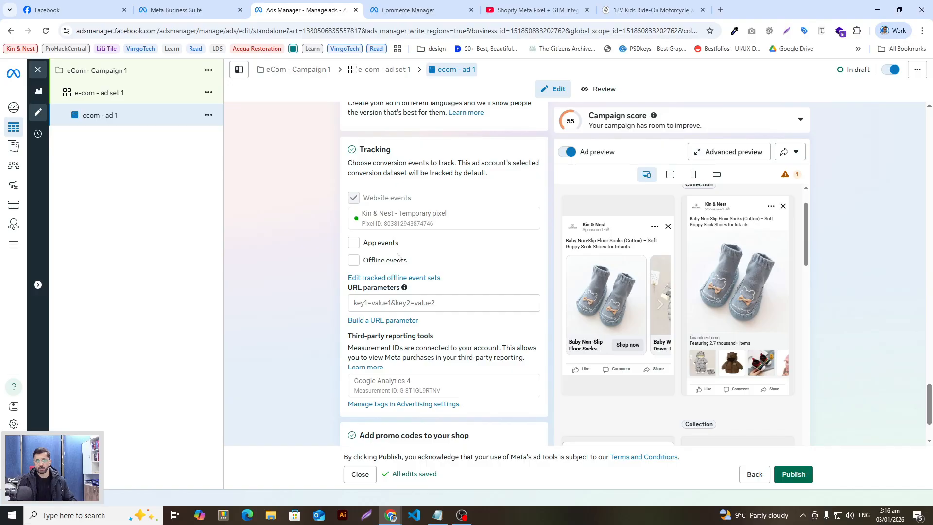
pyautogui.click(390, 221)
pyautogui.scroll(-2, 326, 234)
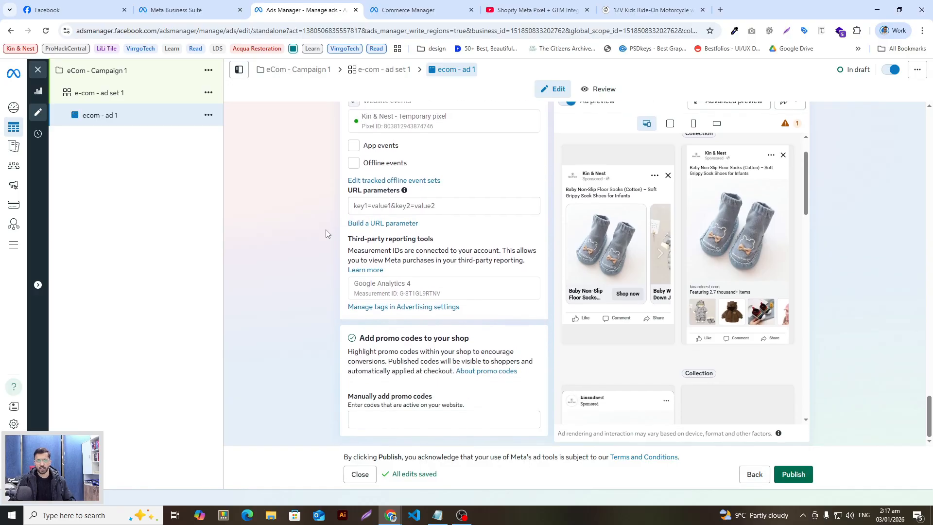
pyautogui.scroll(1, 326, 233)
pyautogui.click(357, 254)
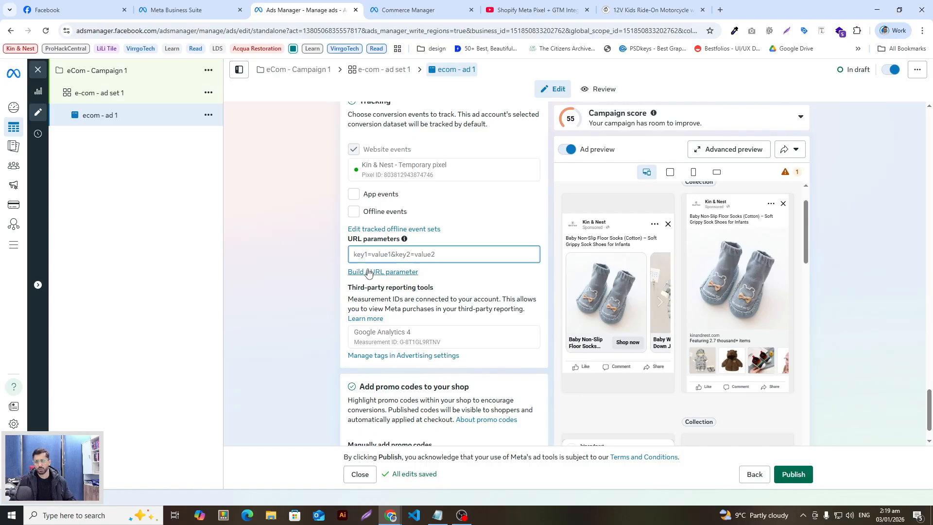
pyautogui.click(372, 271)
# Walk through the source, medium, name and content fields, and set Campaign source to Meta instead of 'ecom'
pyautogui.moveTo(350, 174); pyautogui.dragTo(331, 172)
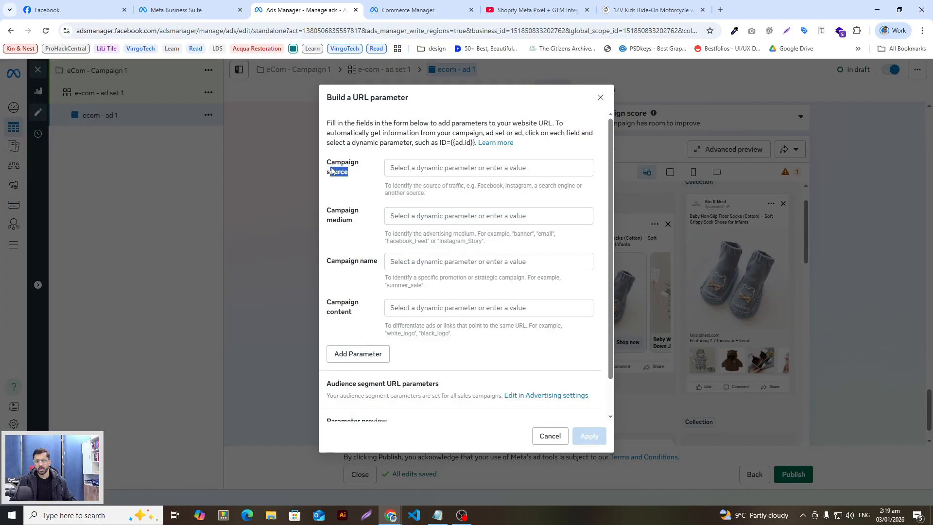
pyautogui.moveTo(356, 221); pyautogui.dragTo(332, 213)
pyautogui.moveTo(382, 266); pyautogui.dragTo(327, 262)
pyautogui.moveTo(362, 319); pyautogui.dragTo(327, 304)
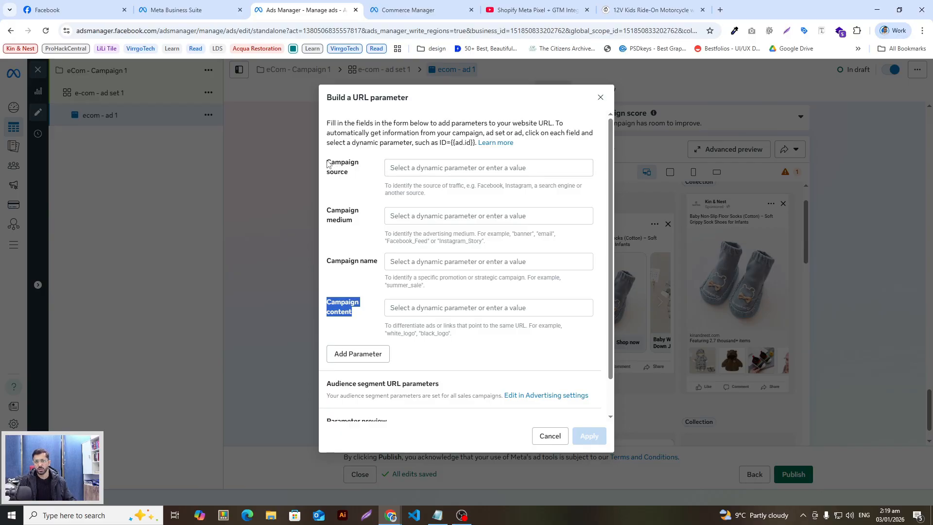
pyautogui.moveTo(327, 164); pyautogui.dragTo(354, 180)
pyautogui.click(418, 168)
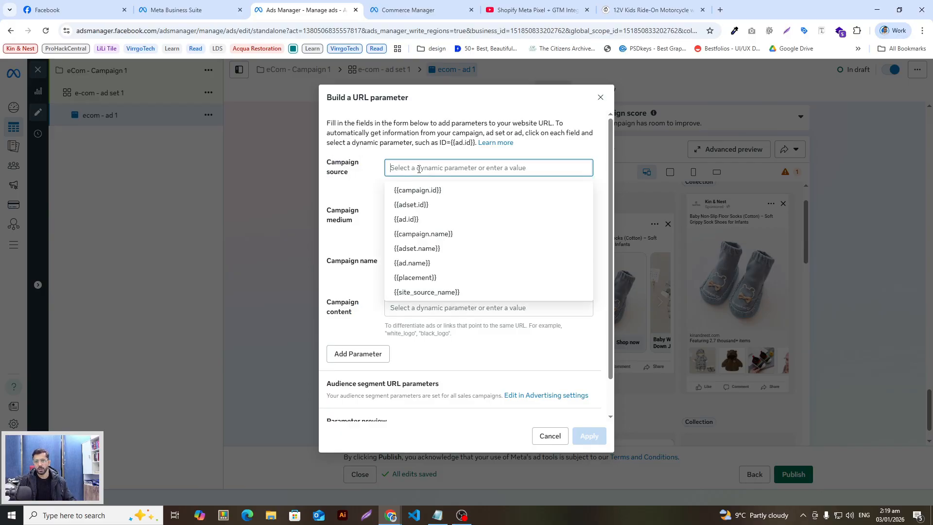
pyautogui.write('ecom')
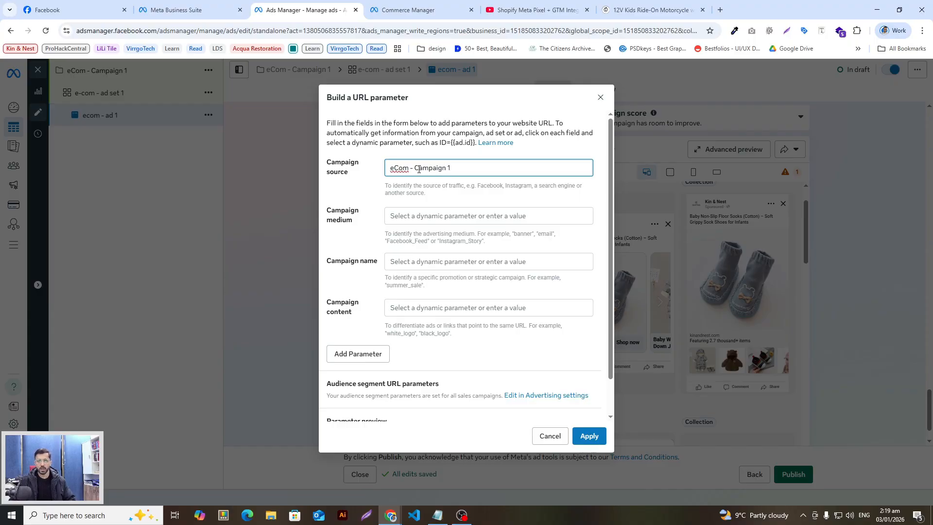
pyautogui.click(395, 219)
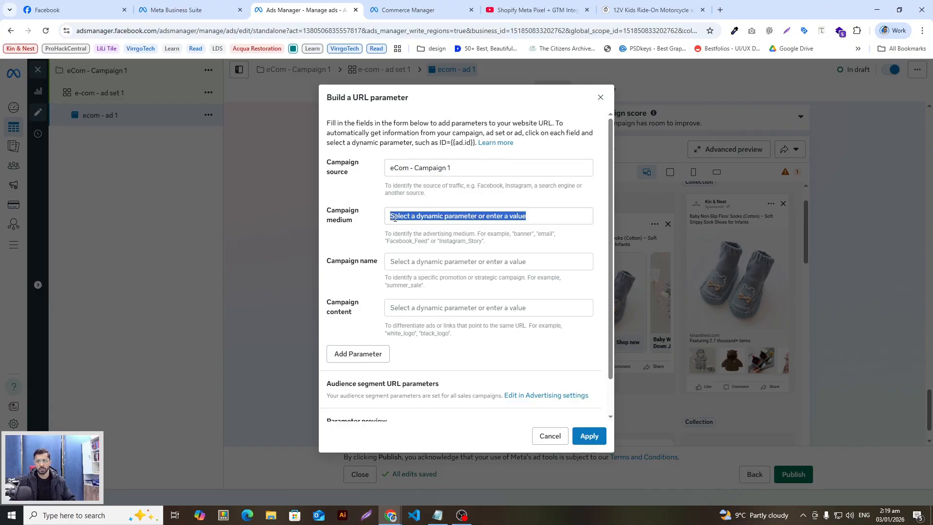
pyautogui.click(455, 215)
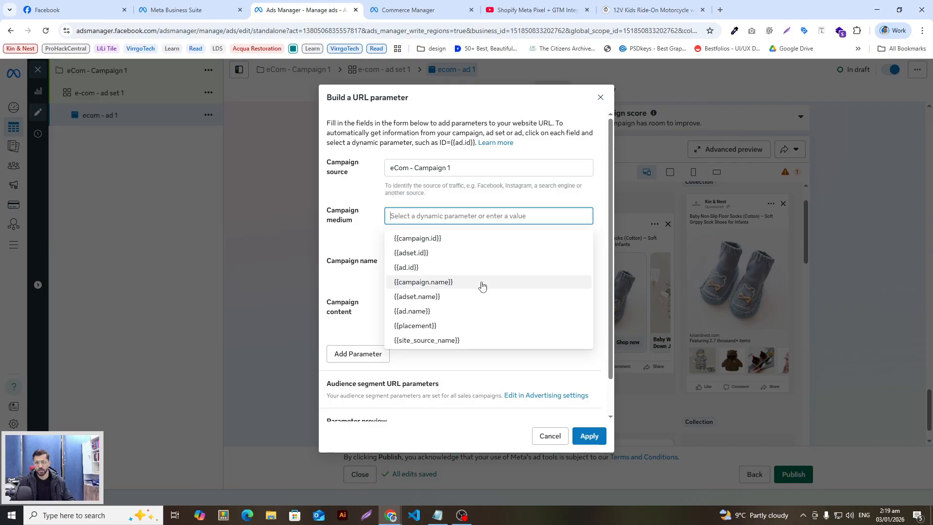
pyautogui.click(470, 167)
pyautogui.hotkey('ctrl', 'a')
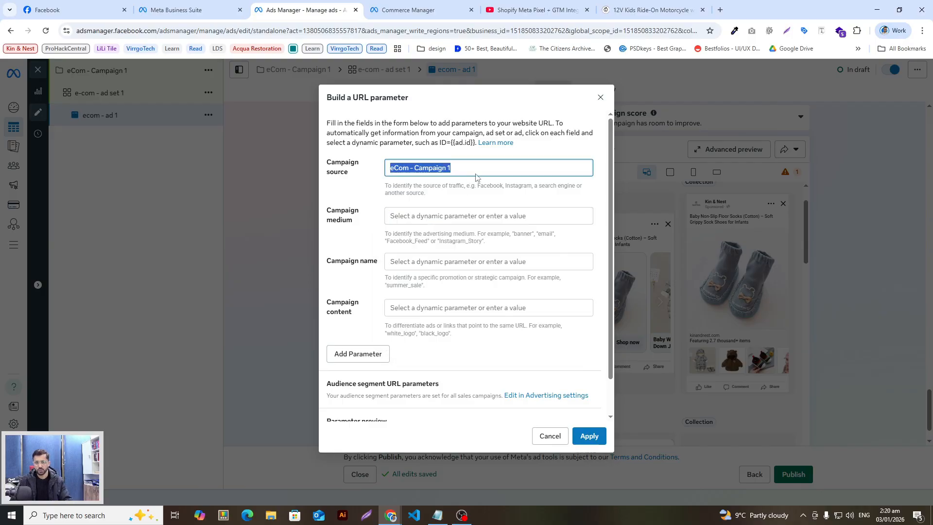
pyautogui.press('BackSpace')
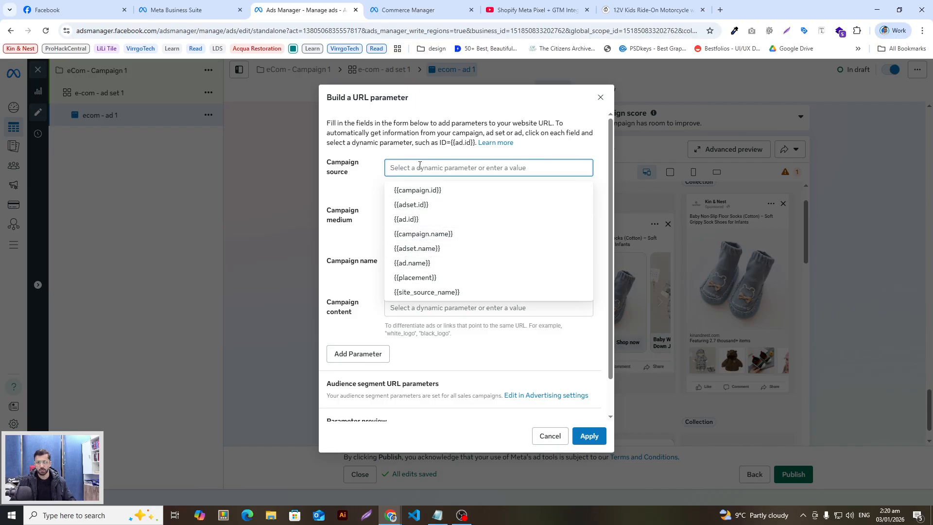
pyautogui.write('Meta')
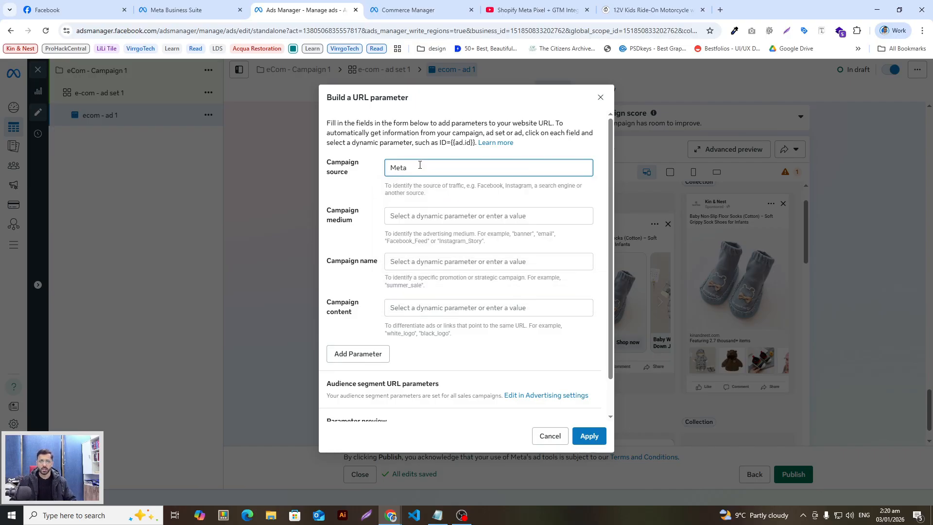
pyautogui.click(359, 193)
# Set Campaign name to {{campaign.name}} and Campaign content to {{ad.name}}, replacing the typed 'eCom - campaign 1'
pyautogui.click(431, 218)
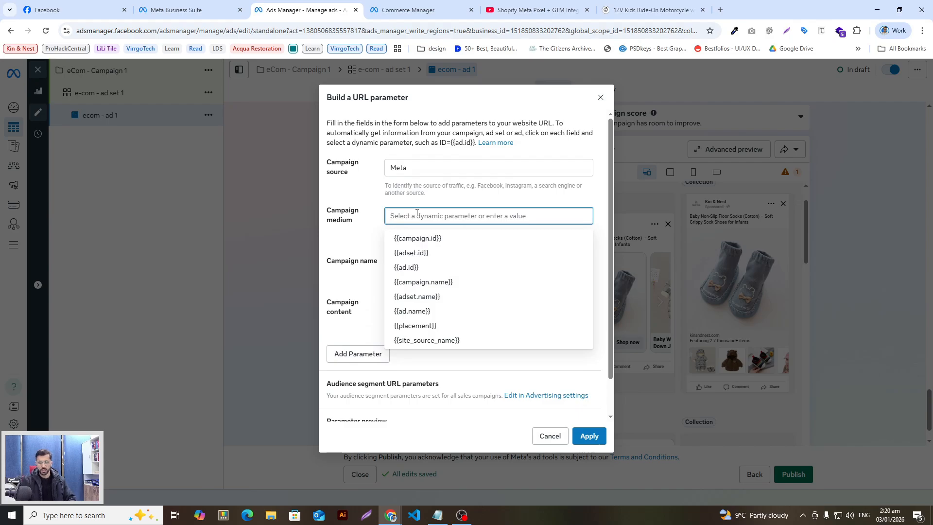
pyautogui.write('eCom')
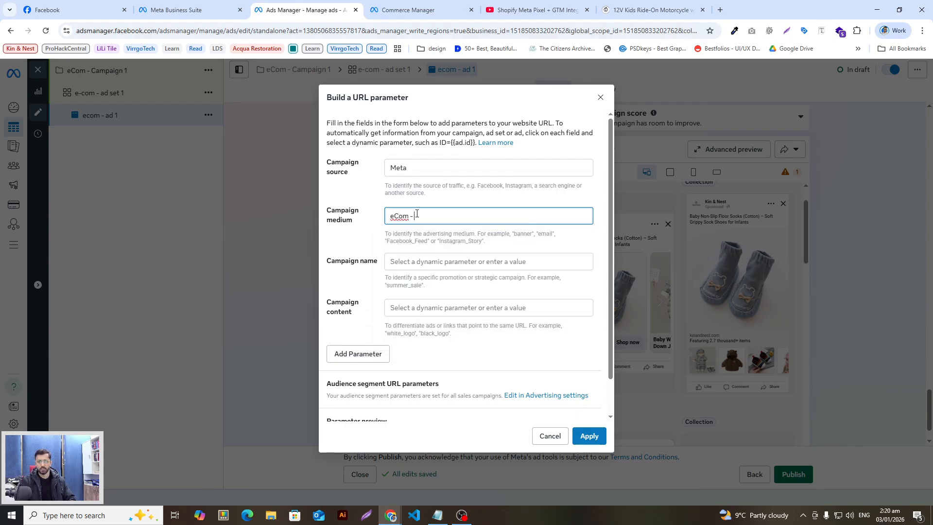
pyautogui.write(' - campaign 1')
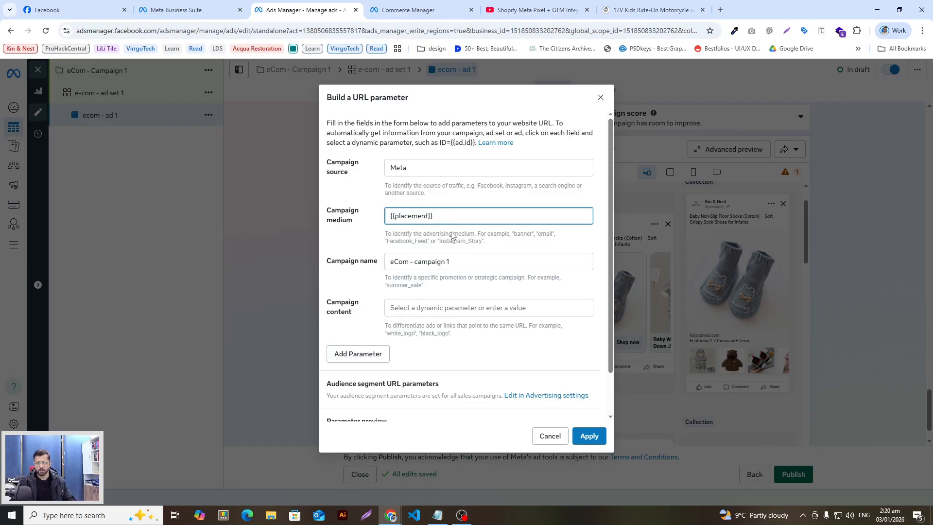
pyautogui.click(459, 261)
pyautogui.hotkey('ctrl', 'a')
pyautogui.press('BackSpace')
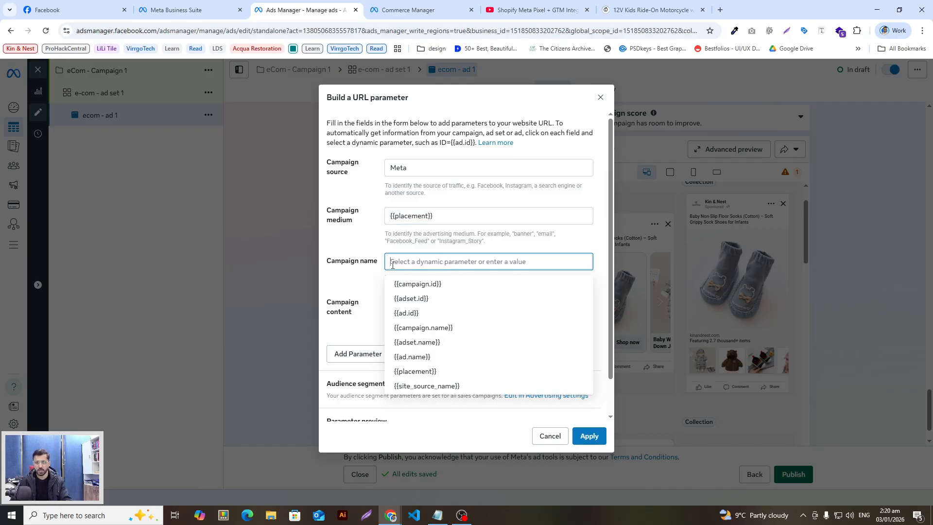
pyautogui.click(453, 328)
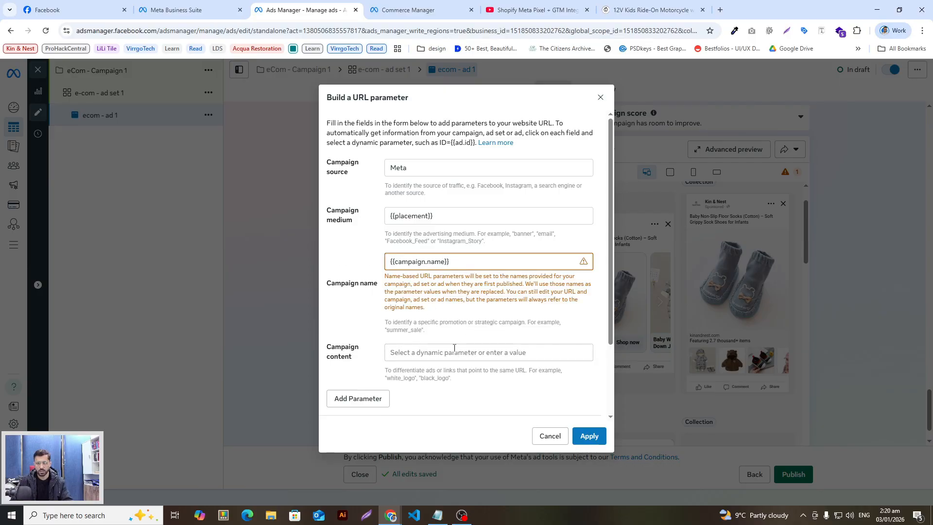
pyautogui.scroll(-1, 456, 350)
pyautogui.click(408, 306)
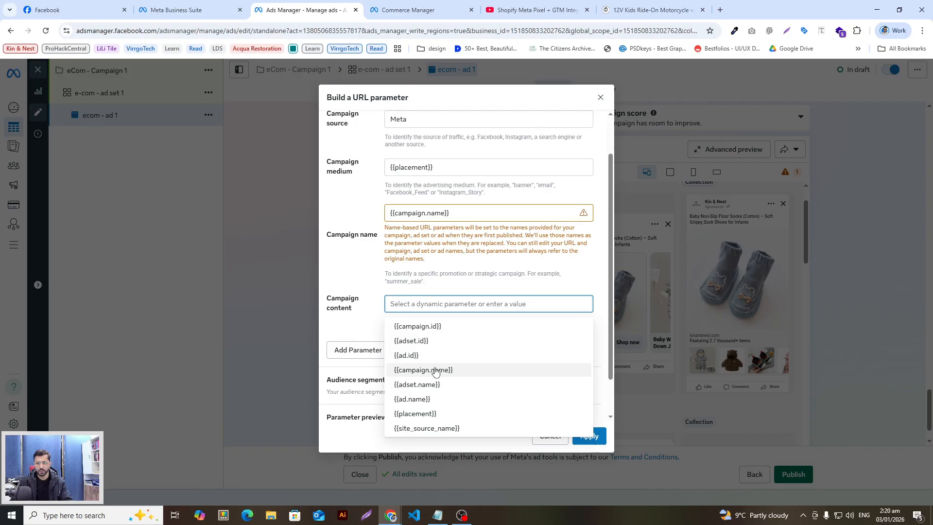
pyautogui.click(464, 406)
pyautogui.scroll(-2, 364, 330)
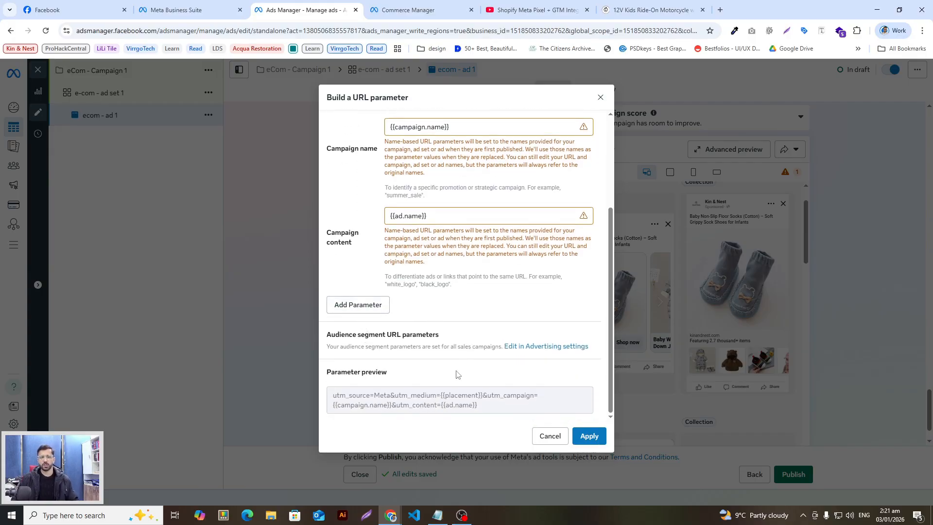
# Review the source, medium, campaign and ad name values in the parameter preview, then close the builder
pyautogui.moveTo(333, 395)
pyautogui.mouseDown()
pyautogui.moveTo(506, 405)
pyautogui.moveTo(333, 399)
pyautogui.mouseUp()
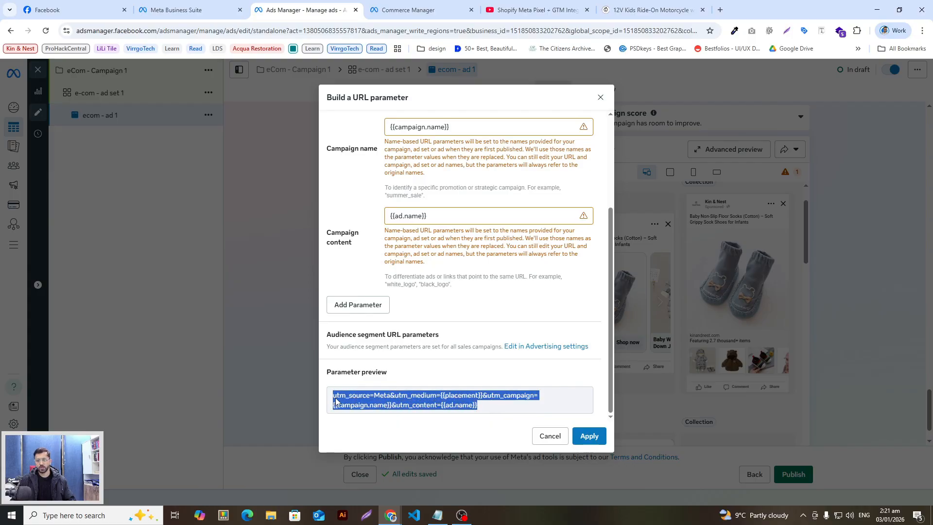
pyautogui.click(339, 405)
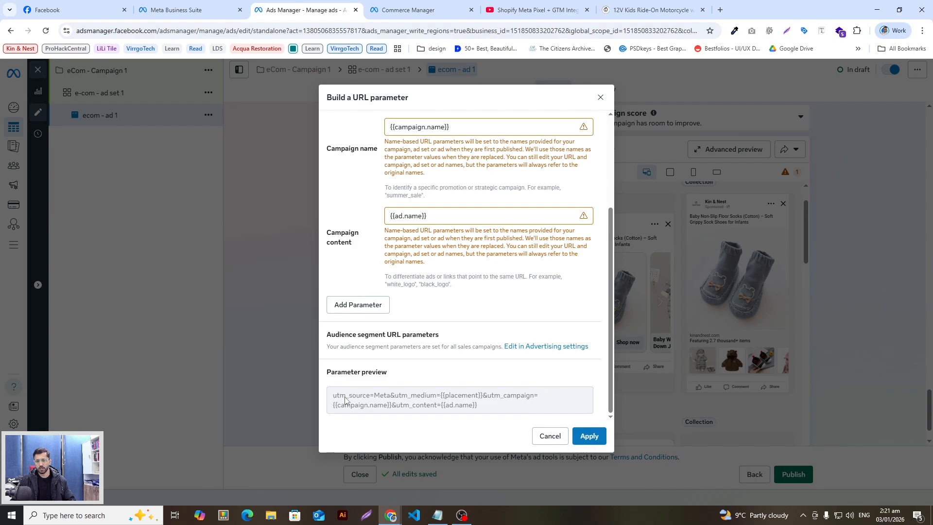
pyautogui.moveTo(345, 401); pyautogui.dragTo(443, 397)
pyautogui.click(408, 401)
pyautogui.click(455, 402)
pyautogui.click(450, 404)
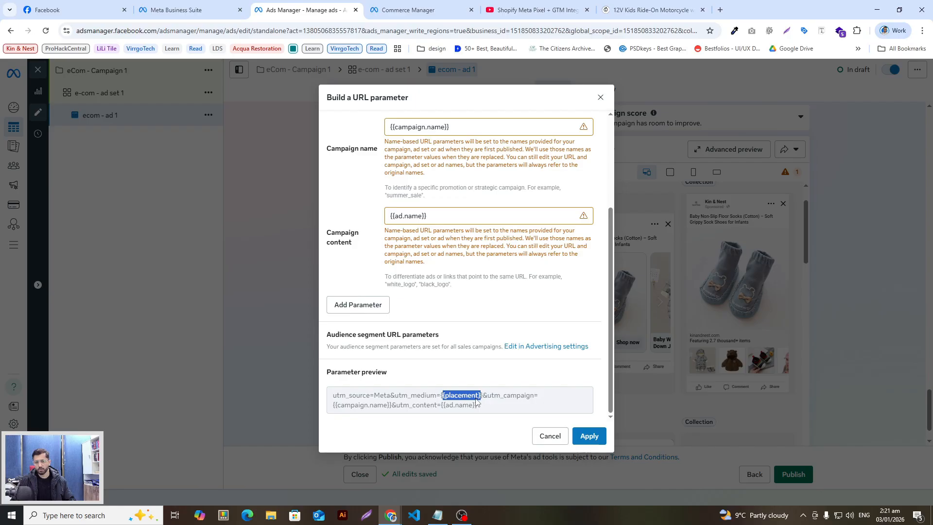
pyautogui.doubleClick(461, 397)
pyautogui.moveTo(355, 406); pyautogui.dragTo(360, 407)
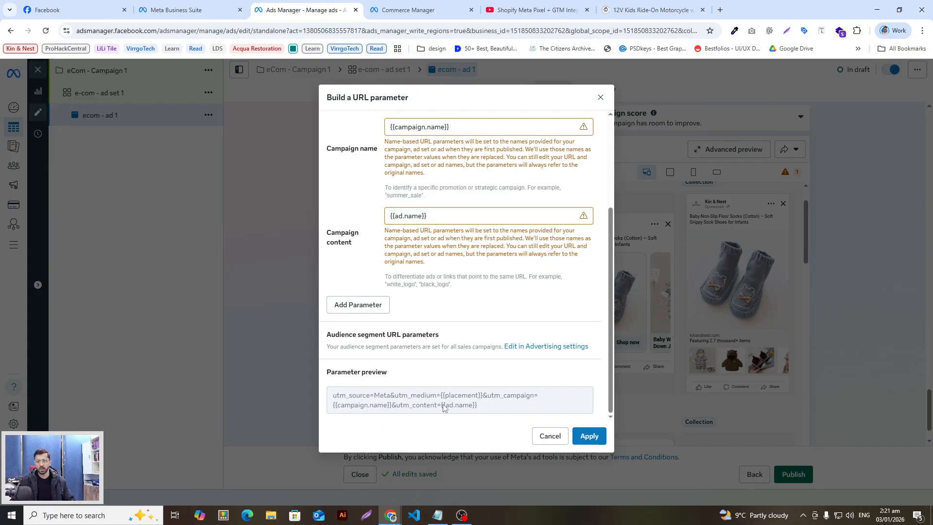
pyautogui.moveTo(443, 405); pyautogui.dragTo(478, 406)
pyautogui.keyDown('shift'); pyautogui.click(323, 395); pyautogui.keyUp('shift')
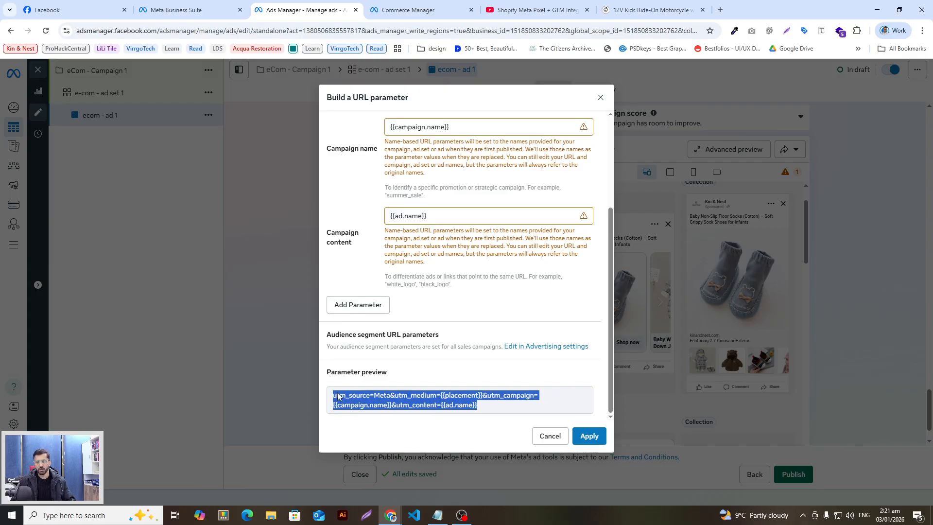
pyautogui.click(484, 411)
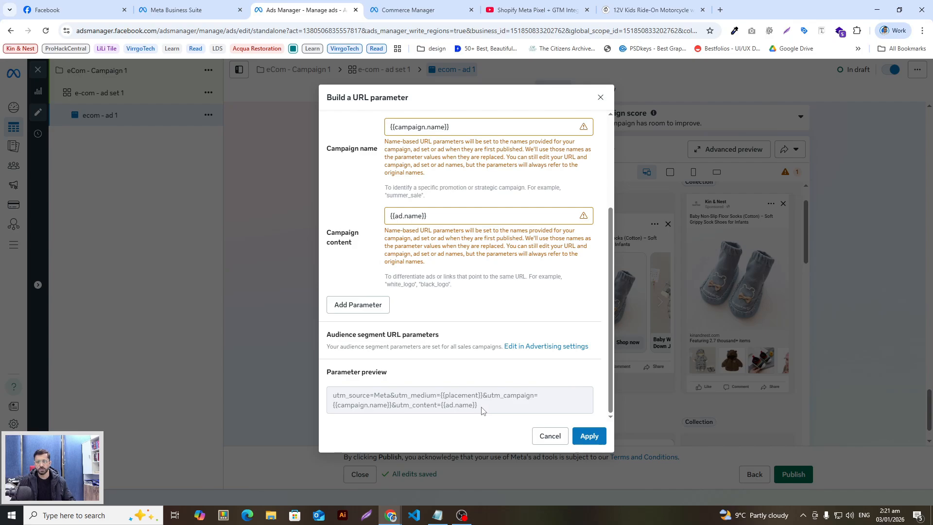
pyautogui.moveTo(481, 411); pyautogui.dragTo(333, 392)
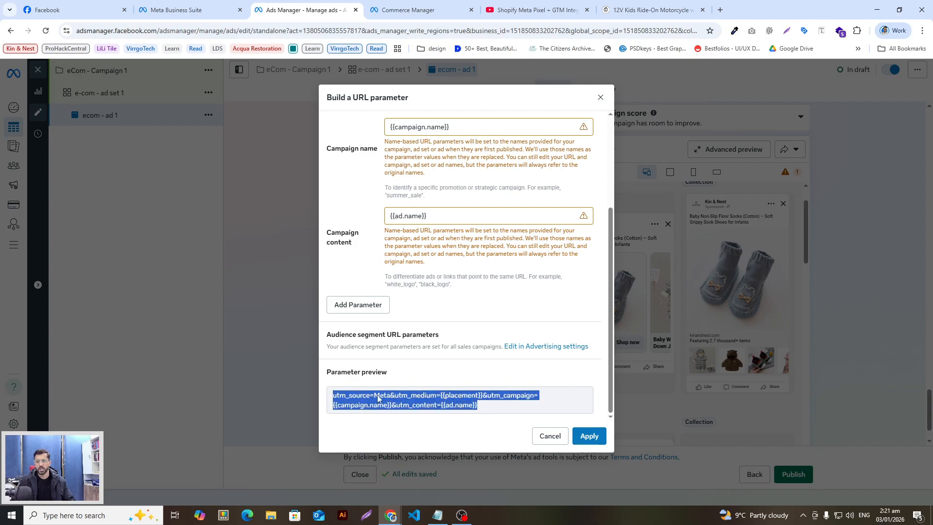
pyautogui.click(603, 97)
pyautogui.scroll(-1, 396, 349)
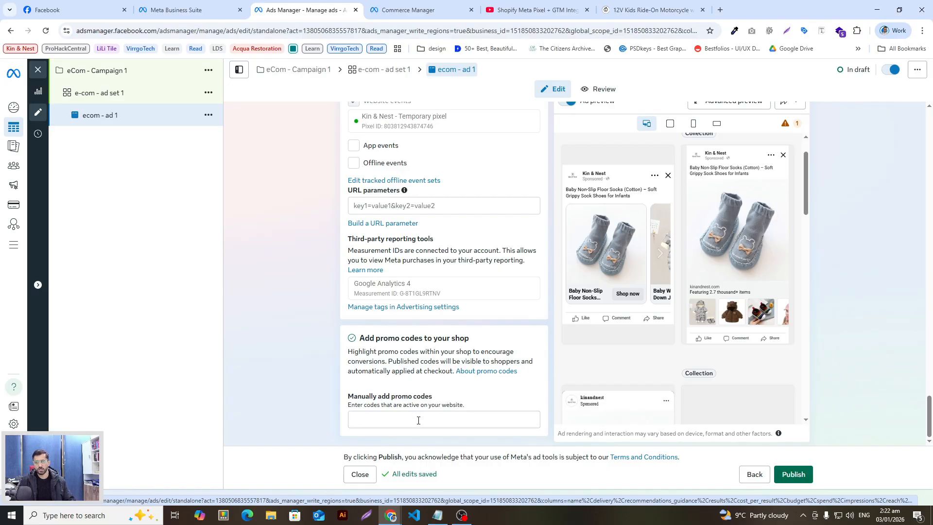
pyautogui.click(418, 420)
pyautogui.scroll(3, 514, 345)
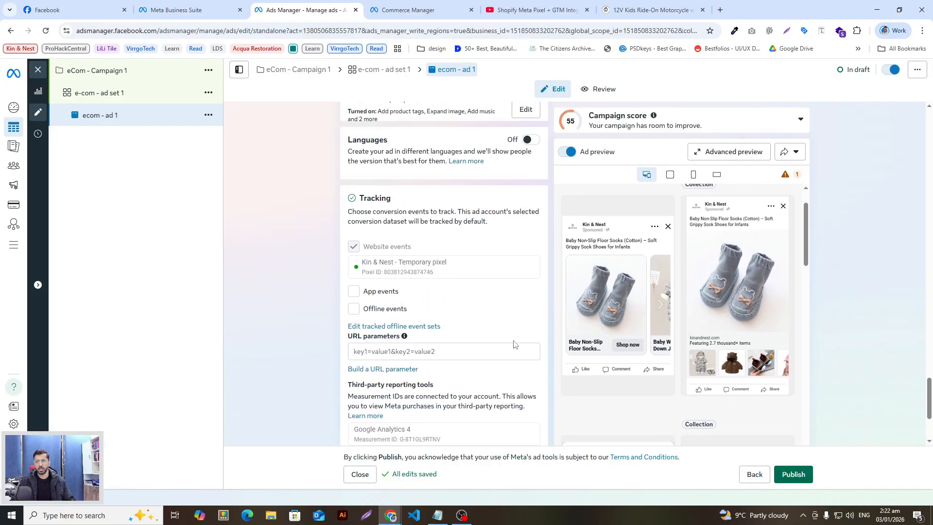
pyautogui.scroll(3, 511, 317)
pyautogui.scroll(15, 542, 318)
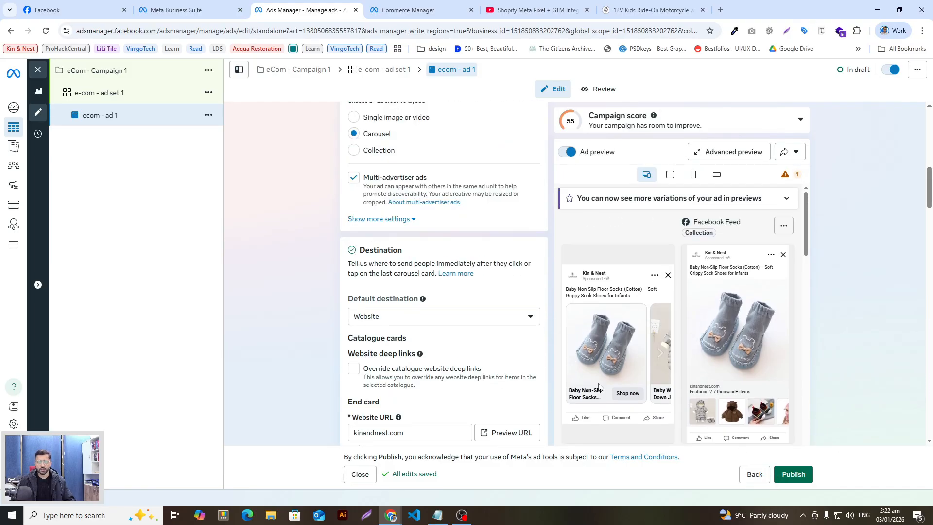
pyautogui.scroll(1, 383, 330)
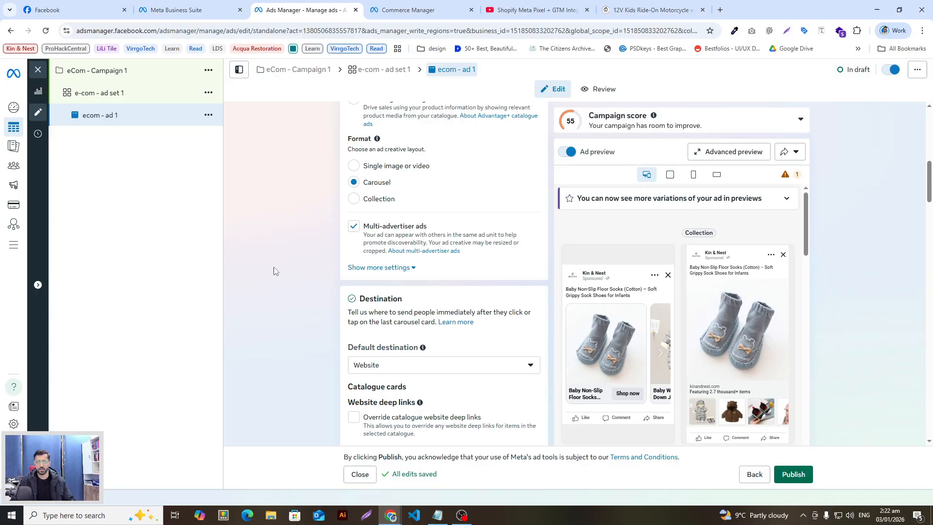
pyautogui.moveTo(14, 249)
pyautogui.moveTo(7, 188)
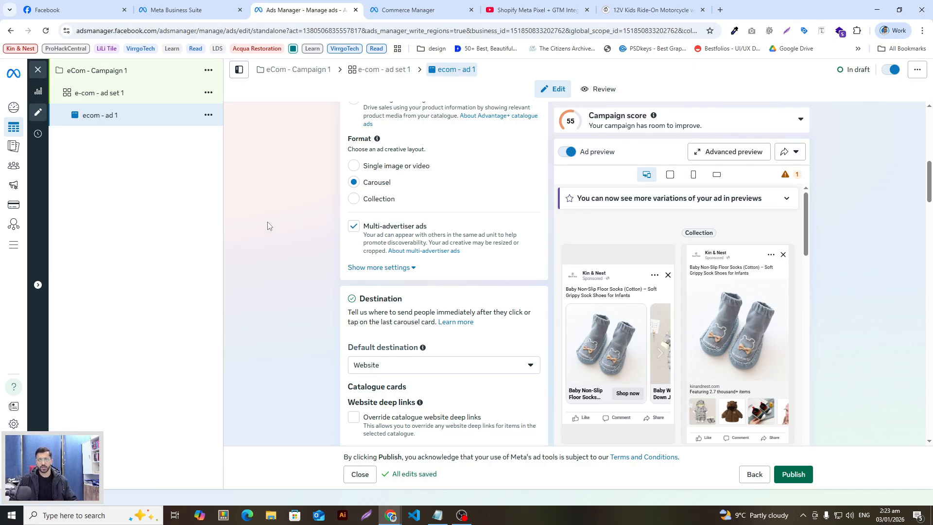
pyautogui.scroll(10, 317, 250)
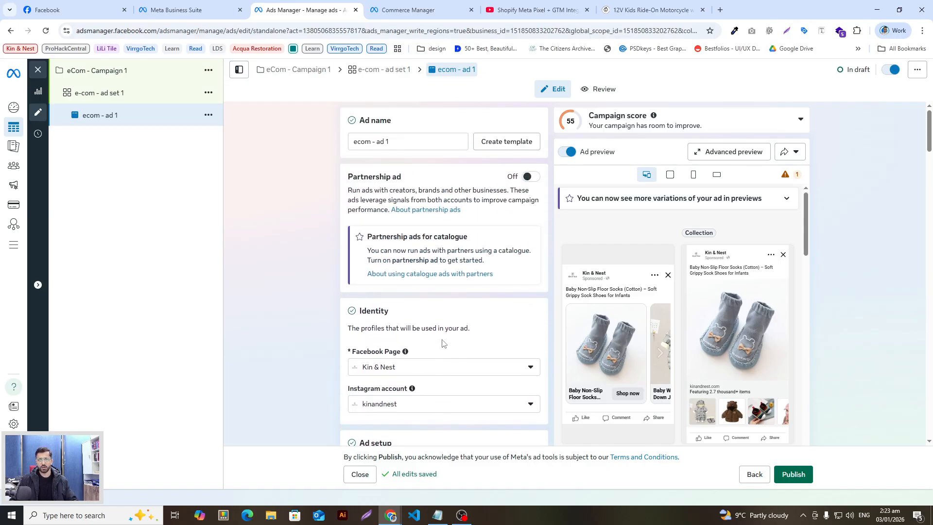
pyautogui.scroll(-12, 443, 342)
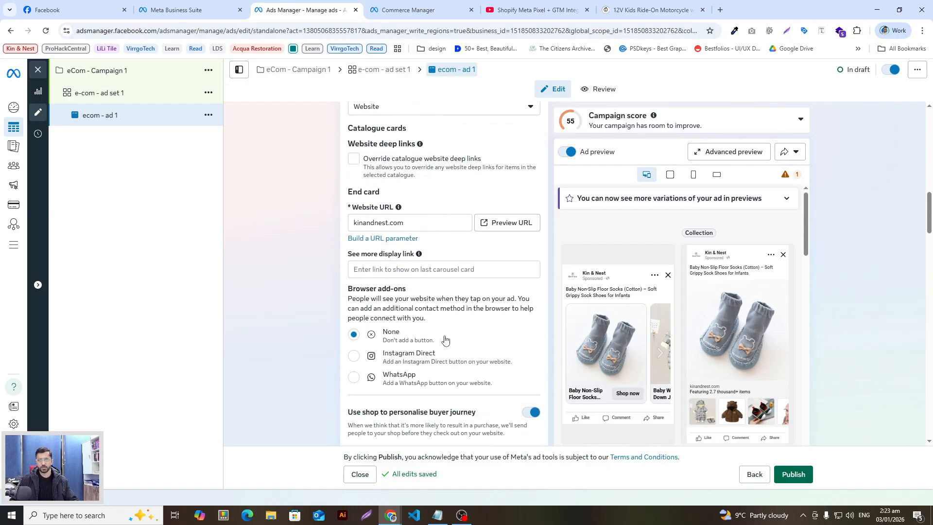
pyautogui.scroll(-6, 444, 339)
pyautogui.scroll(3, 443, 359)
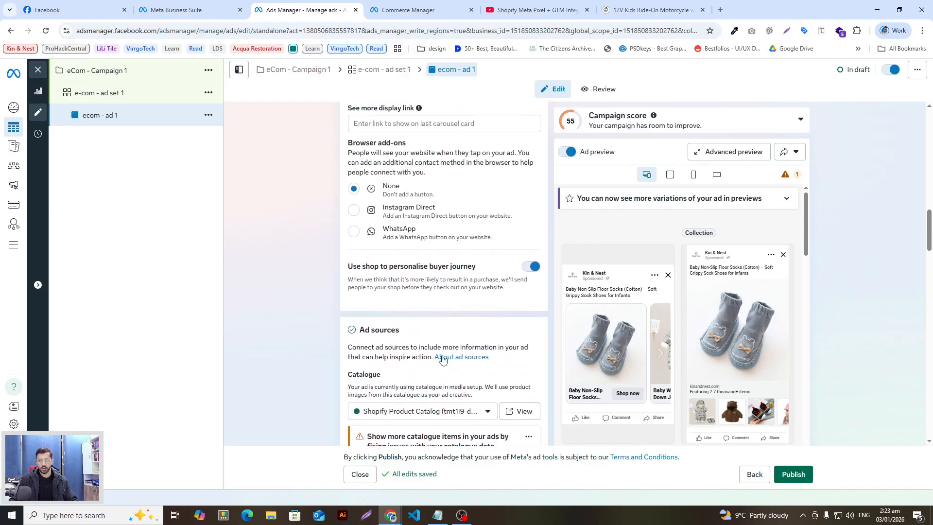
pyautogui.scroll(14, 443, 360)
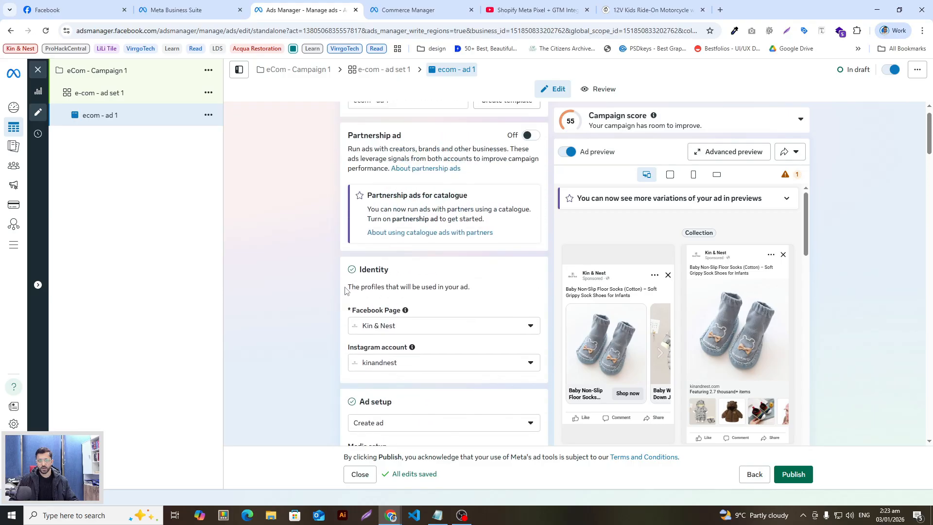
pyautogui.scroll(-14, 340, 288)
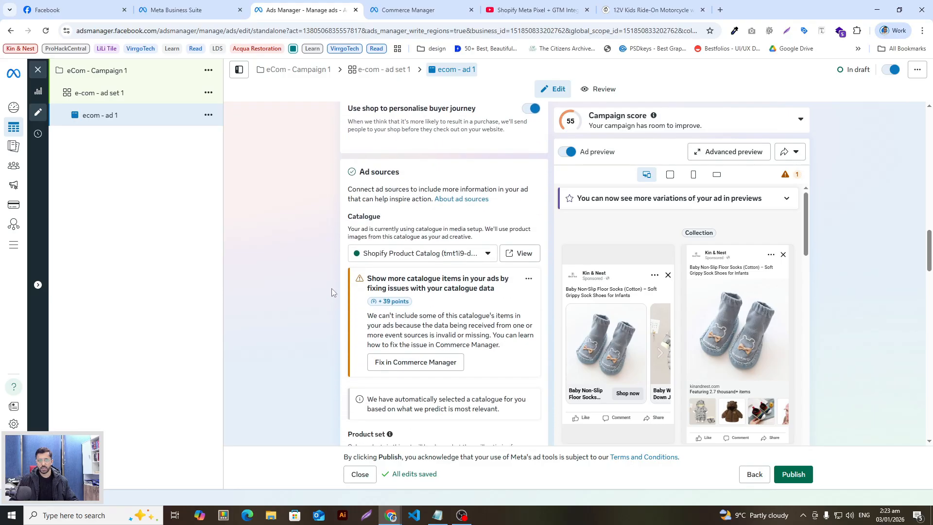
pyautogui.scroll(-10, 340, 301)
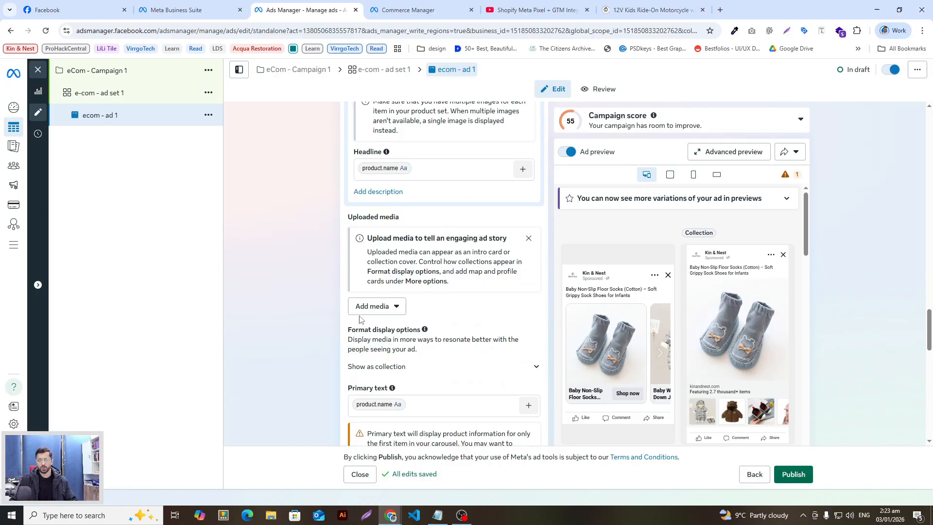
pyautogui.scroll(-4, 362, 311)
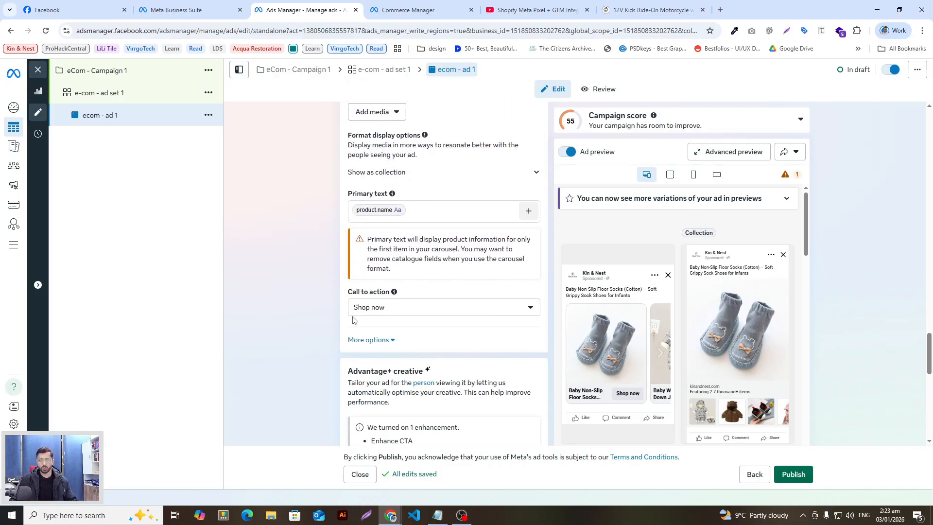
pyautogui.scroll(-3, 353, 319)
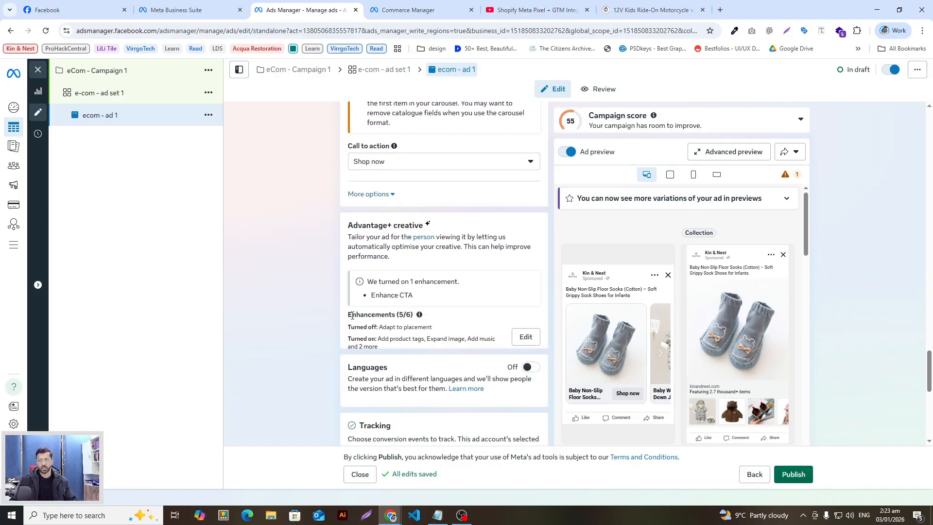
pyautogui.scroll(8, 353, 316)
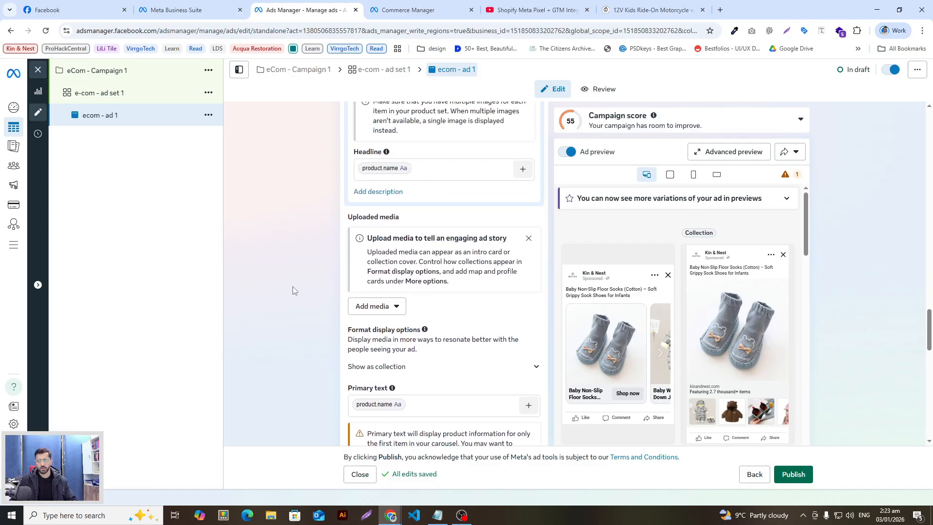
pyautogui.scroll(7, 301, 281)
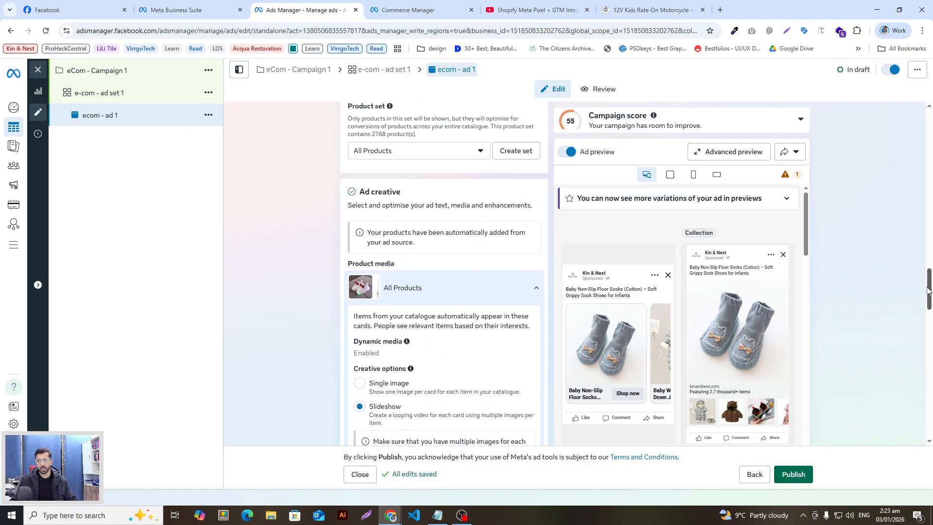
pyautogui.moveTo(930, 291); pyautogui.dragTo(931, 221)
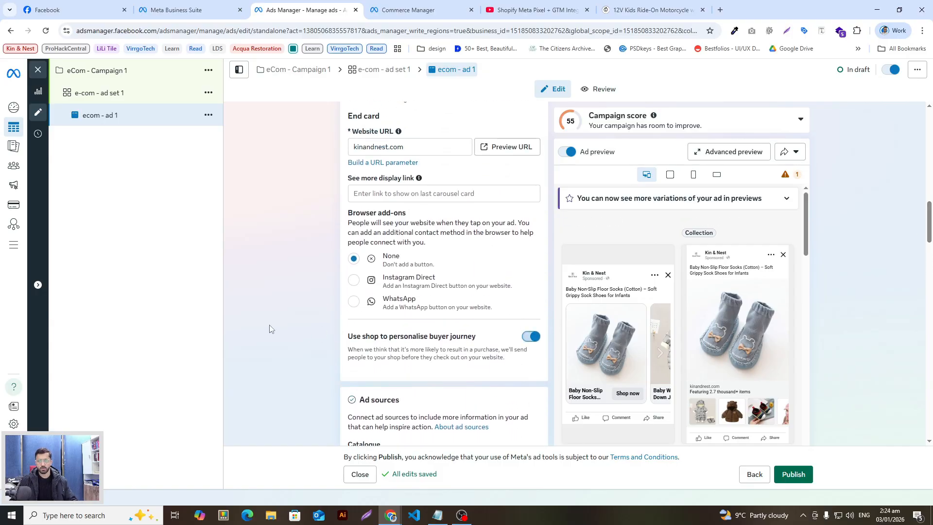
pyautogui.scroll(4, 285, 318)
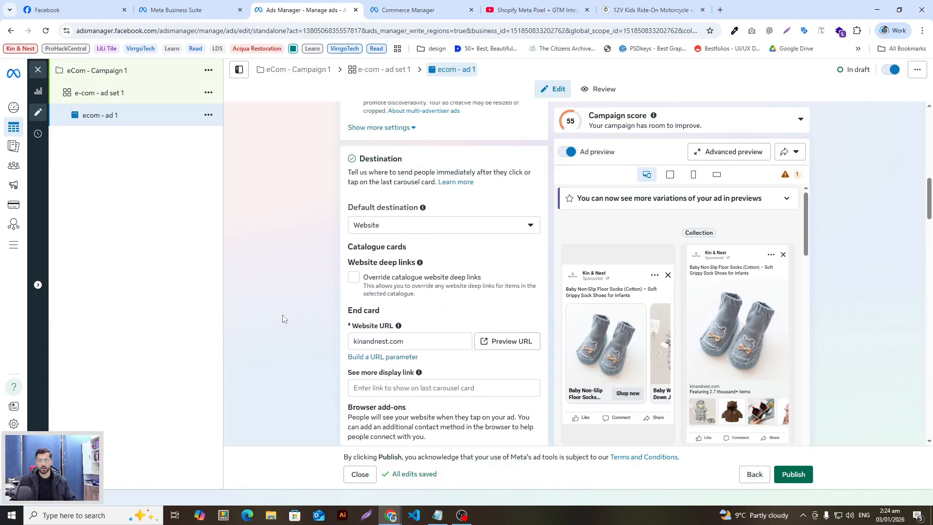